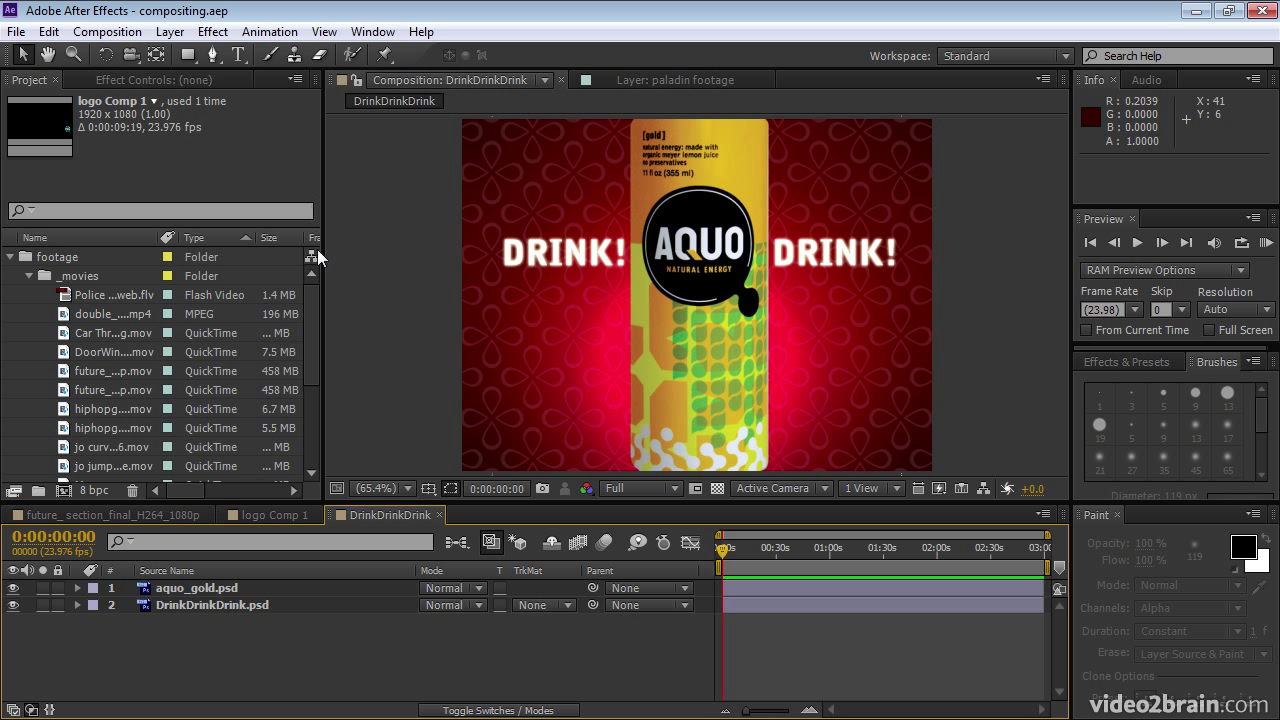
# Select the Man_ongreen.mov green-screen clip in the Project panel's movies folder
pyautogui.moveTo(317, 298); pyautogui.dragTo(310, 330)
pyautogui.click(133, 430)
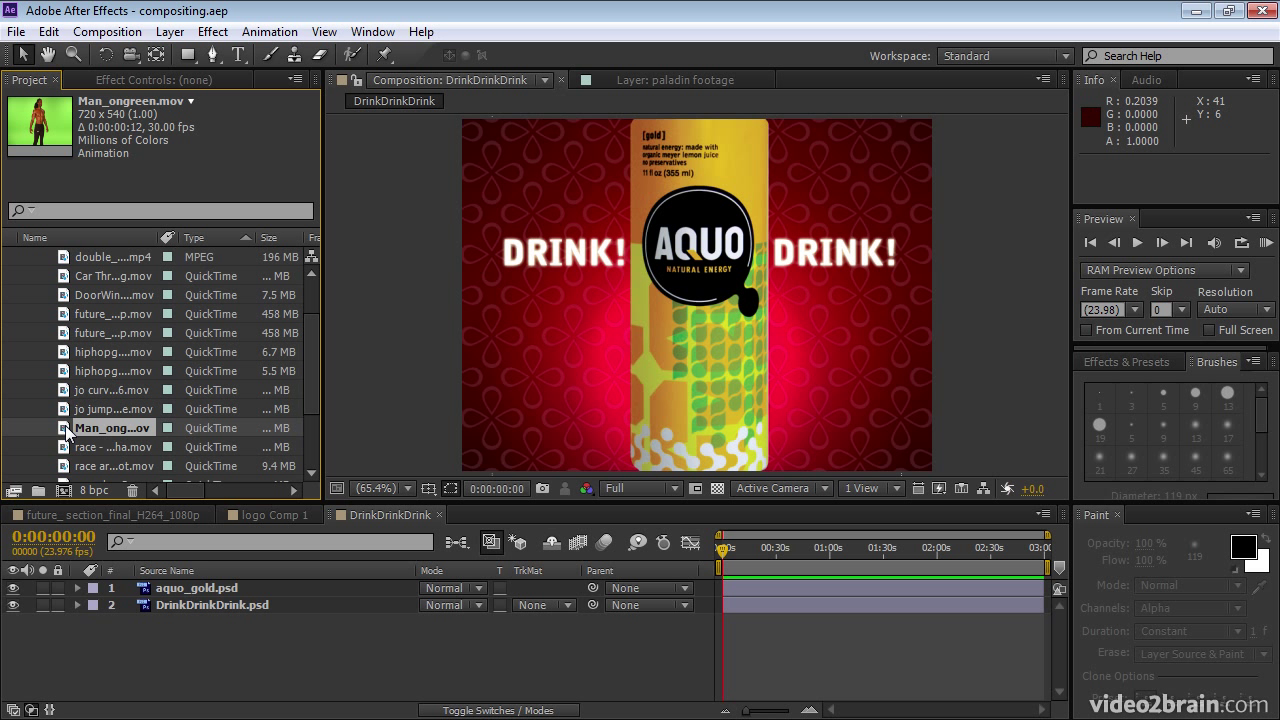
# Build a 720x540, 30 fps Man_ongreen comp from the clip and preview it once
pyautogui.moveTo(65, 430); pyautogui.dragTo(65, 485)
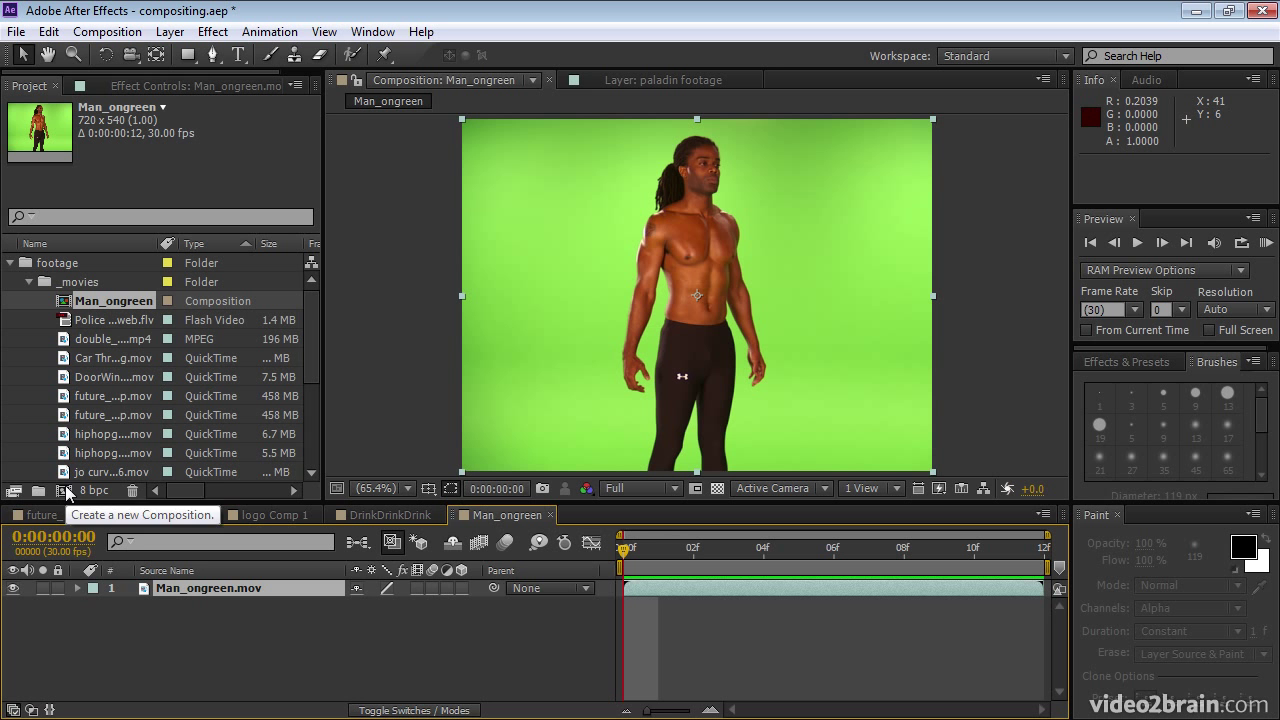
pyautogui.click(1265, 243)
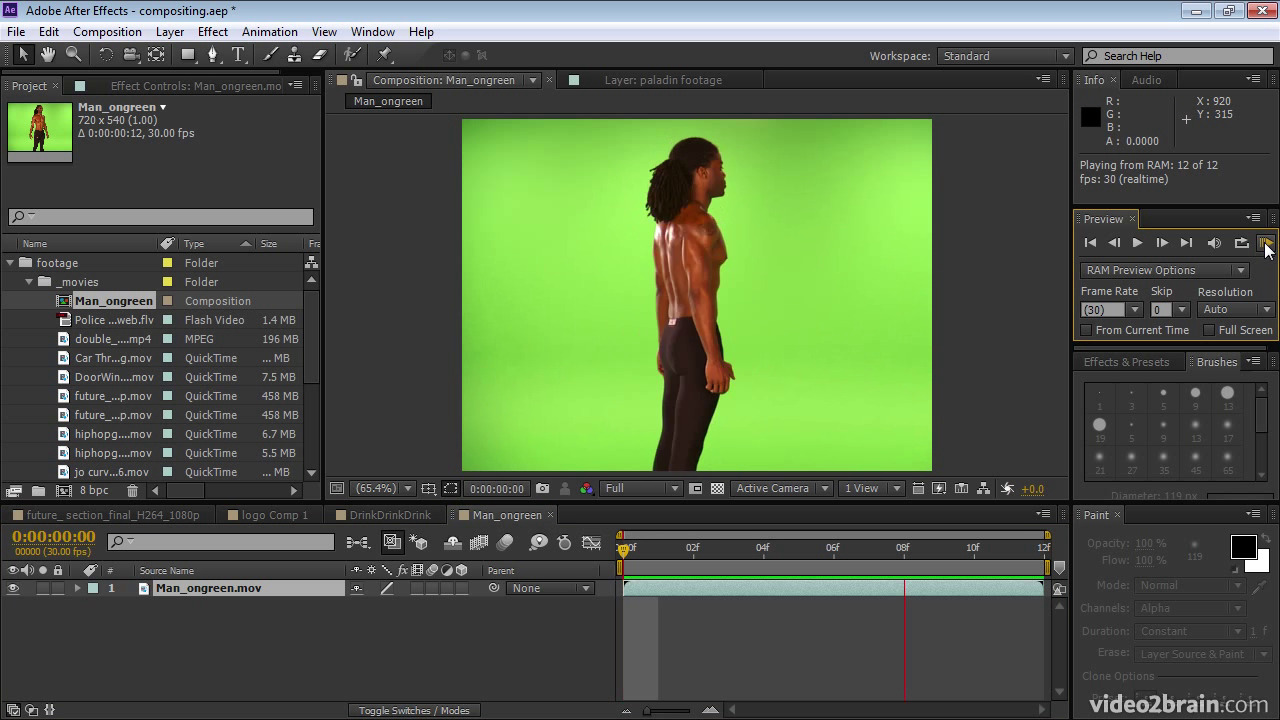
pyautogui.click(1265, 243)
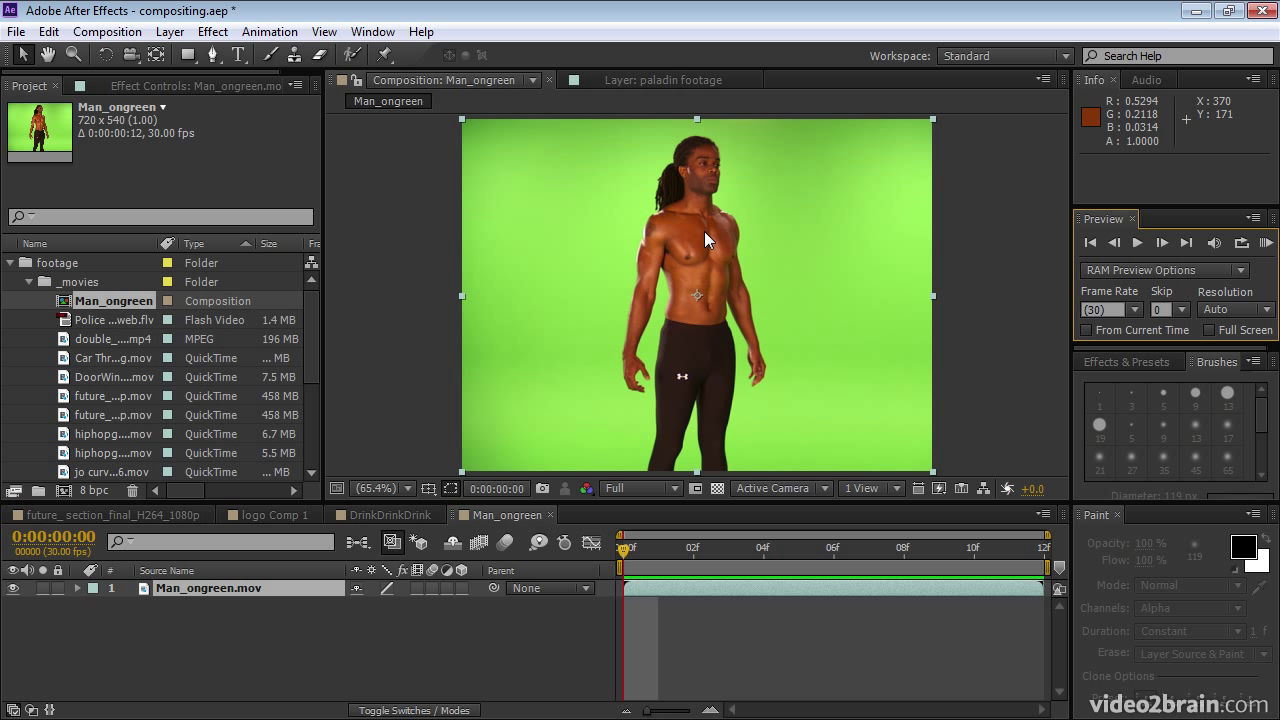
# Apply Keylight (1.2) to Man_ongreen.mov and sample the green backdrop as Screen Colour
pyautogui.click(1111, 362)
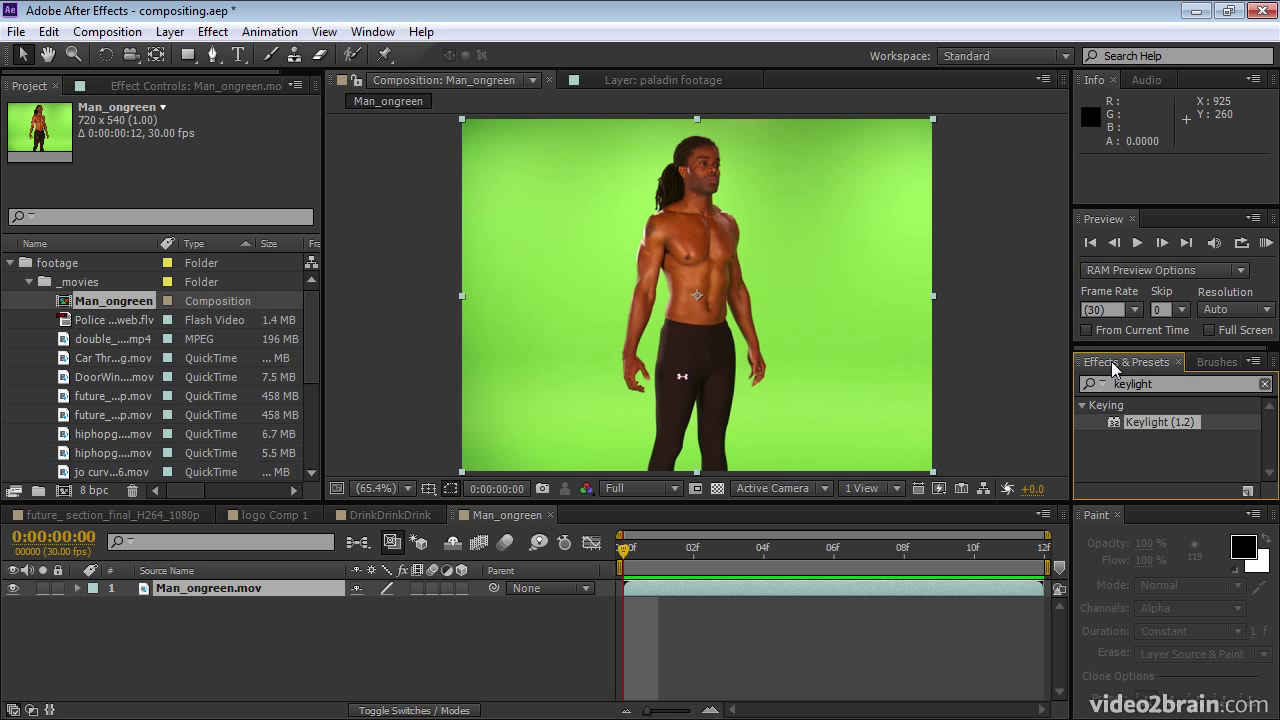
pyautogui.click(1162, 385)
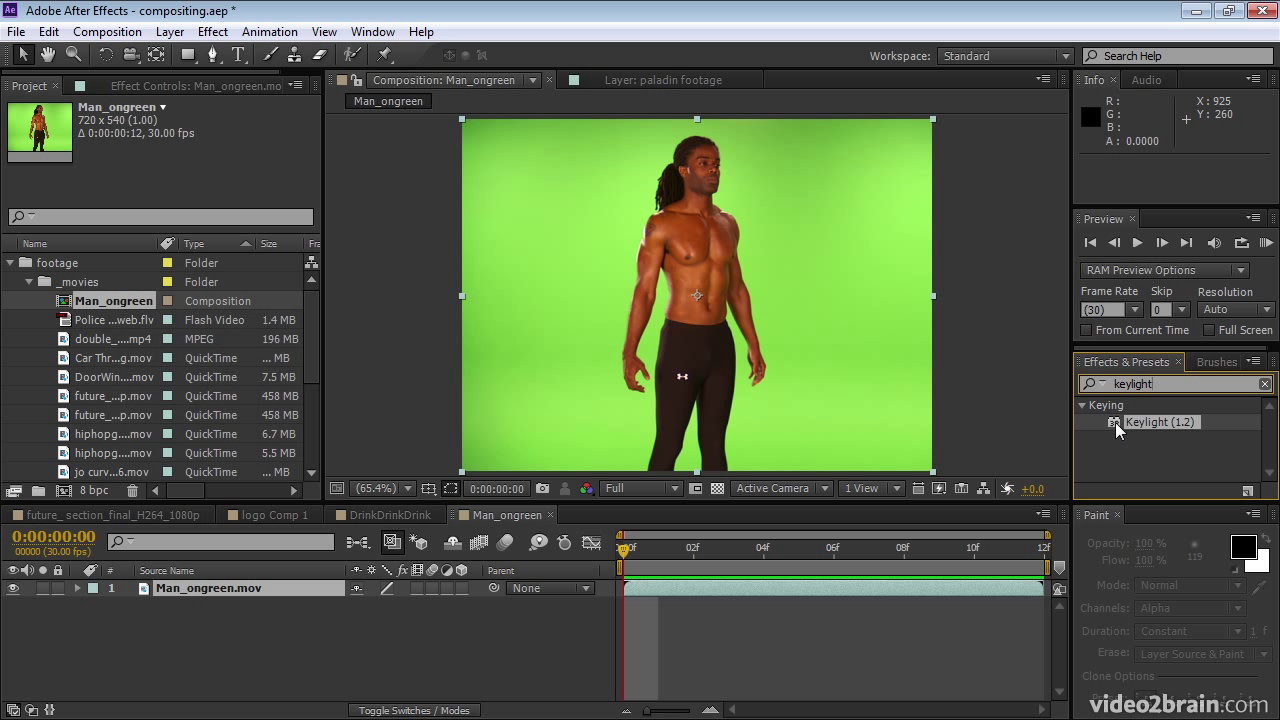
pyautogui.moveTo(1115, 422); pyautogui.dragTo(847, 585)
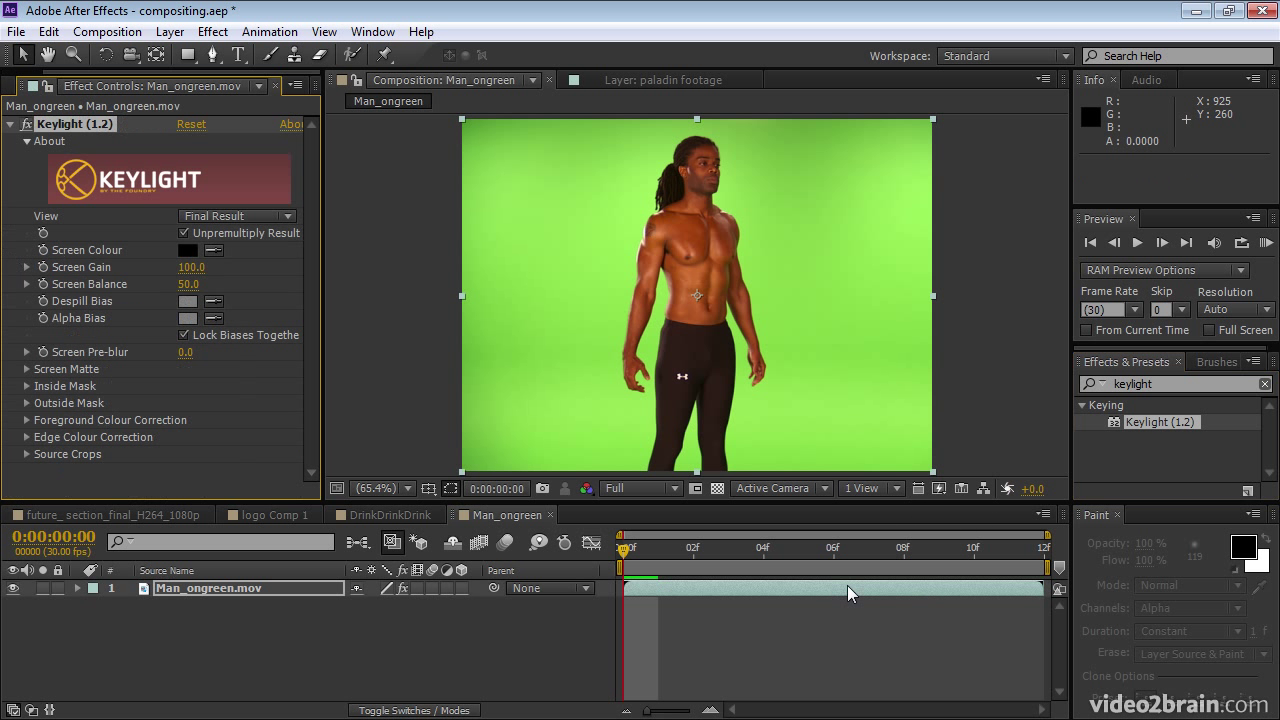
pyautogui.click(216, 248)
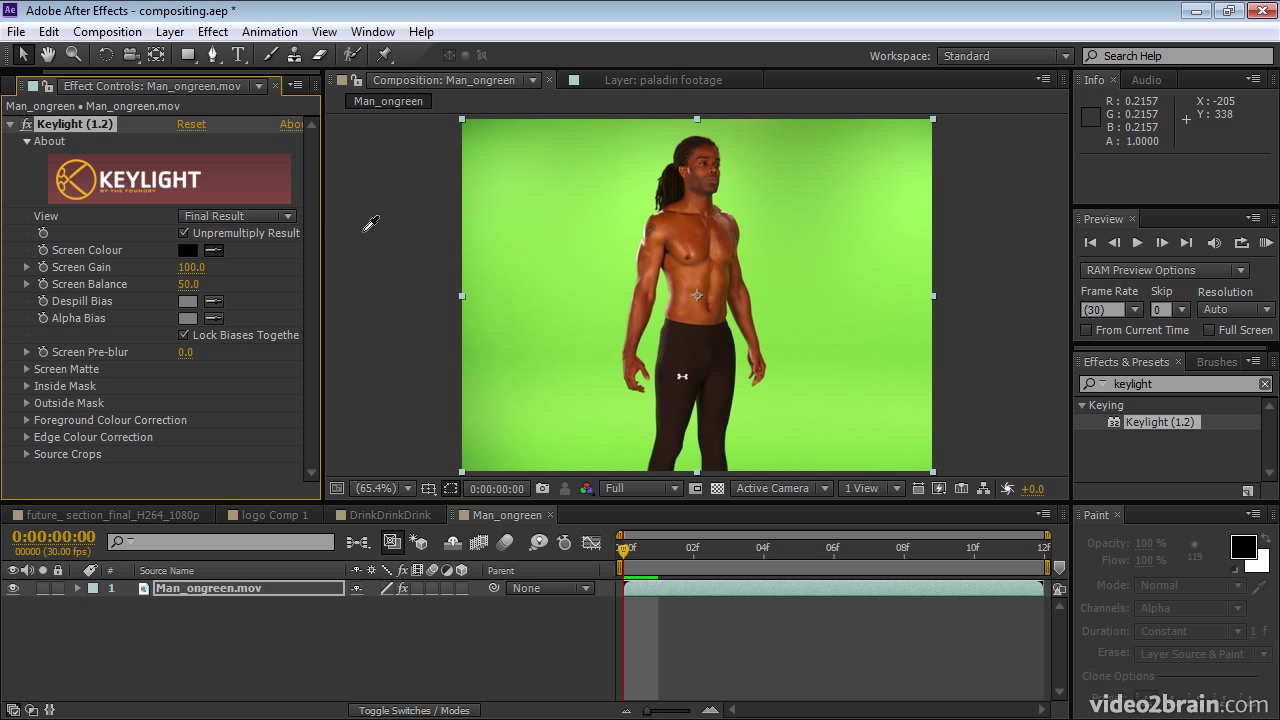
pyautogui.click(635, 240)
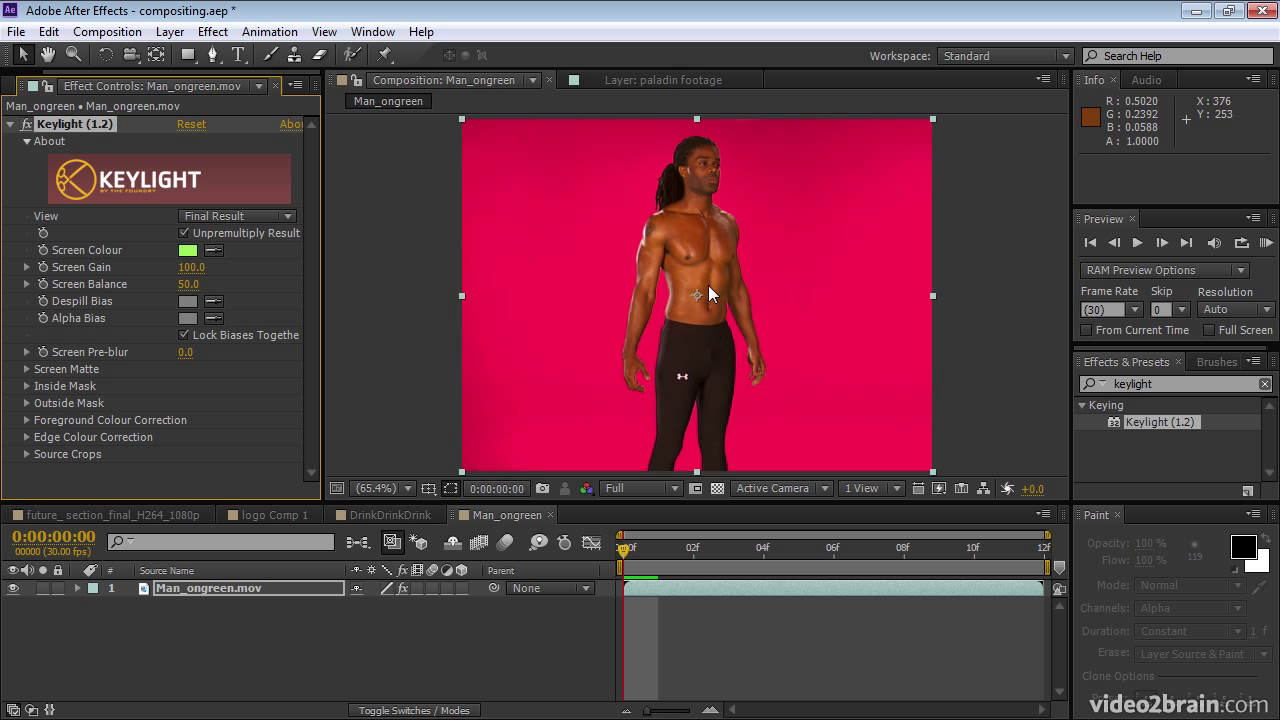
# Turn on the transparency grid and zoom to 100% to inspect the key around the legs
pyautogui.click(717, 489)
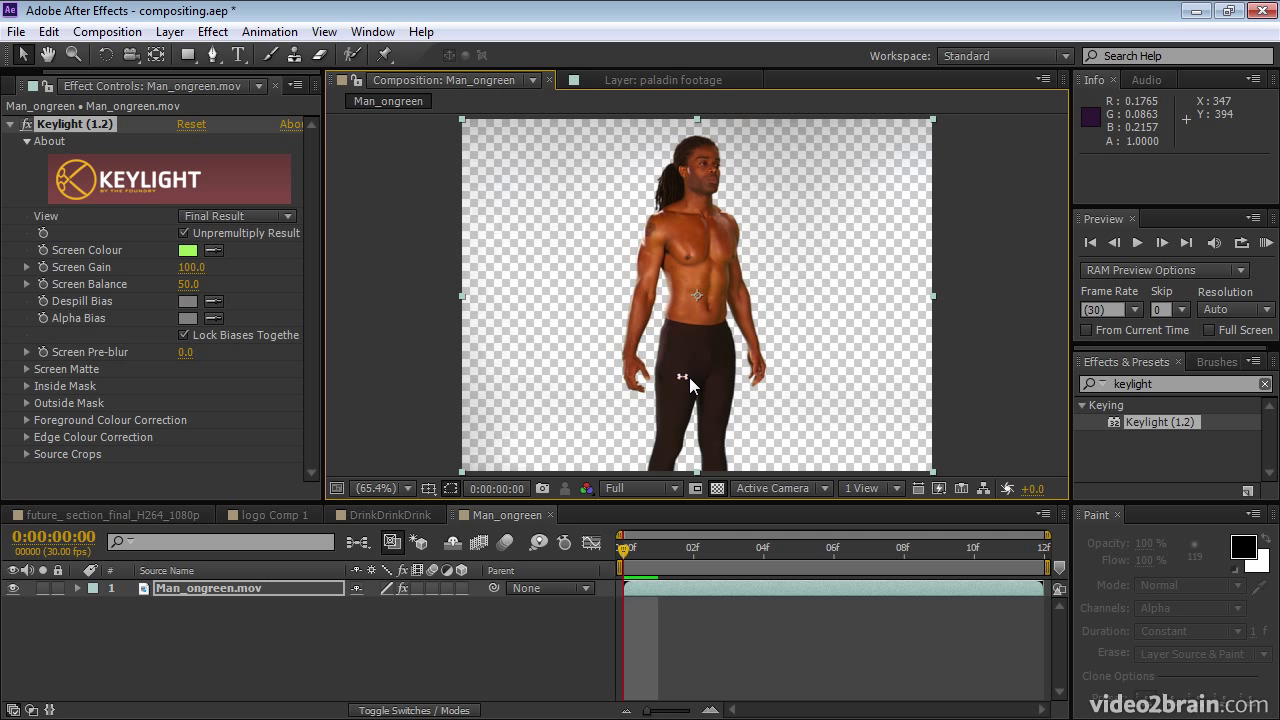
pyautogui.press('/')
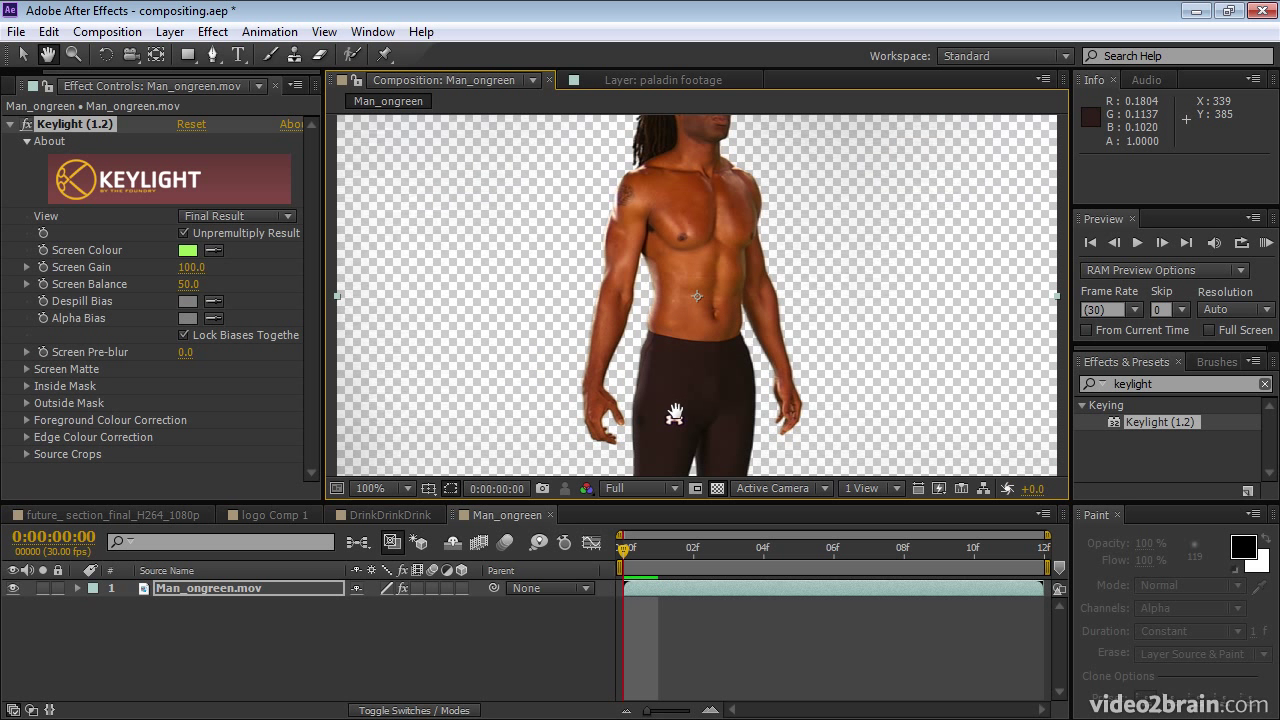
pyautogui.moveTo(680, 413); pyautogui.dragTo(698, 318)
pyautogui.scroll(4, 698, 310)
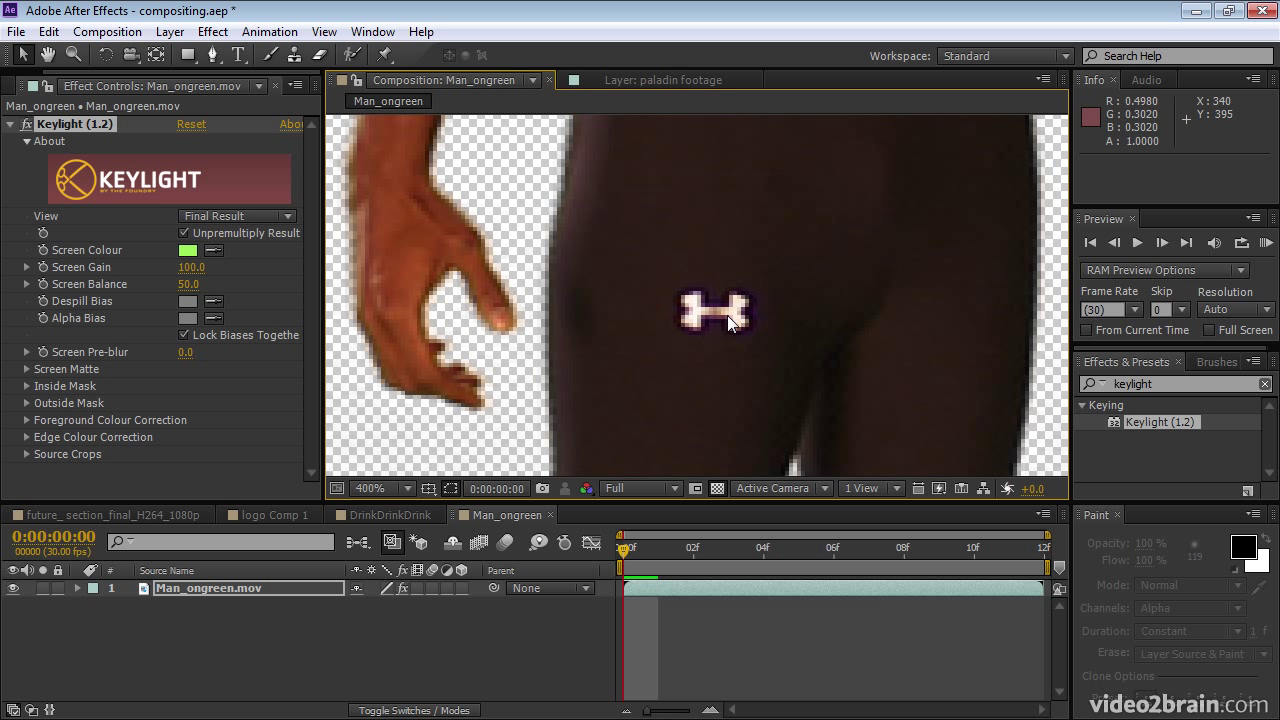
pyautogui.press('Right')
pyautogui.press('Right')
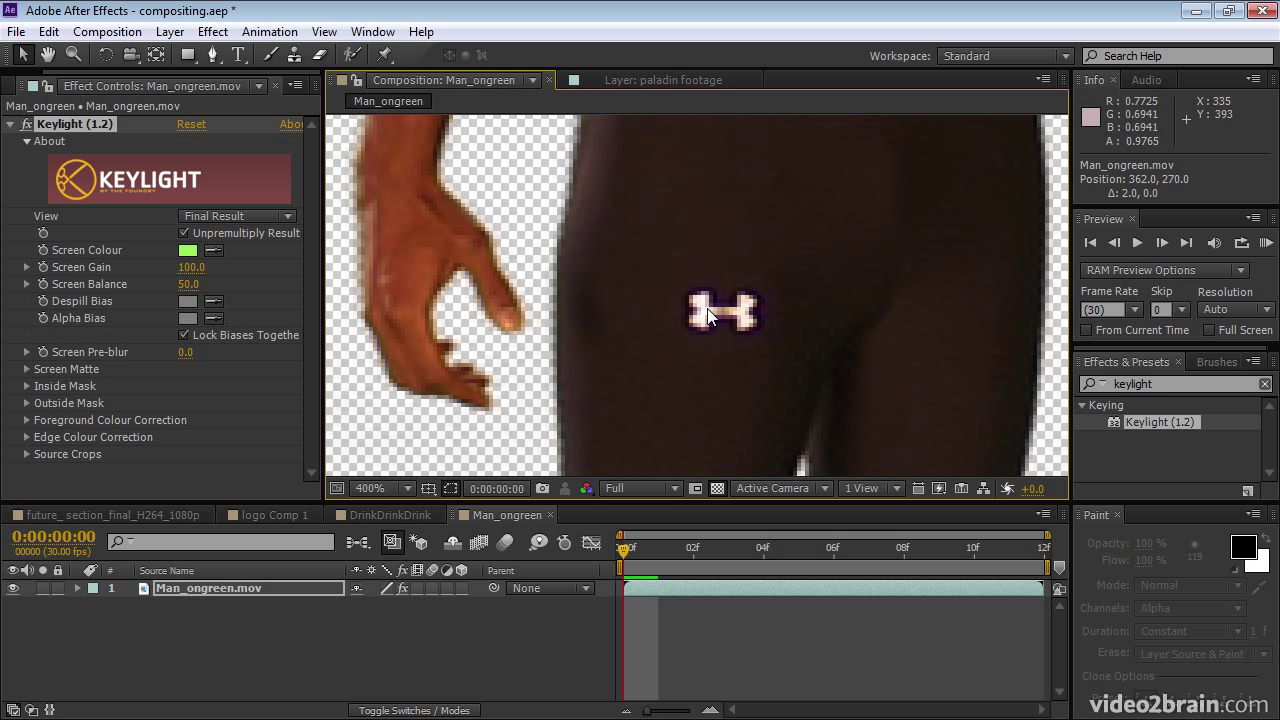
pyautogui.hotkey('ctrl', 'z')
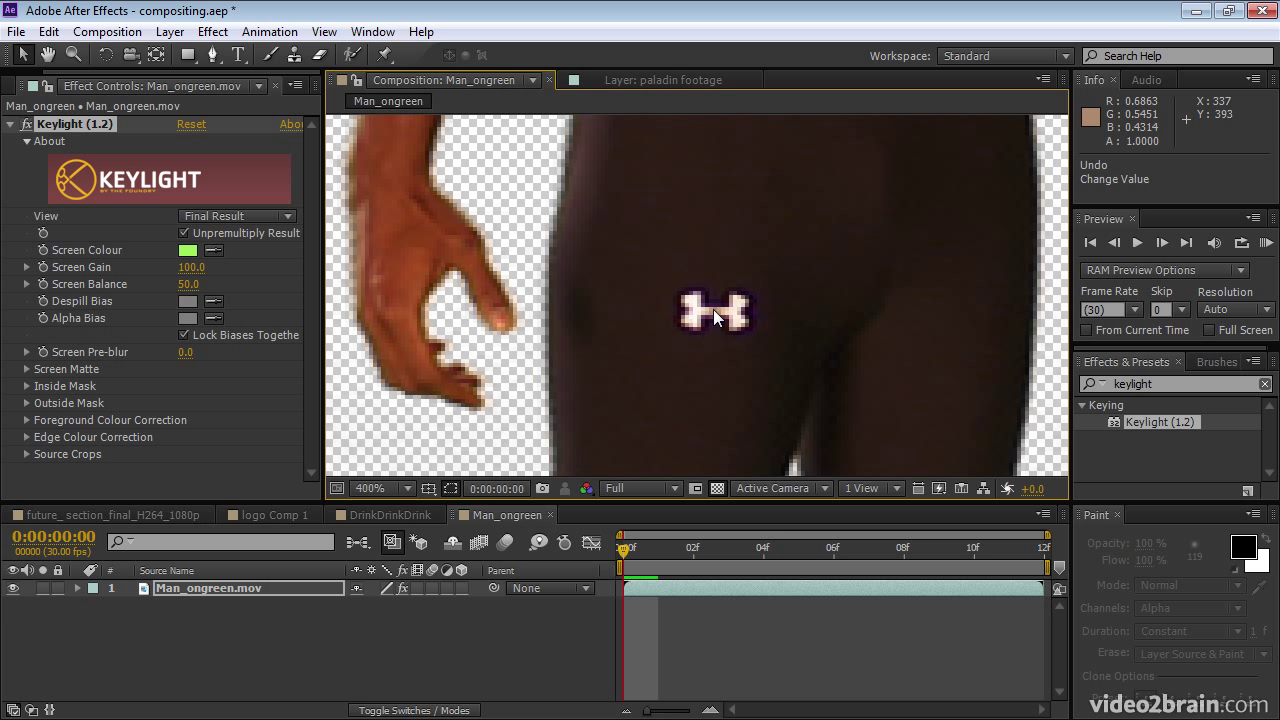
# Zoom the viewer back out to 50% with the whole comp centred
pyautogui.press(',')
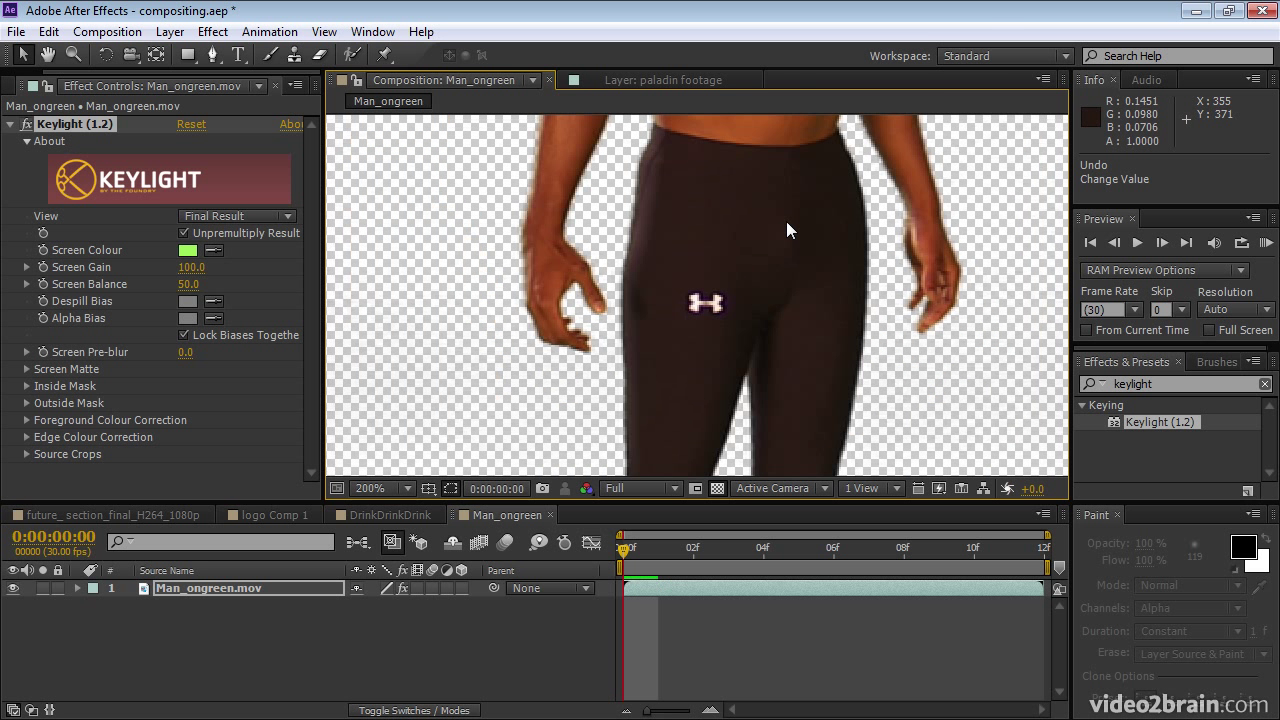
pyautogui.press(',')
pyautogui.press(',')
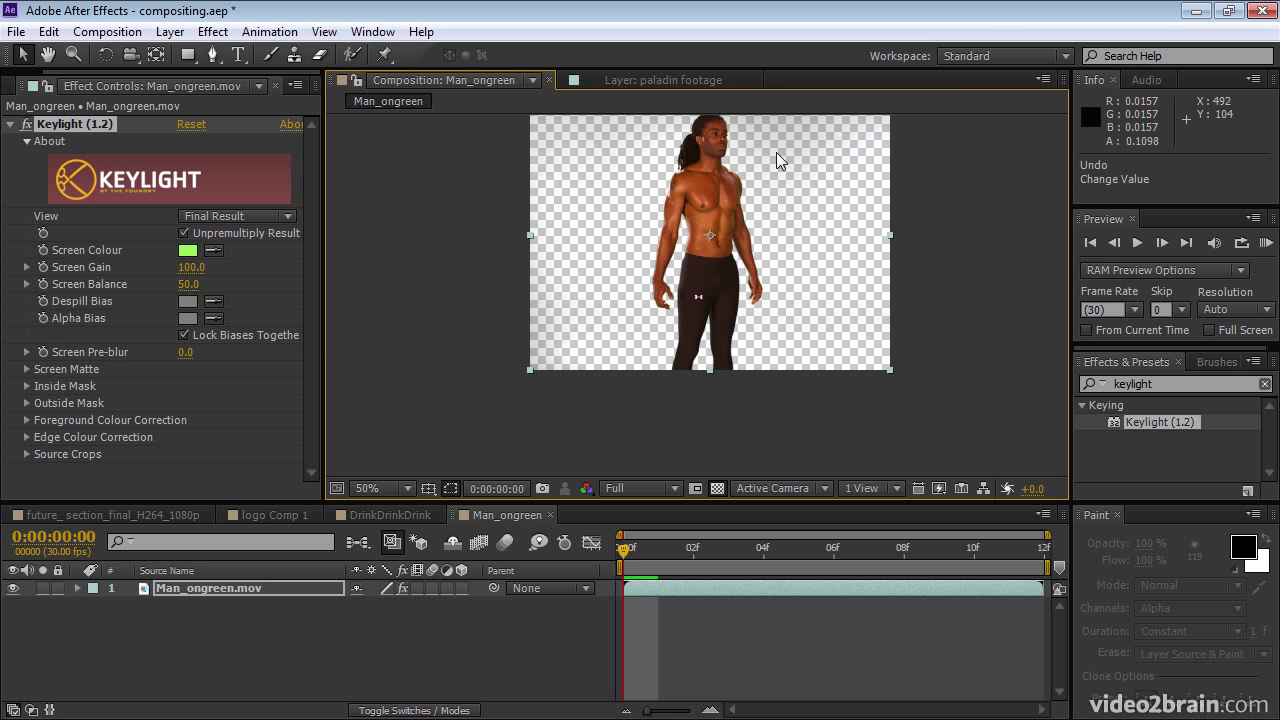
pyautogui.press('h')
pyautogui.moveTo(713, 171); pyautogui.dragTo(726, 261)
pyautogui.press('v')
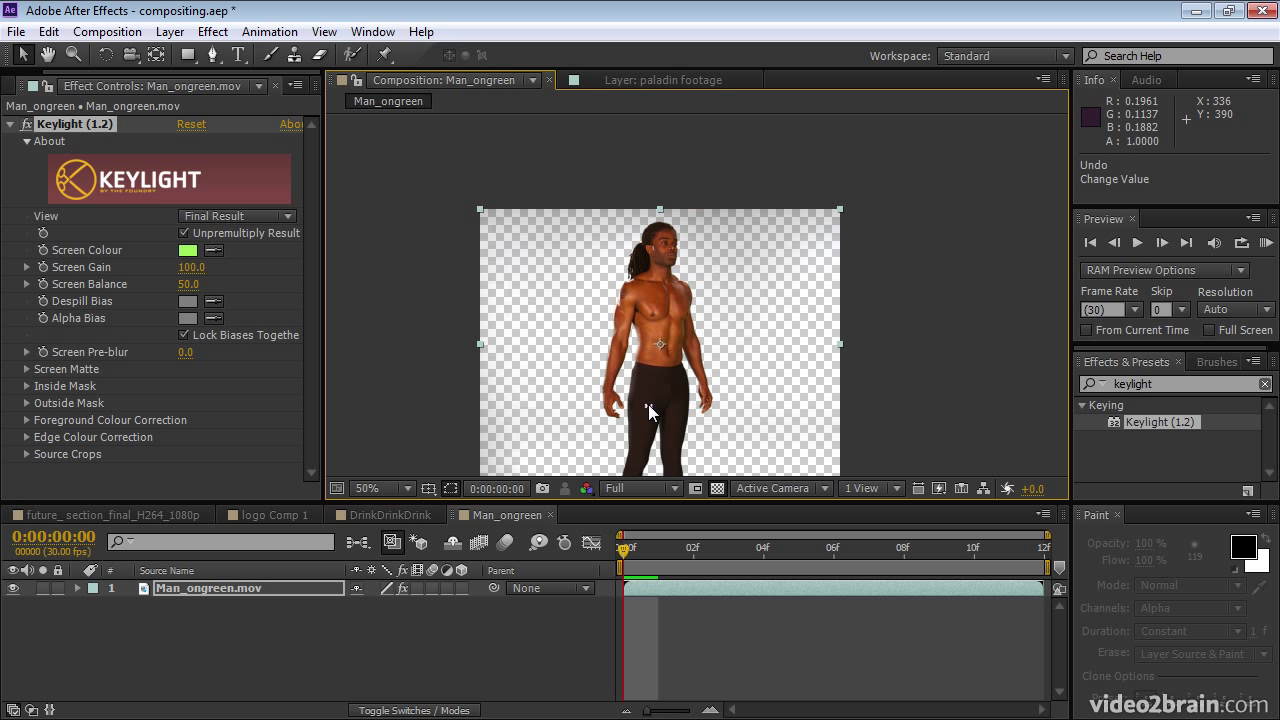
# Delete the Keylight effect from the Man_ongreen.mov layer
pyautogui.click(56, 126)
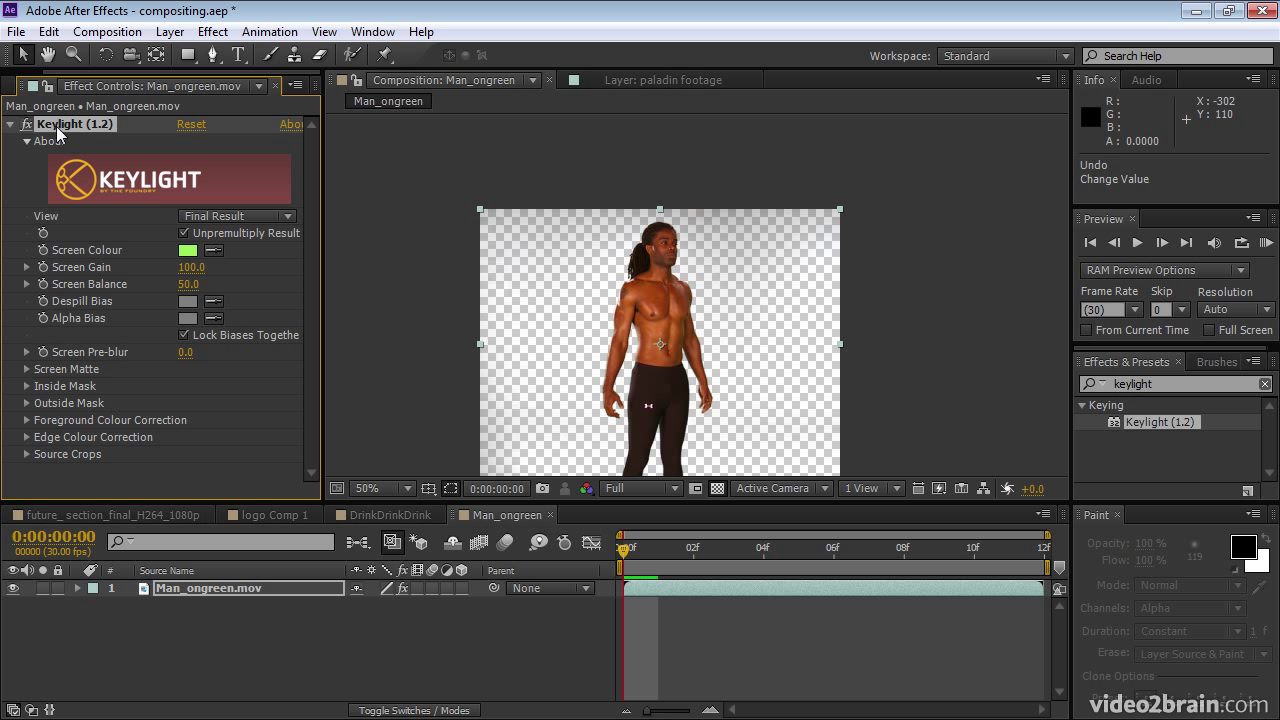
pyautogui.press('Delete')
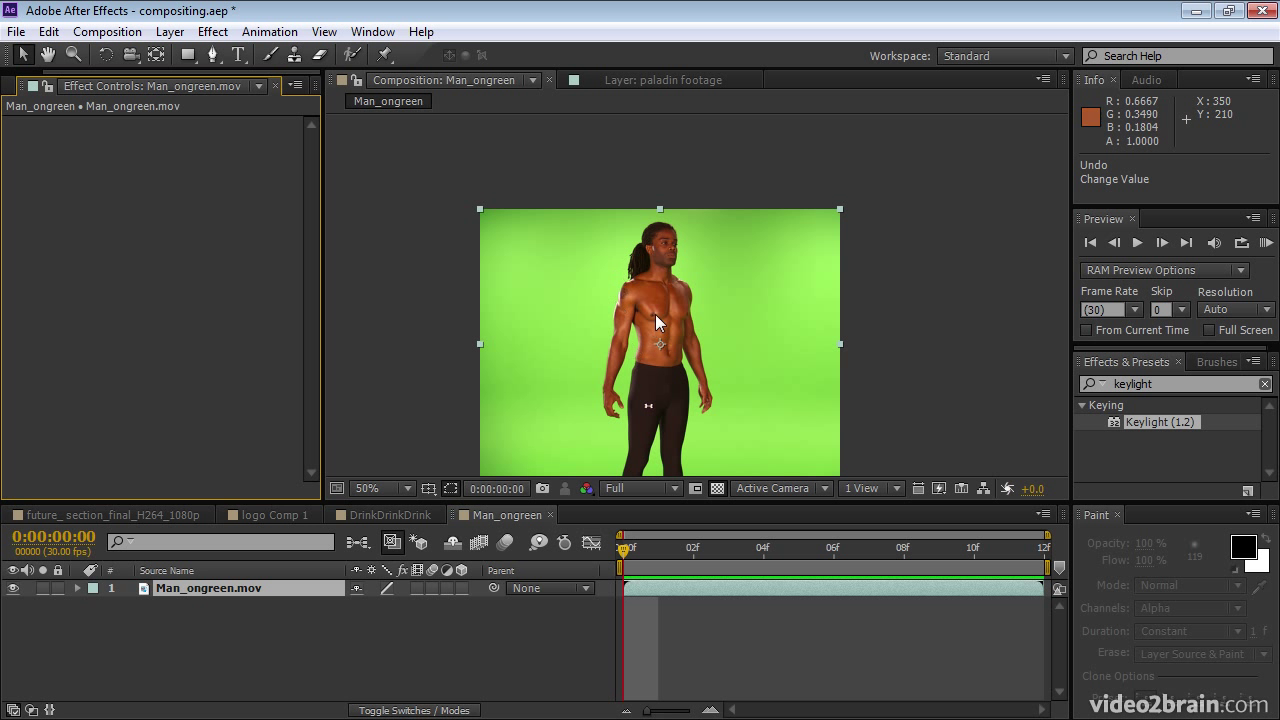
pyautogui.press('space')
pyautogui.moveTo(660, 312); pyautogui.dragTo(670, 245)
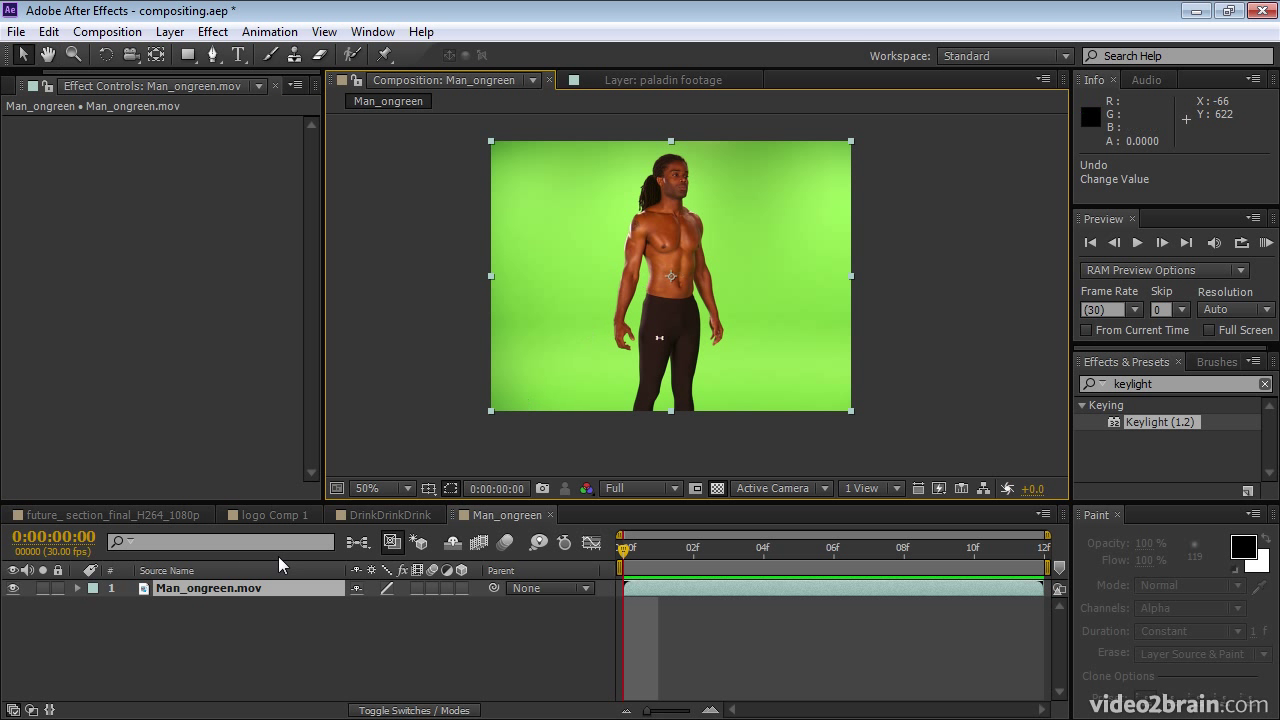
# Duplicate the layer, select the lower copy, and go to frame 2 with the Pen tool
pyautogui.click(176, 588)
pyautogui.hotkey('ctrl', 'd')
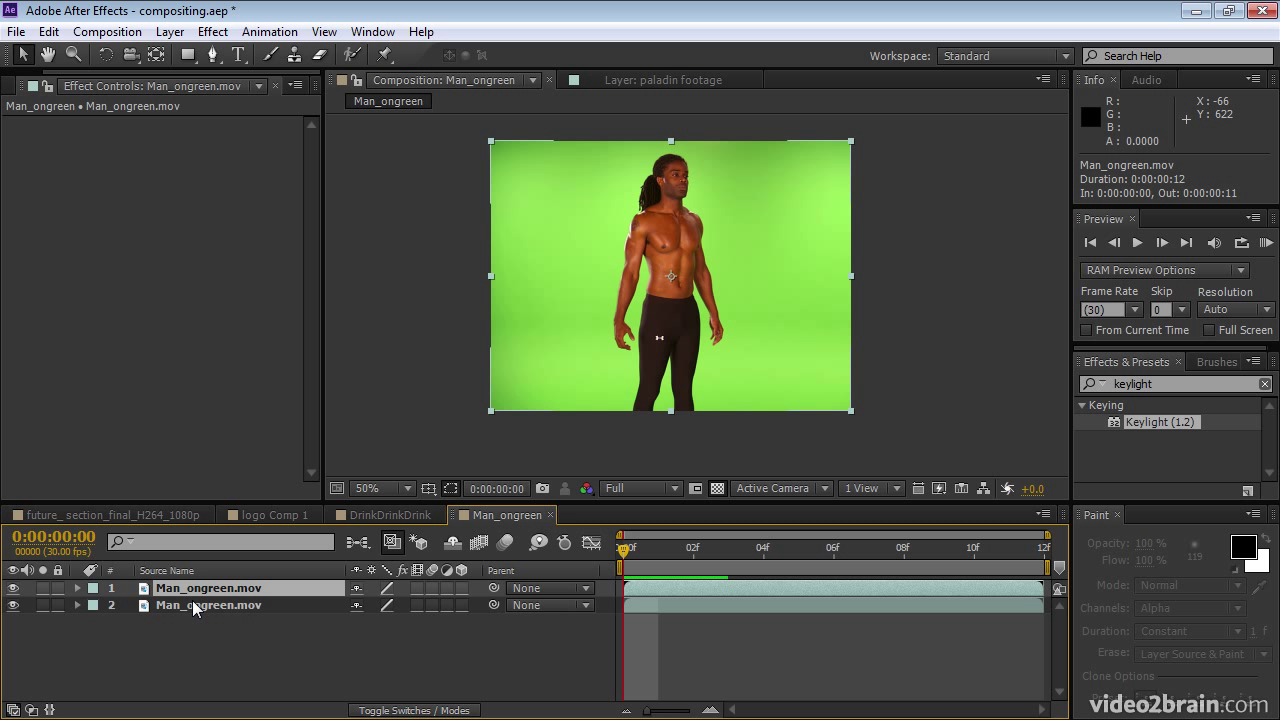
pyautogui.click(192, 600)
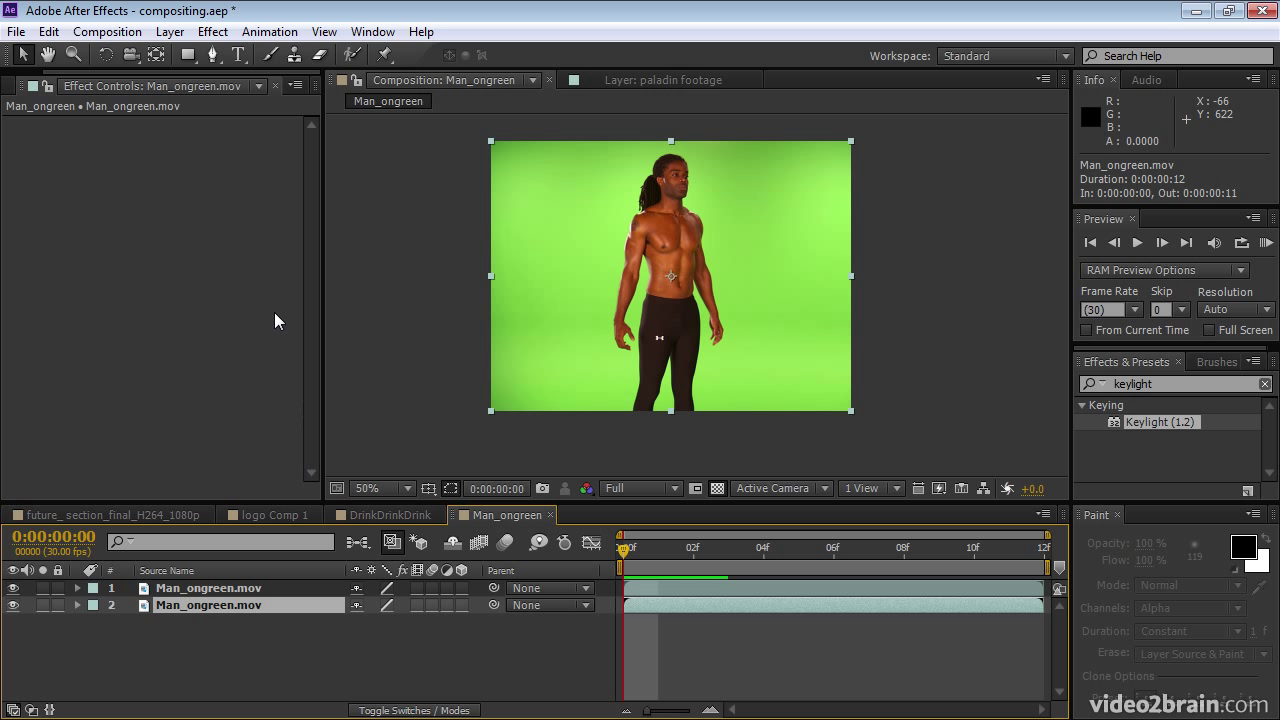
pyautogui.click(217, 58)
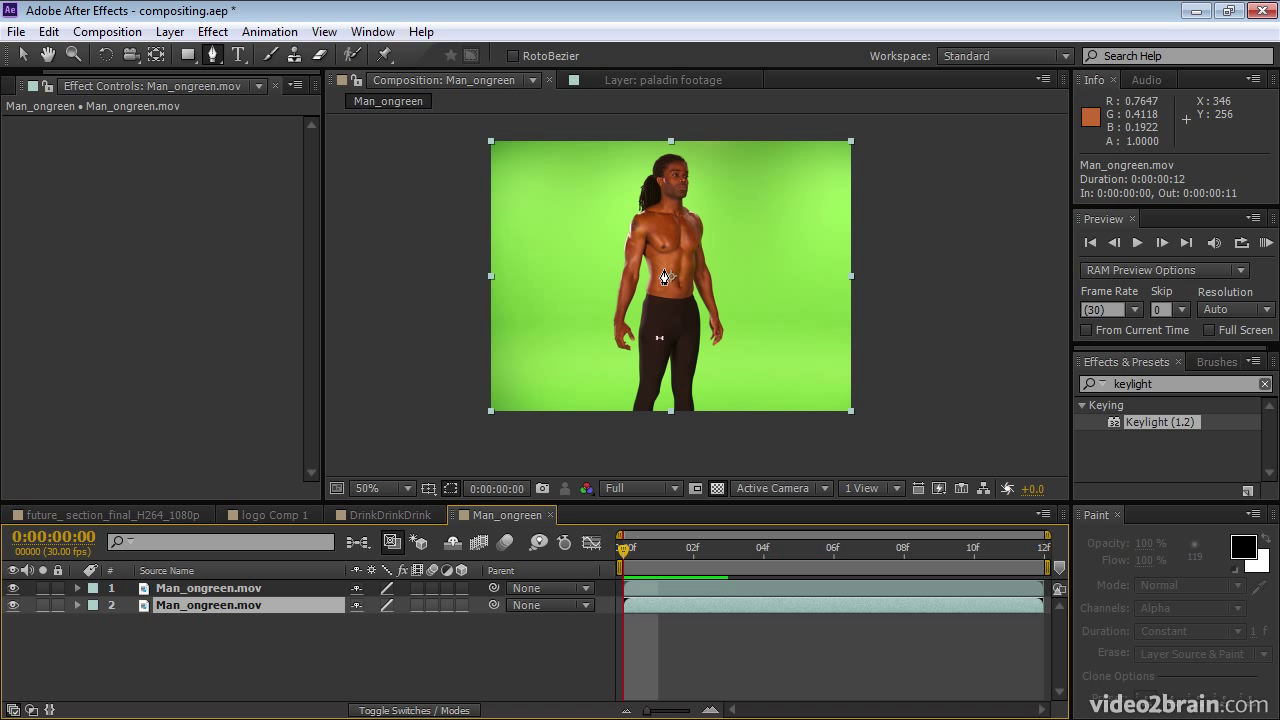
pyautogui.press('pagedown')
pyautogui.press('pagedown')
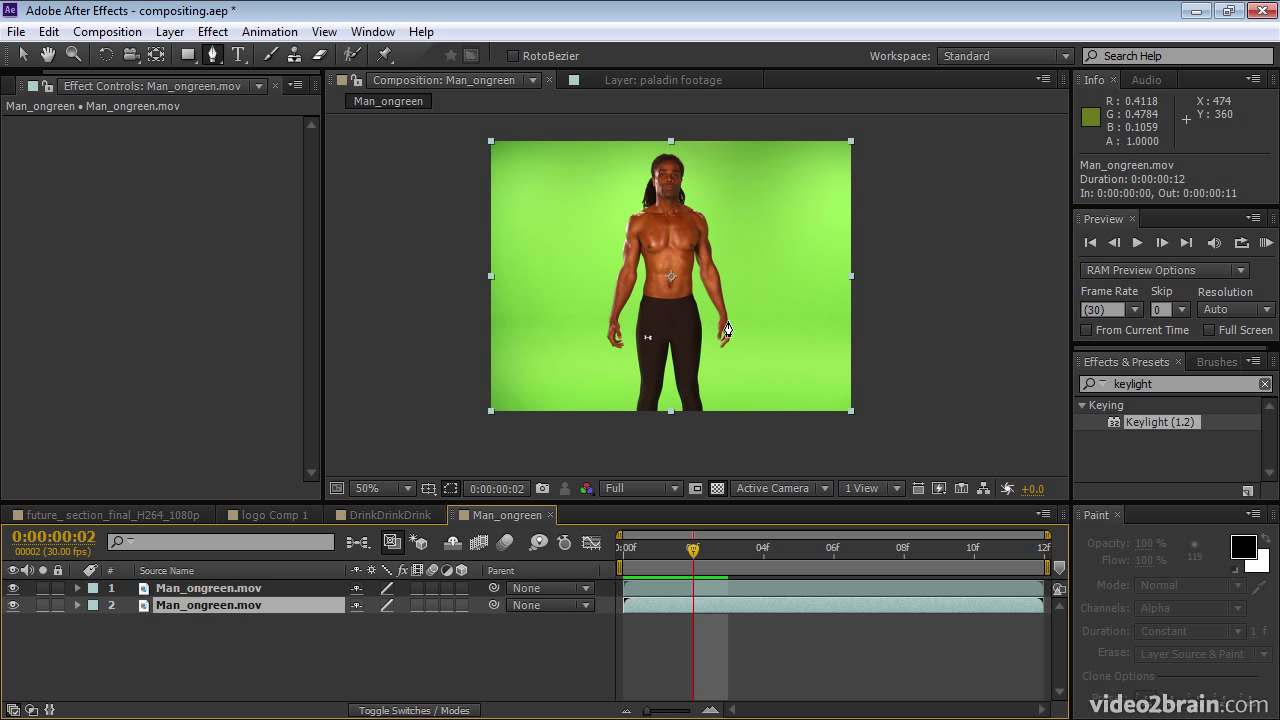
# Start a garbage mask left of the man, tracing up over his head and right shoulder
pyautogui.click(601, 330)
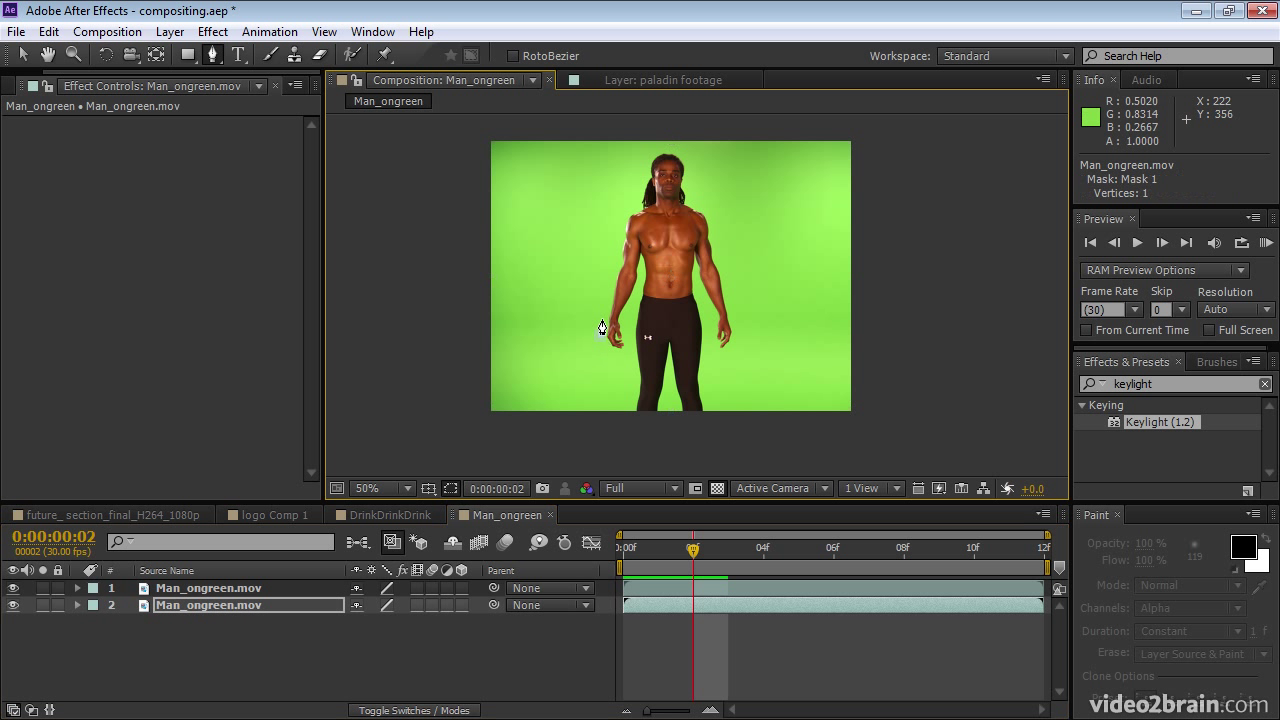
pyautogui.click(609, 258)
pyautogui.click(632, 176)
pyautogui.click(643, 147)
pyautogui.click(666, 144)
pyautogui.click(696, 152)
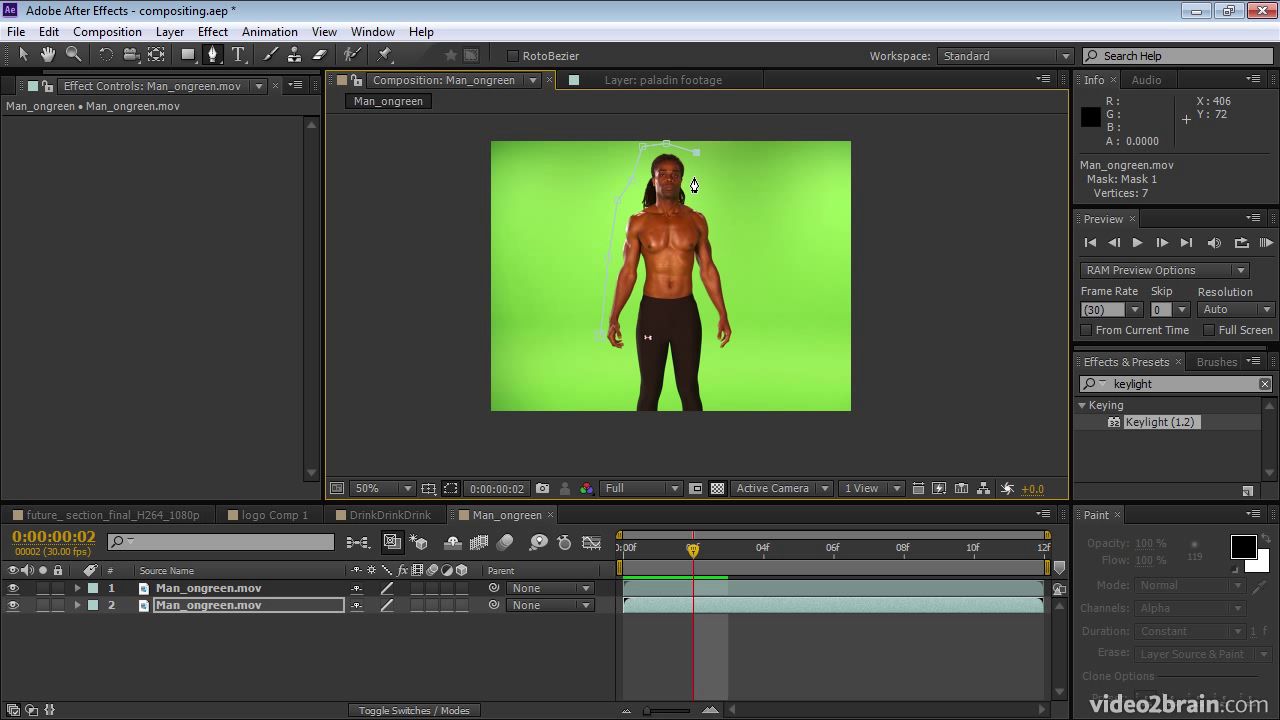
pyautogui.click(696, 178)
pyautogui.click(708, 209)
pyautogui.click(720, 232)
# Close the 20-vertex mask around the arm, feet and left leg, then hide layer 1
pyautogui.click(732, 284)
pyautogui.click(741, 325)
pyautogui.click(732, 355)
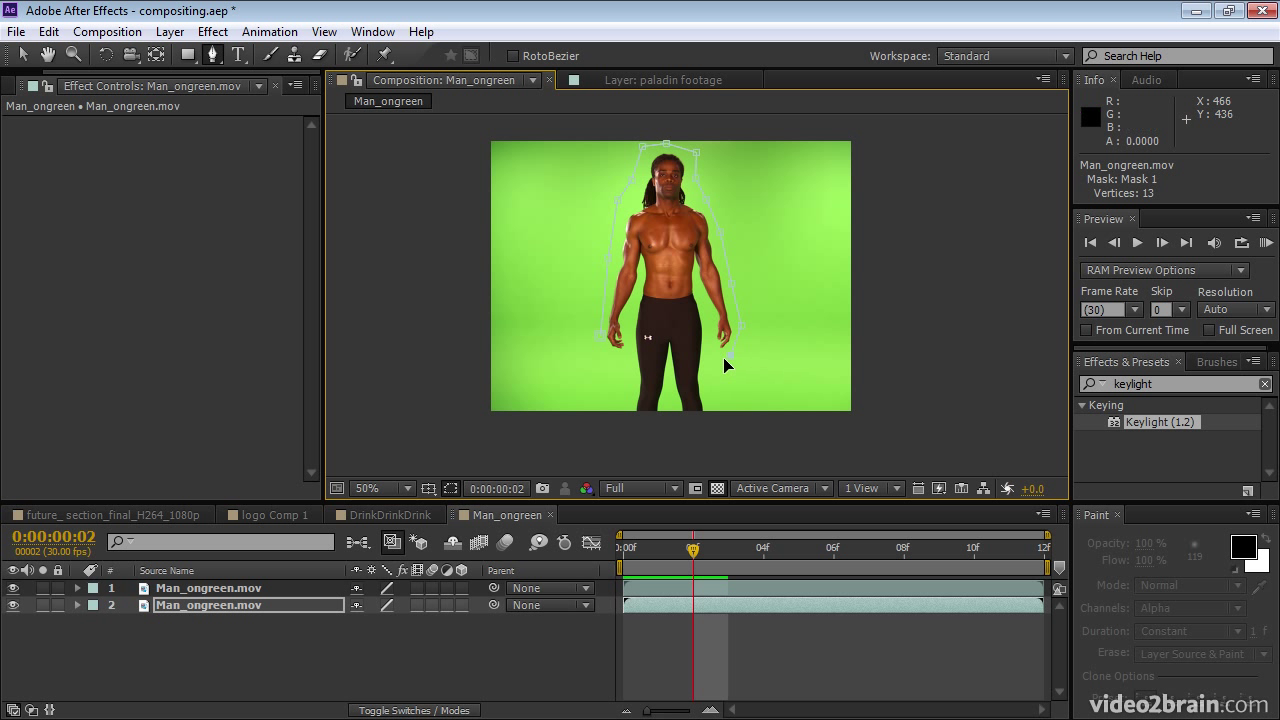
pyautogui.click(712, 418)
pyautogui.click(655, 430)
pyautogui.click(632, 422)
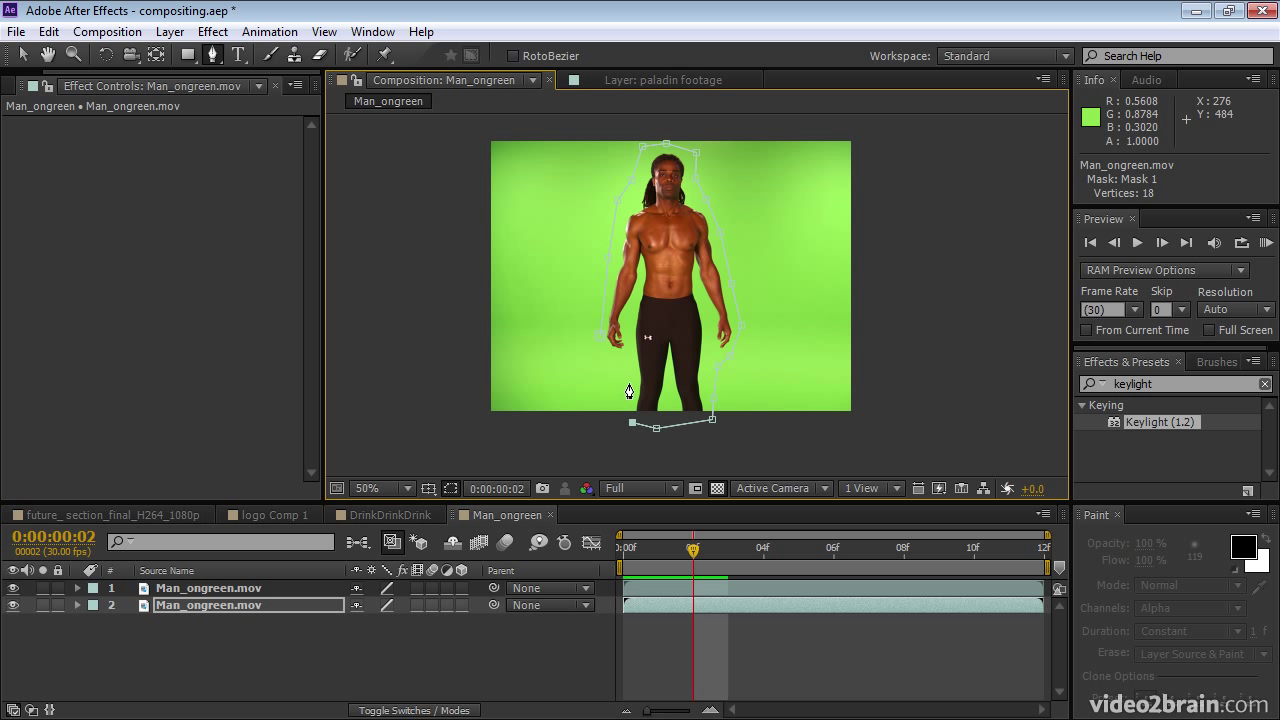
pyautogui.click(629, 394)
pyautogui.click(621, 368)
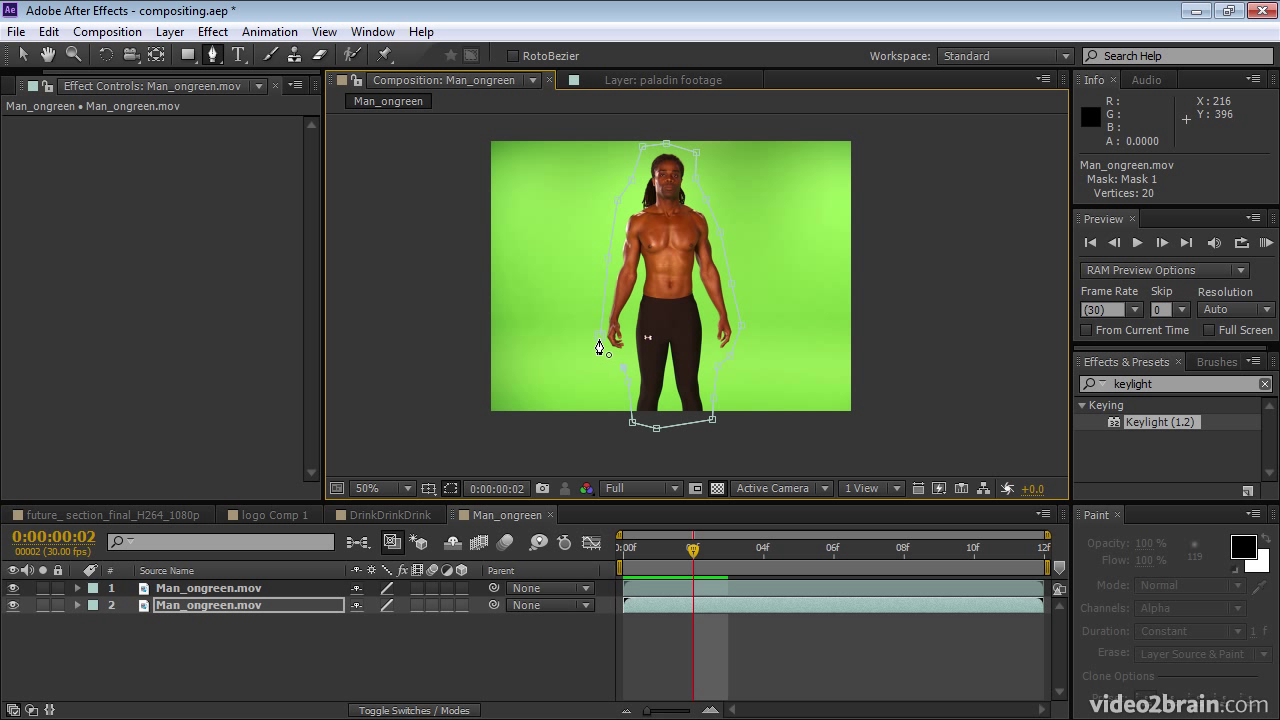
pyautogui.click(599, 352)
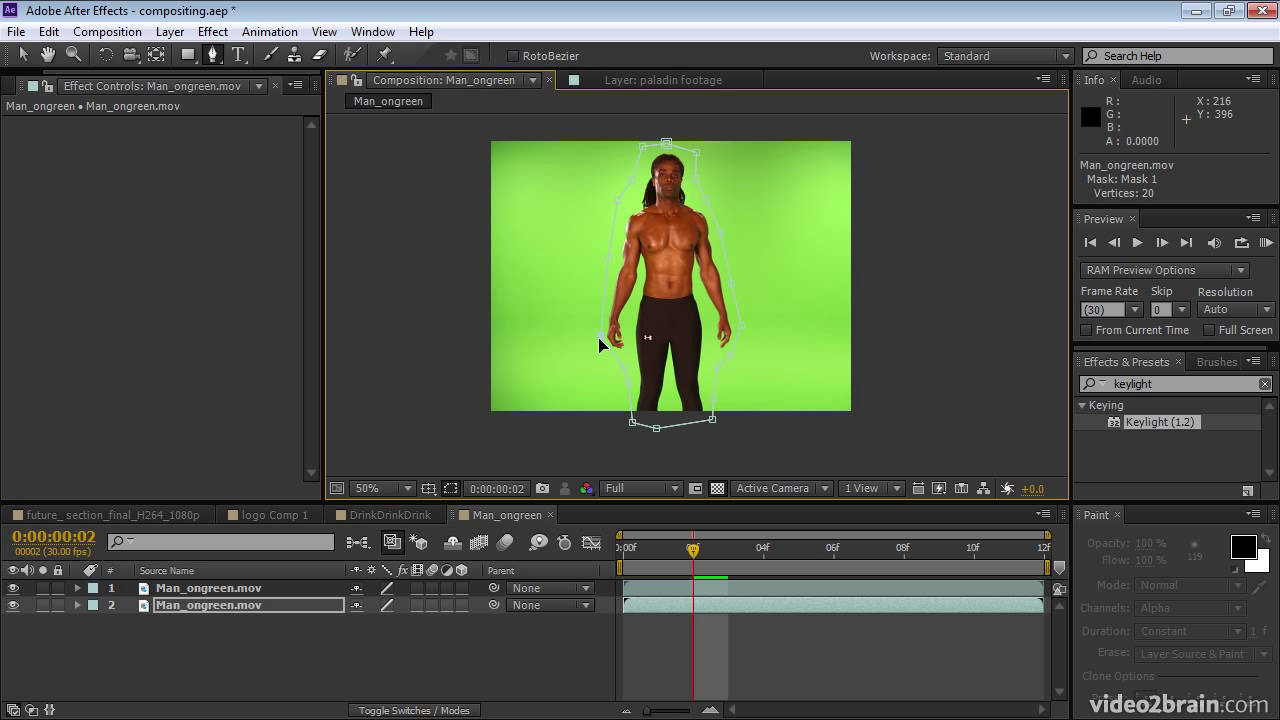
pyautogui.click(13, 590)
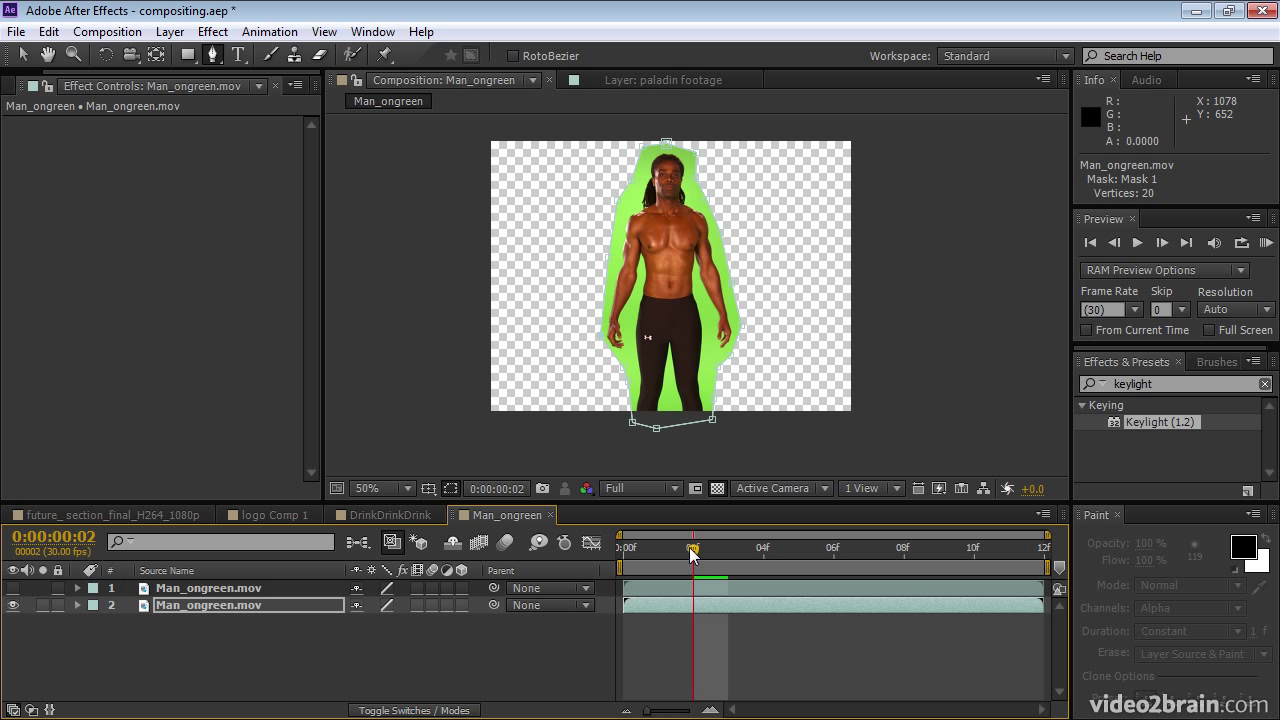
pyautogui.moveTo(690, 555); pyautogui.dragTo(1018, 573)
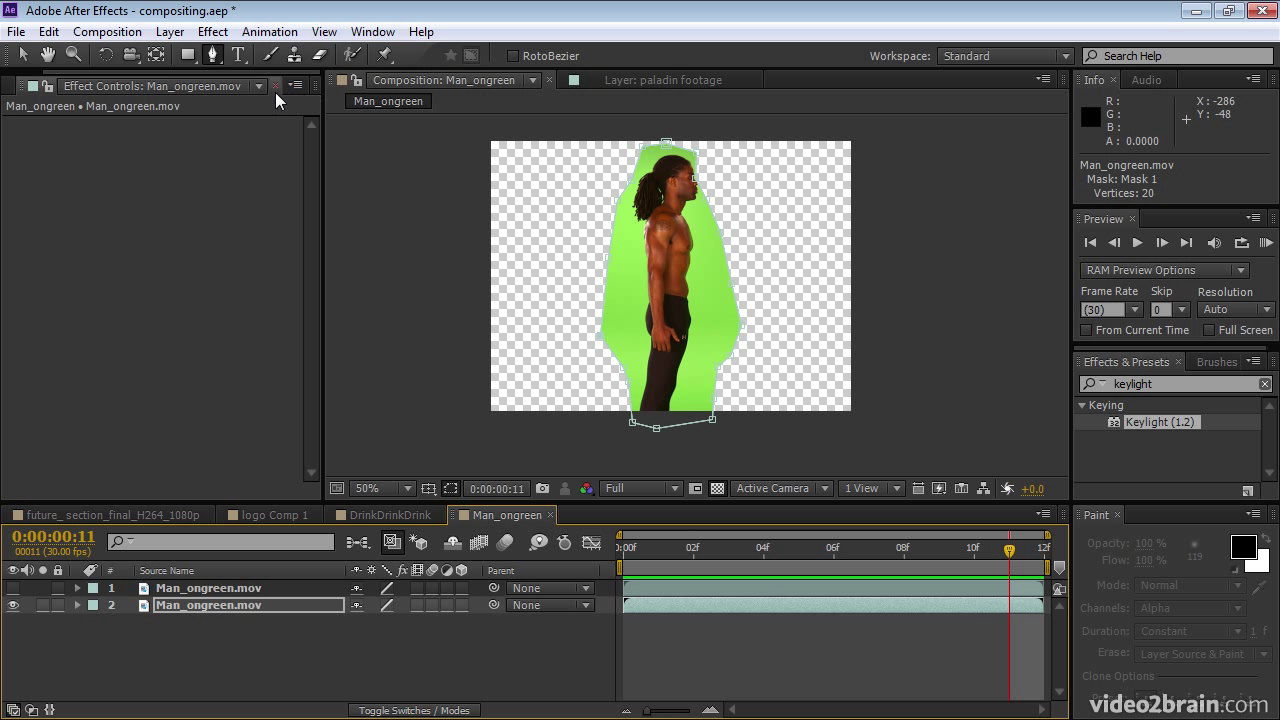
# Apply Keylight (1.2) to the masked lower layer, sample the green, and inspect edges at 200%
pyautogui.moveTo(1113, 421); pyautogui.dragTo(777, 603)
pyautogui.click(212, 250)
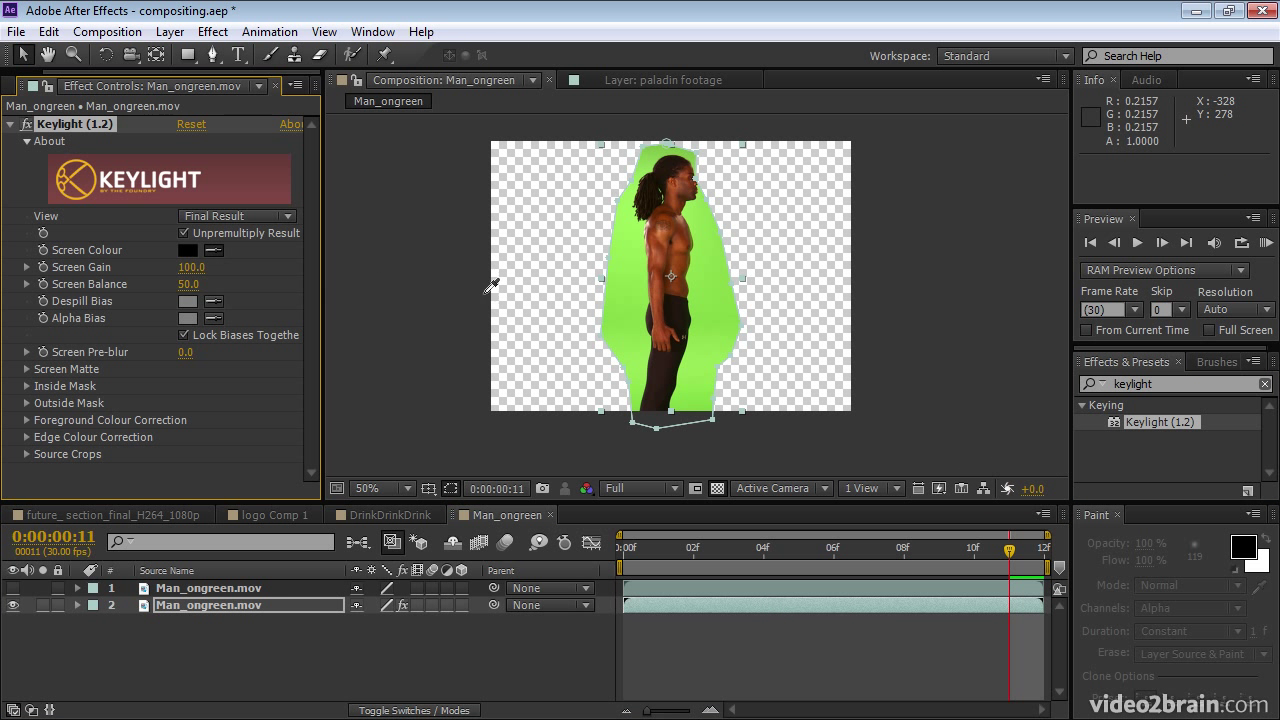
pyautogui.click(641, 285)
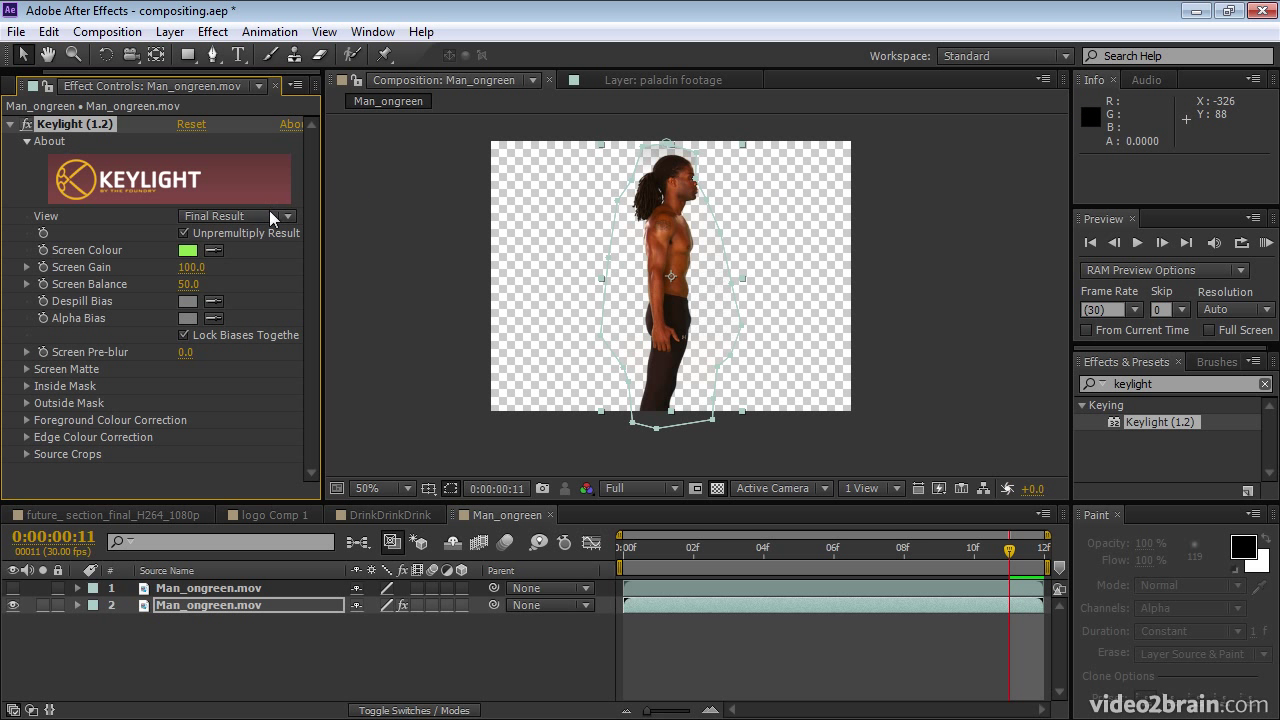
pyautogui.press('.')
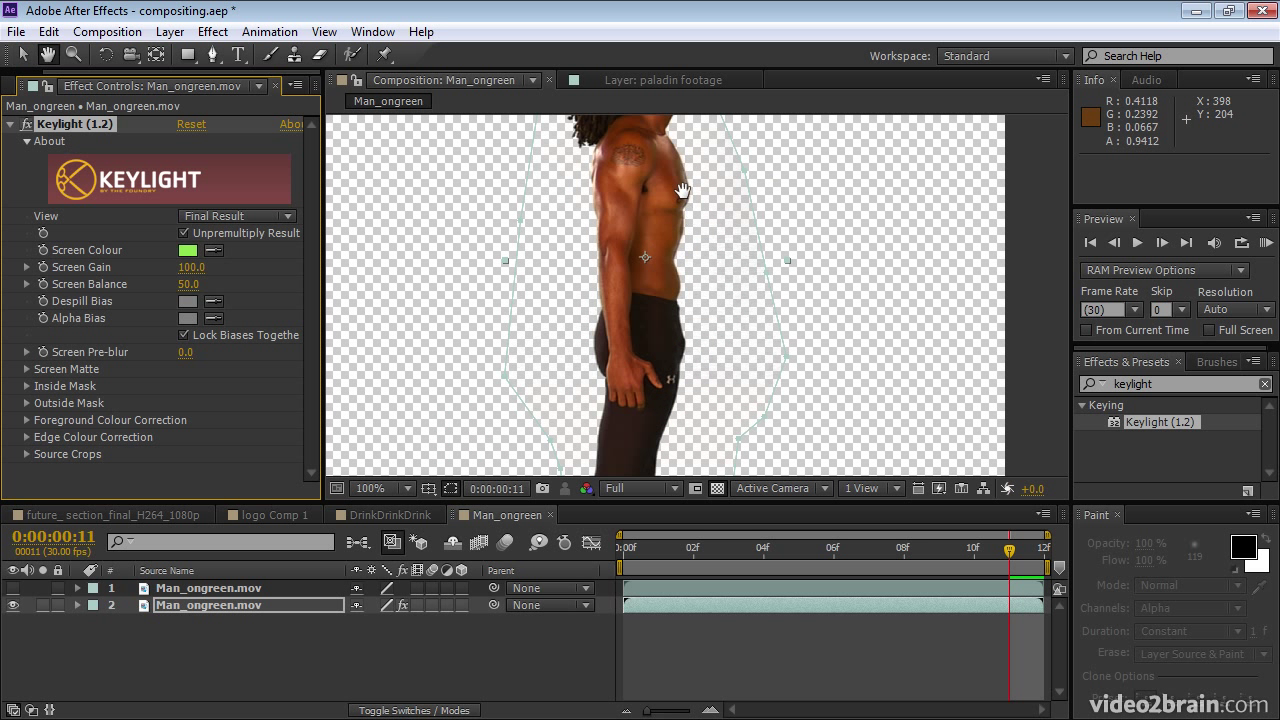
pyautogui.moveTo(686, 211); pyautogui.dragTo(688, 346)
pyautogui.press('.')
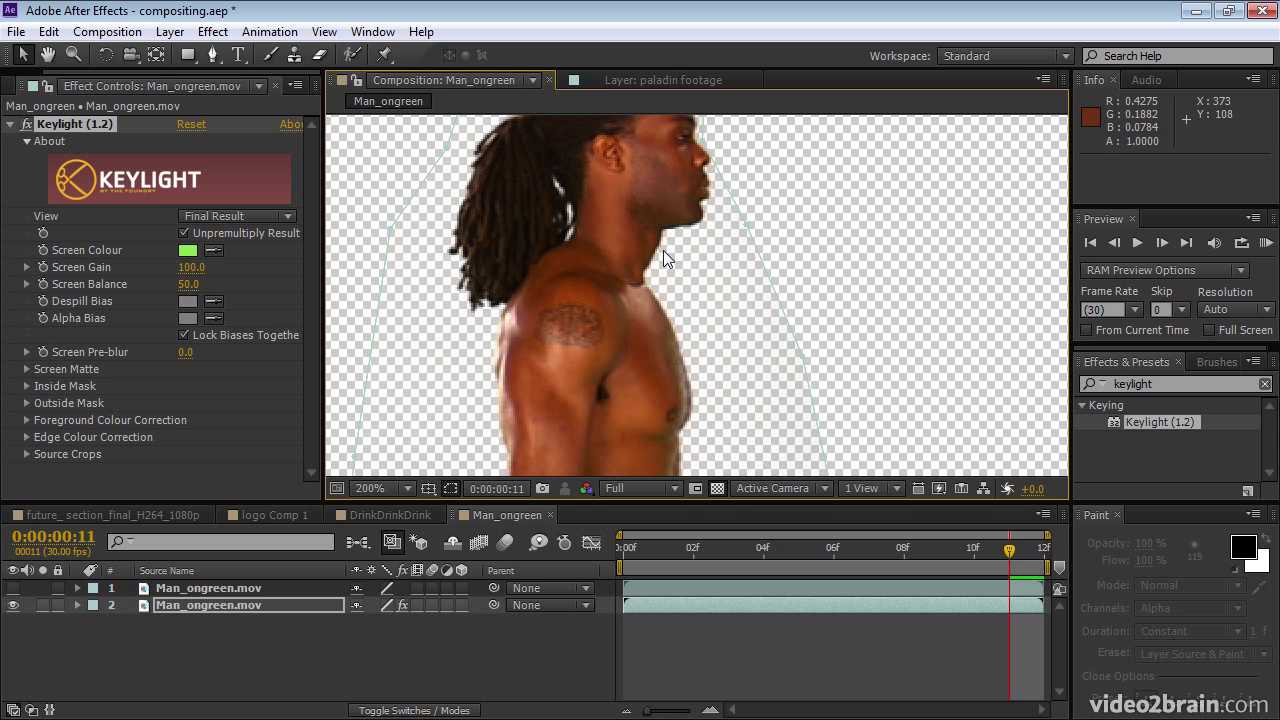
pyautogui.moveTo(600, 165); pyautogui.dragTo(704, 330)
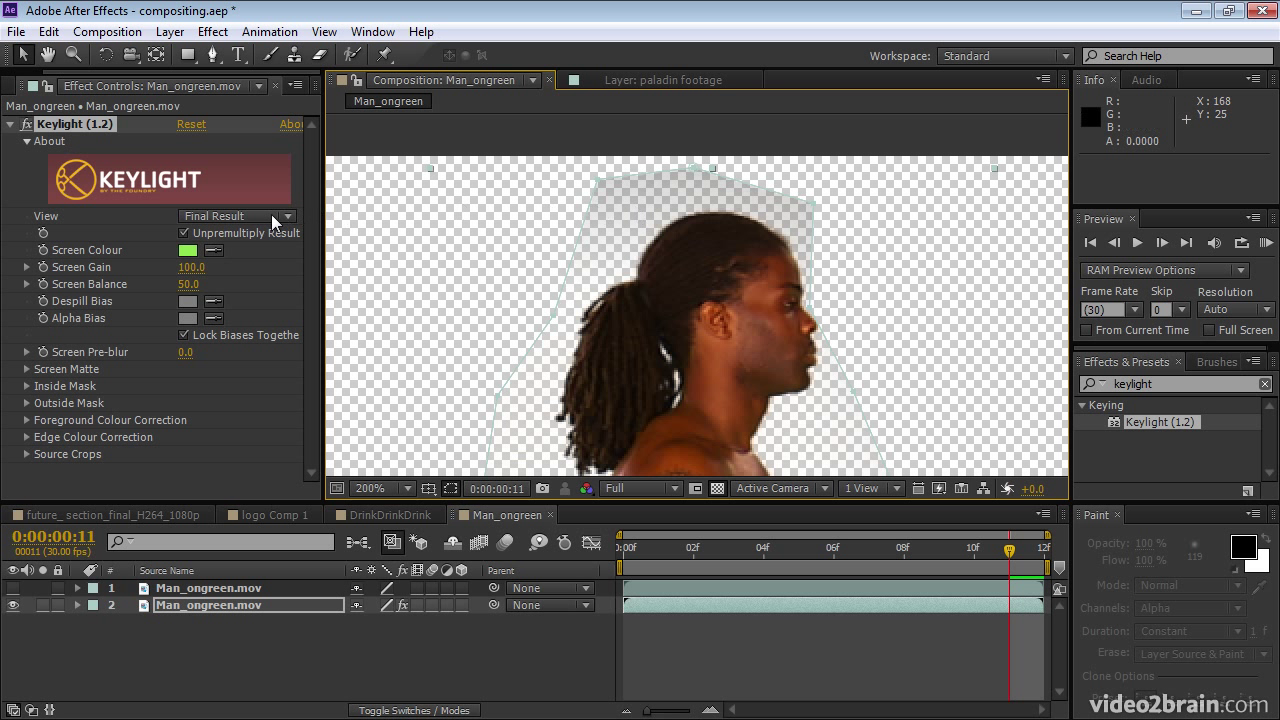
# Switch Keylight's View to Screen Matte and set Screen Gain to 110
pyautogui.click(226, 217)
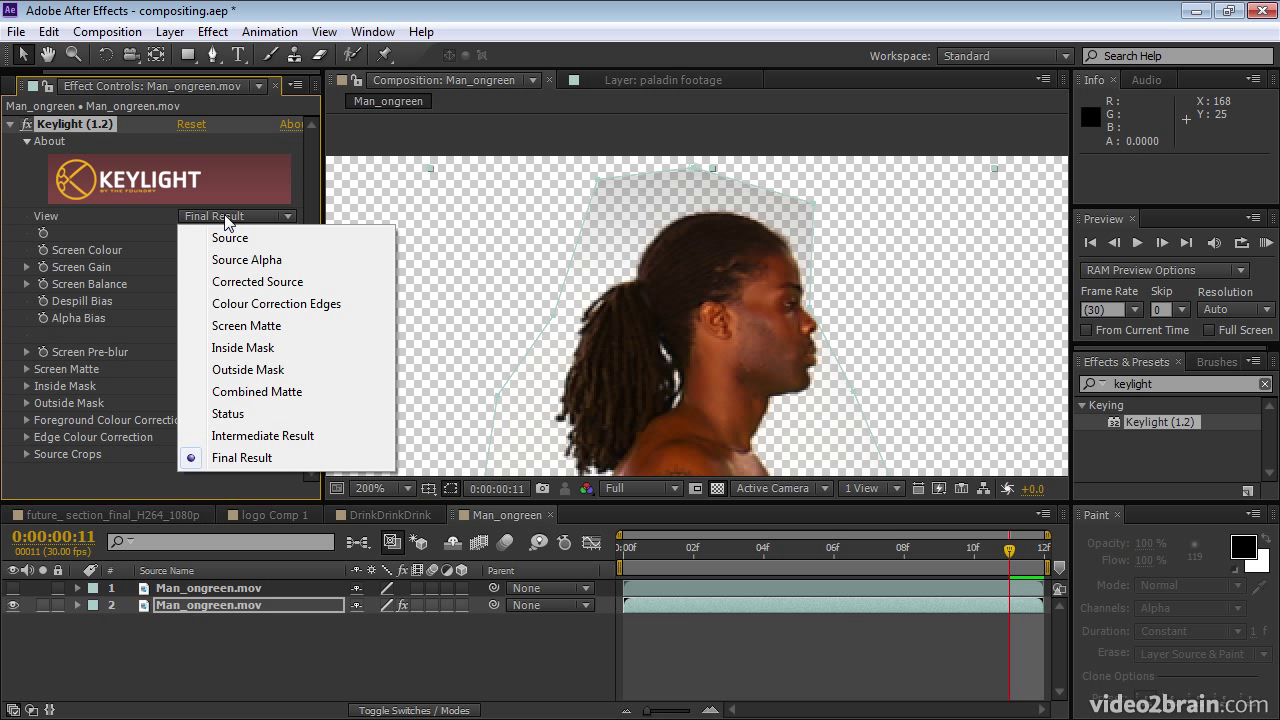
pyautogui.click(256, 325)
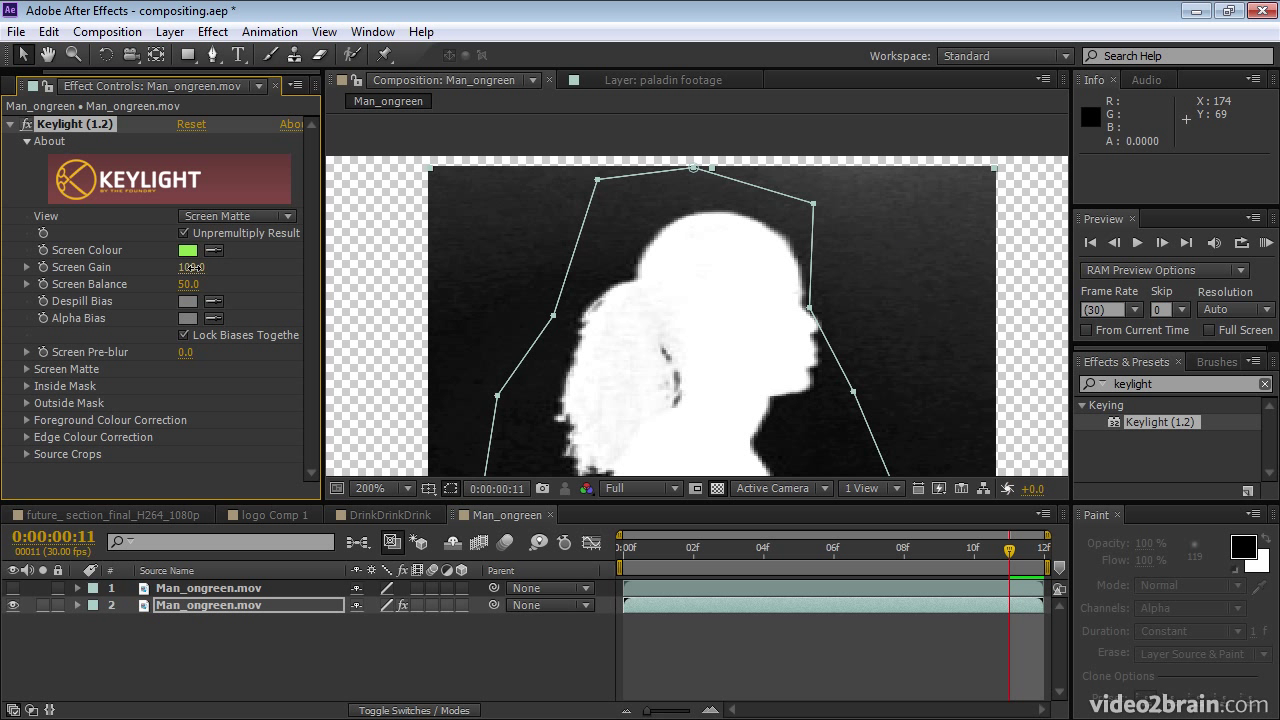
pyautogui.moveTo(191, 267); pyautogui.dragTo(201, 267)
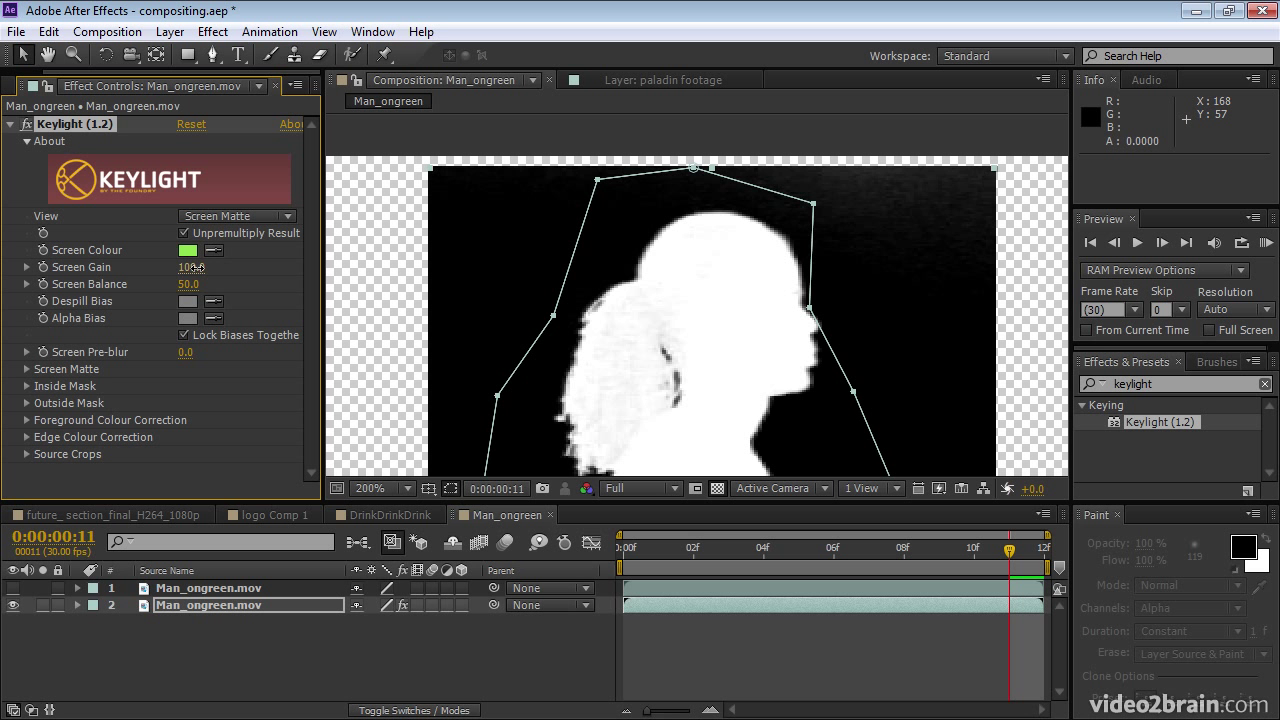
pyautogui.moveTo(193, 267); pyautogui.dragTo(201, 272)
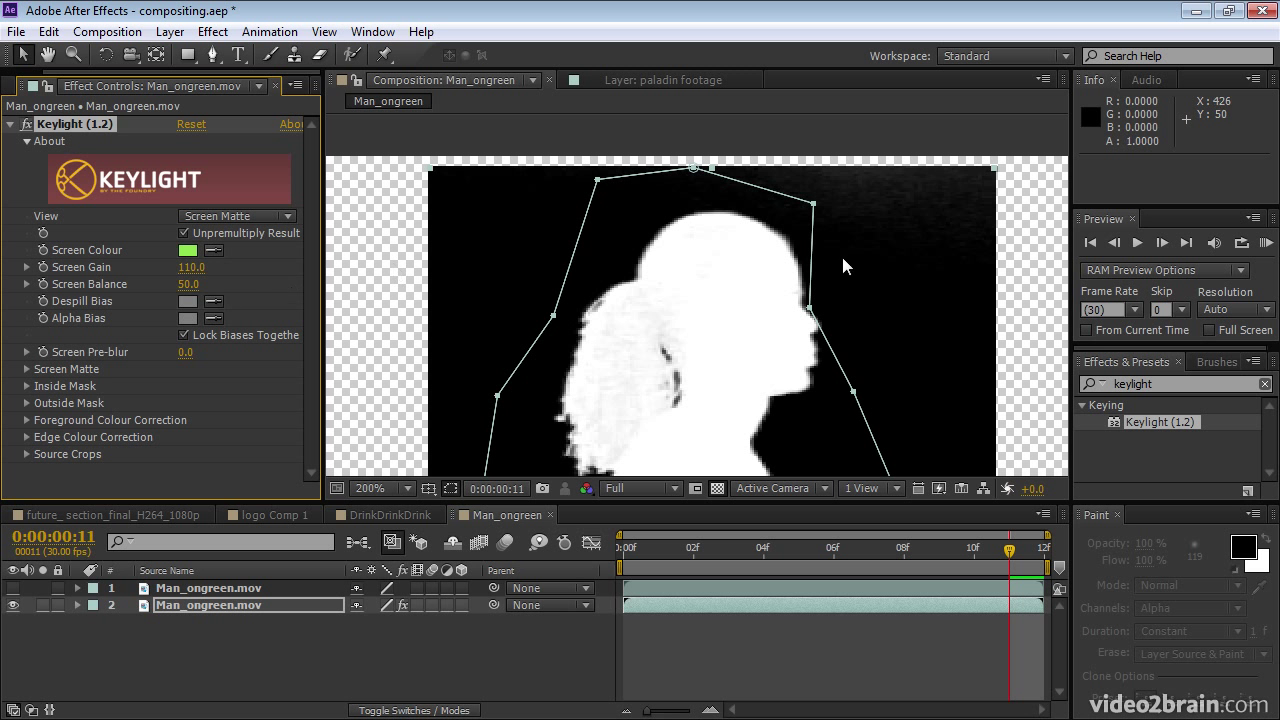
# Check the matte on the torso and hands while stepping through the early frames
pyautogui.press('h')
pyautogui.moveTo(716, 394); pyautogui.dragTo(709, 229)
pyautogui.moveTo(709, 414); pyautogui.dragTo(710, 209)
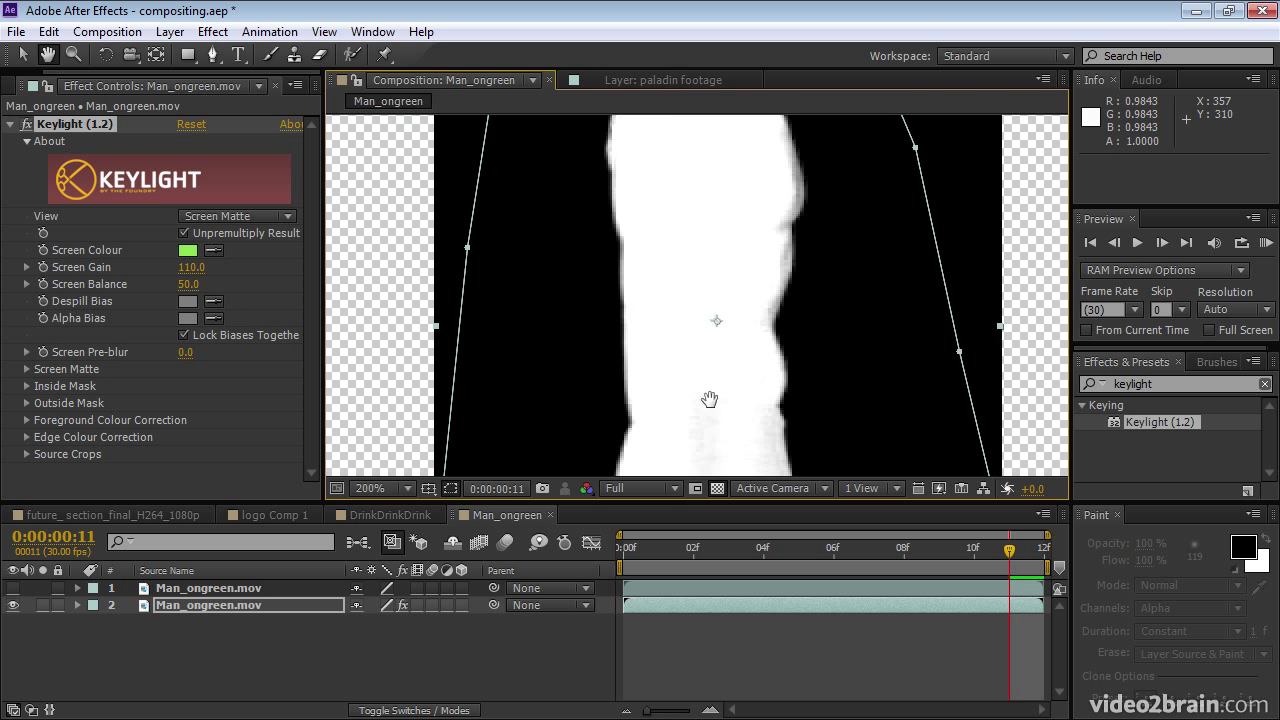
pyautogui.moveTo(709, 400); pyautogui.dragTo(698, 219)
pyautogui.press('v')
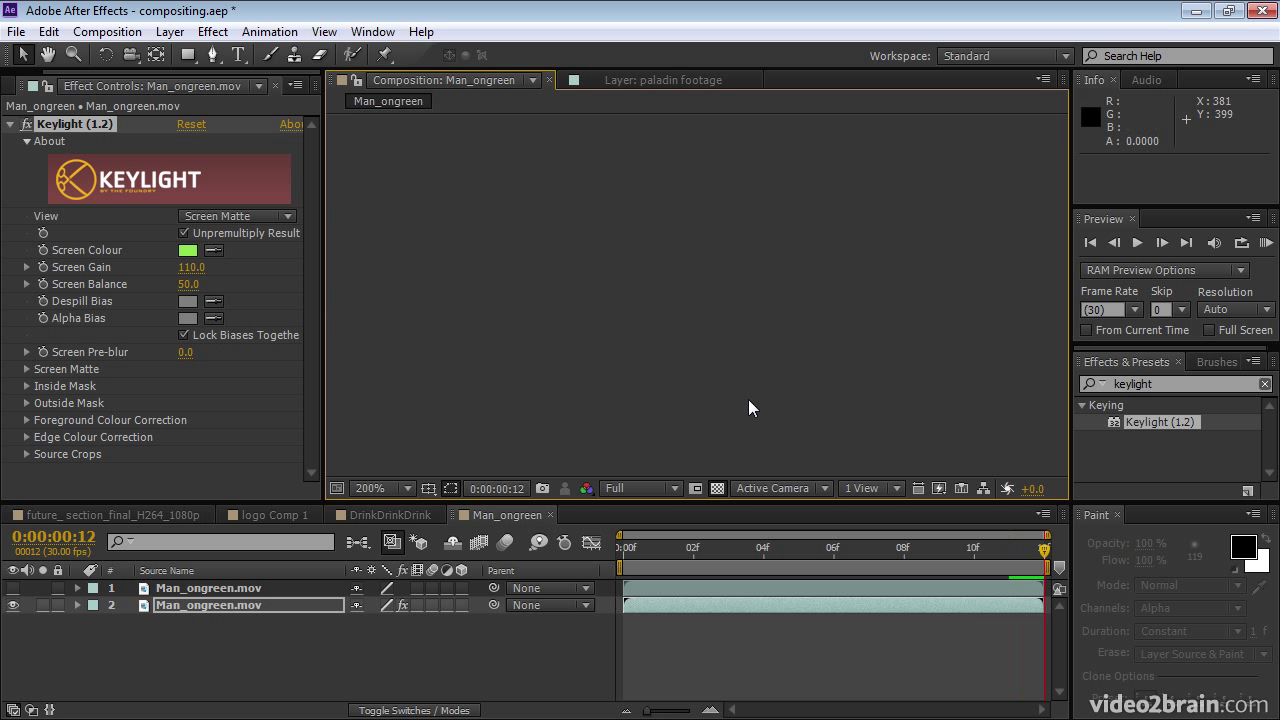
pyautogui.press('pageup')
pyautogui.press('pageup')
pyautogui.press('pageup')
pyautogui.press('pageup')
pyautogui.press('pageup')
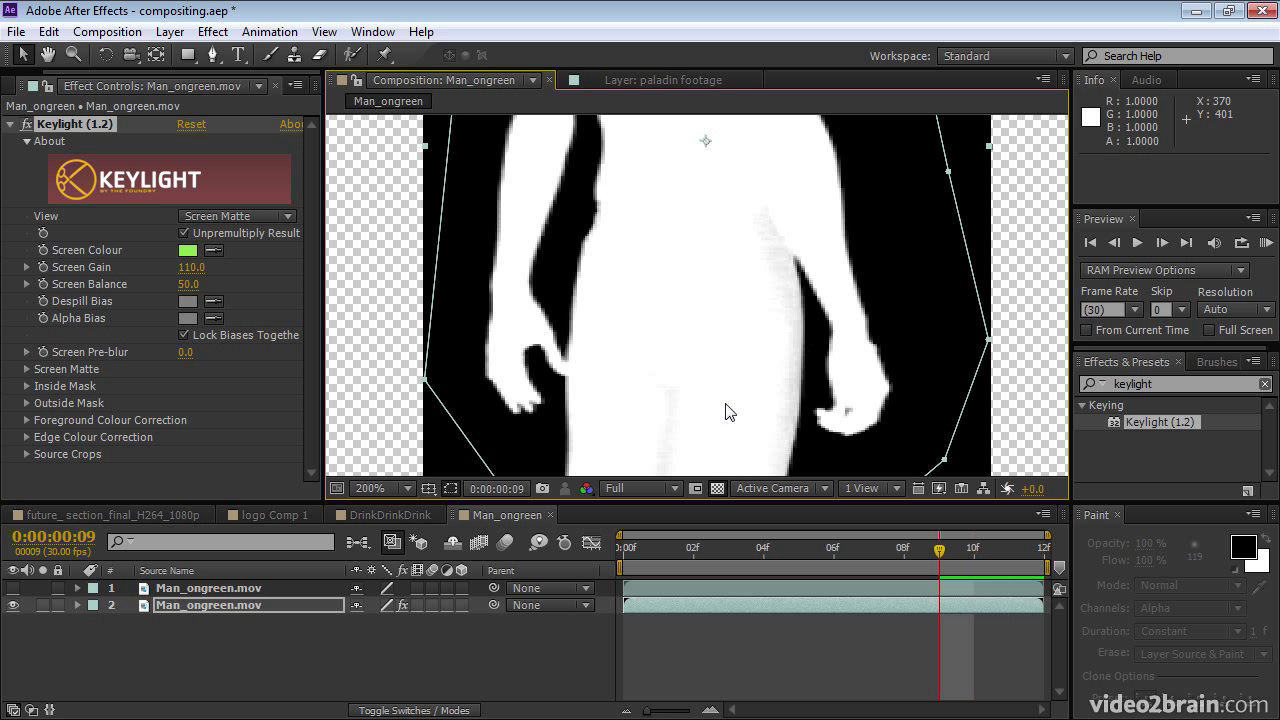
pyautogui.press('pageup')
pyautogui.press('pageup')
pyautogui.press('pageup')
pyautogui.press('pageup')
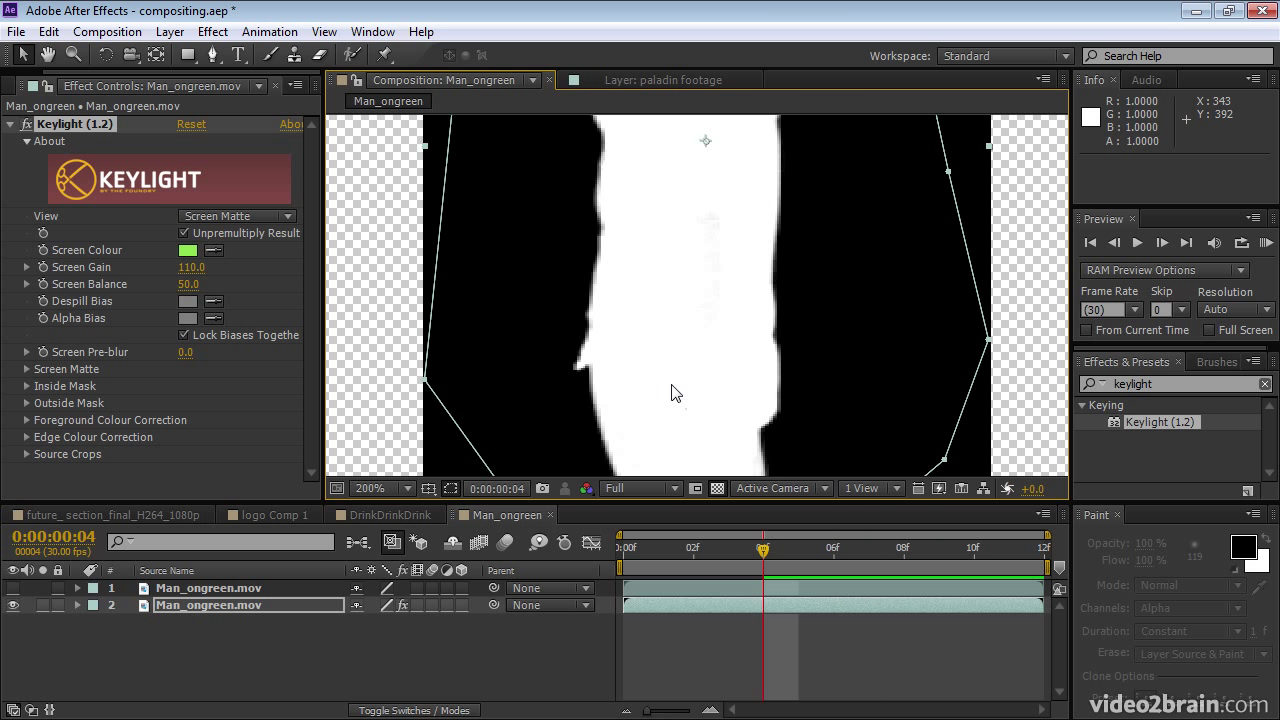
pyautogui.press('pageup')
pyautogui.press('pagedown')
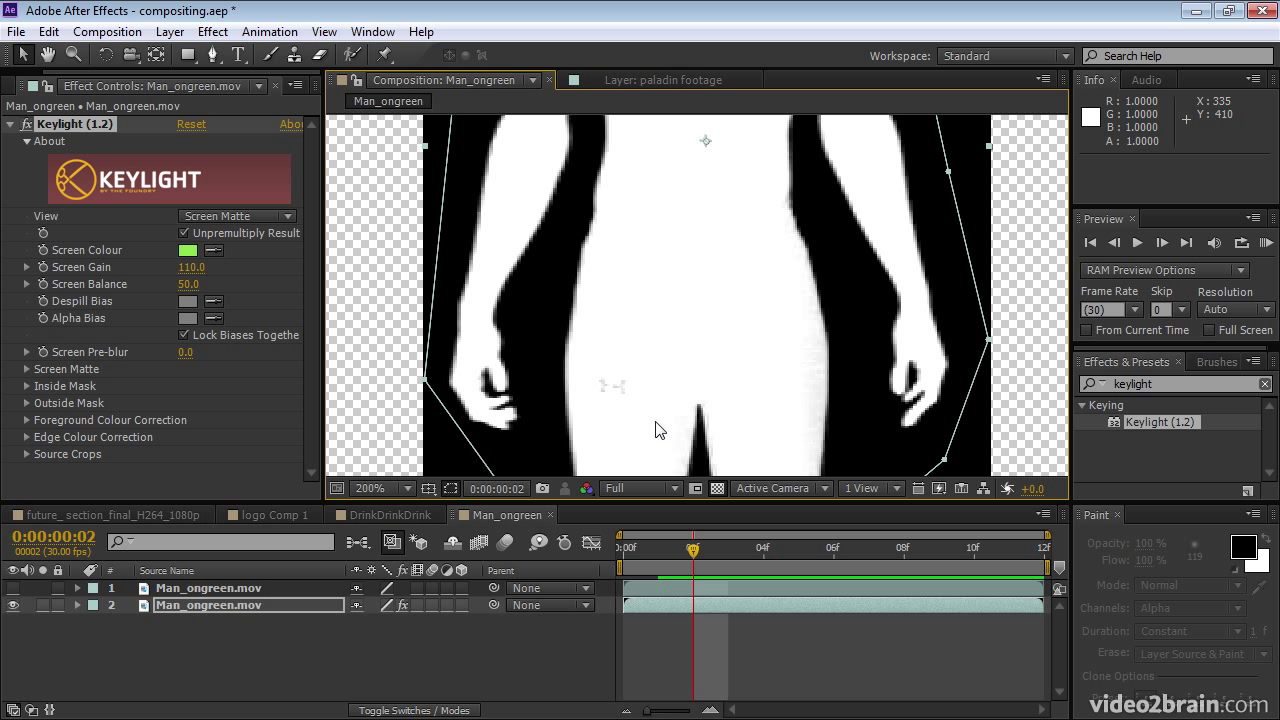
# Open the top Man_ongreen.mov layer at frame 0 and paint a Roto Brush stroke down the man
pyautogui.click(755, 597)
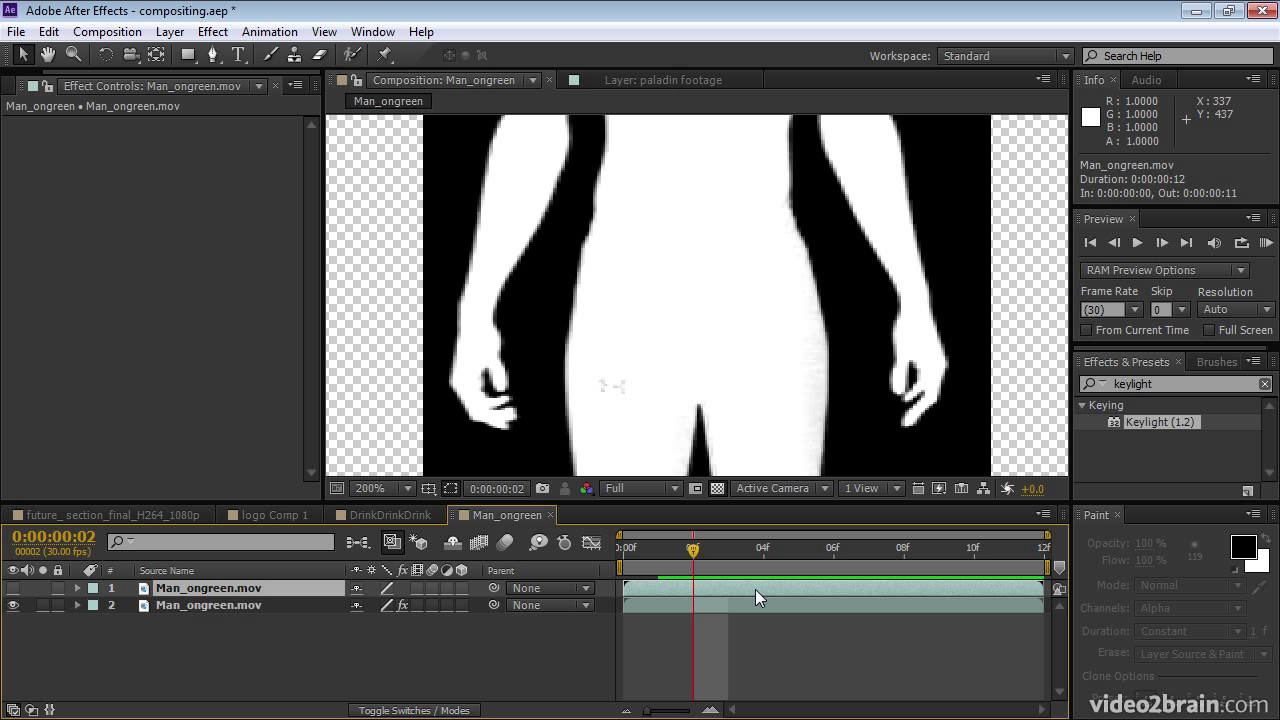
pyautogui.doubleClick(755, 589)
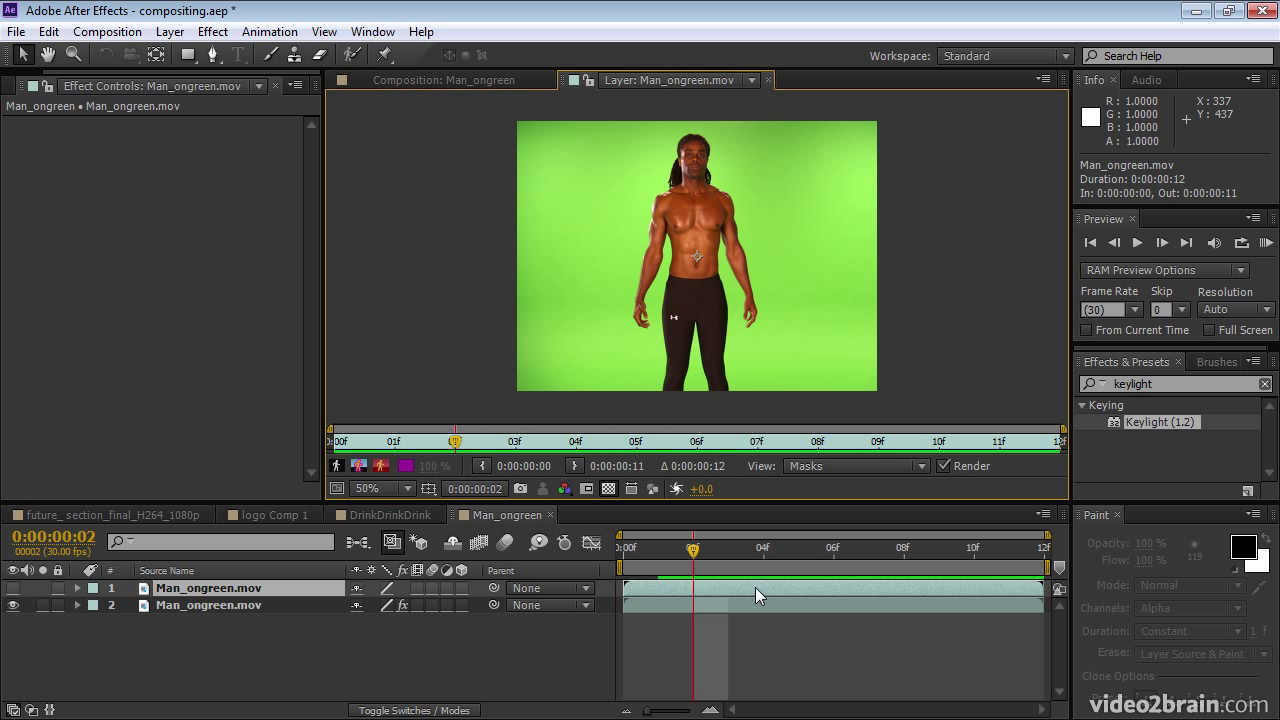
pyautogui.moveTo(455, 441); pyautogui.dragTo(343, 445)
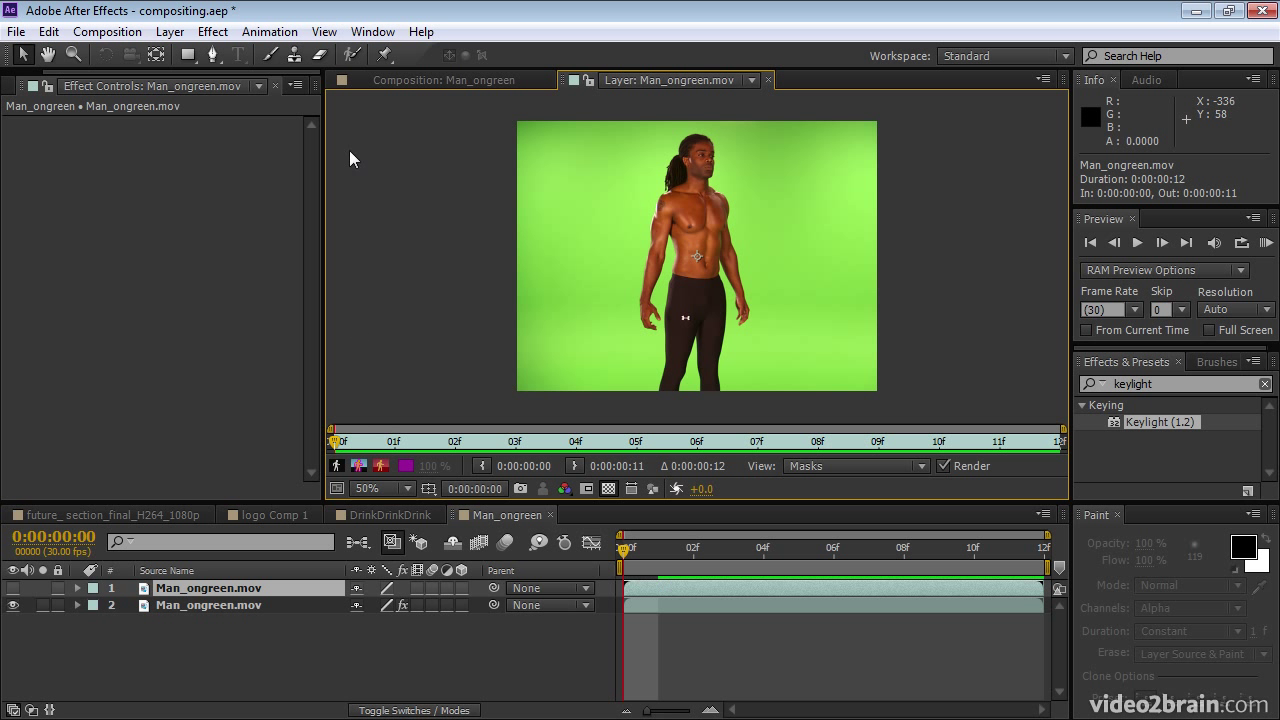
pyautogui.click(350, 57)
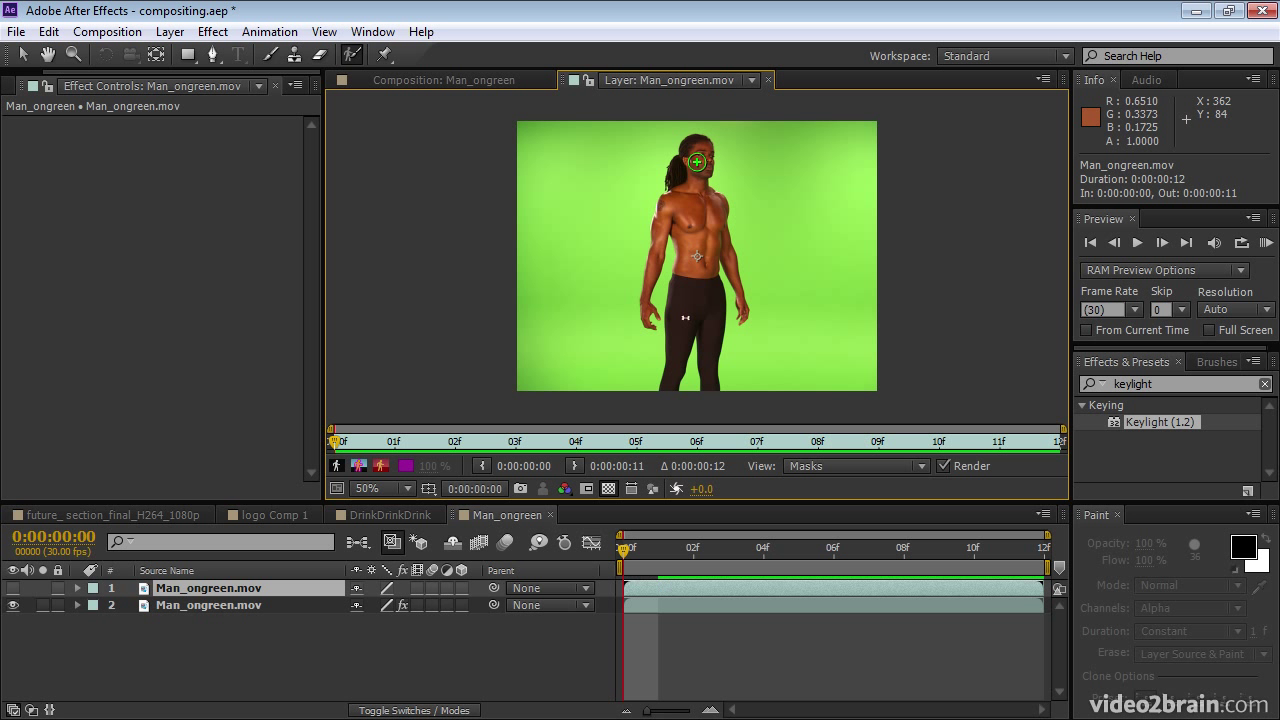
pyautogui.moveTo(700, 163); pyautogui.dragTo(689, 306)
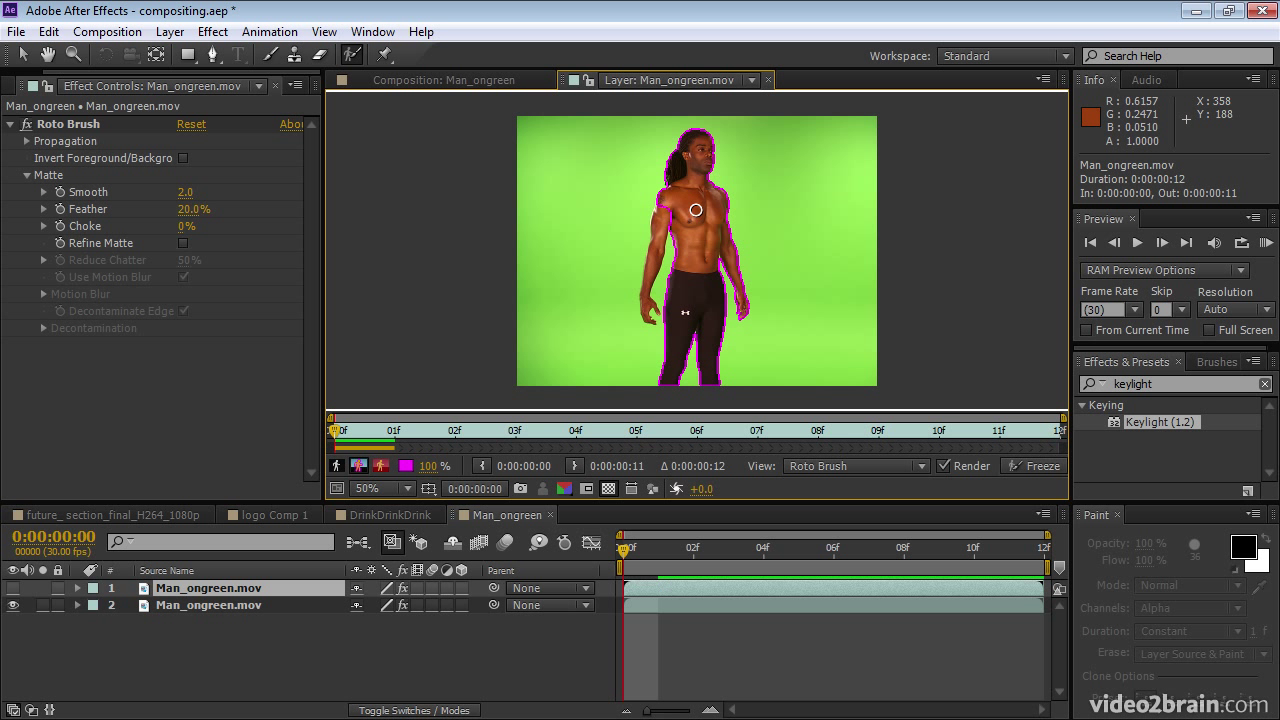
# Add the man's left arm to the Roto Brush matte and maximize the Layer panel
pyautogui.scroll(2, 695, 209)
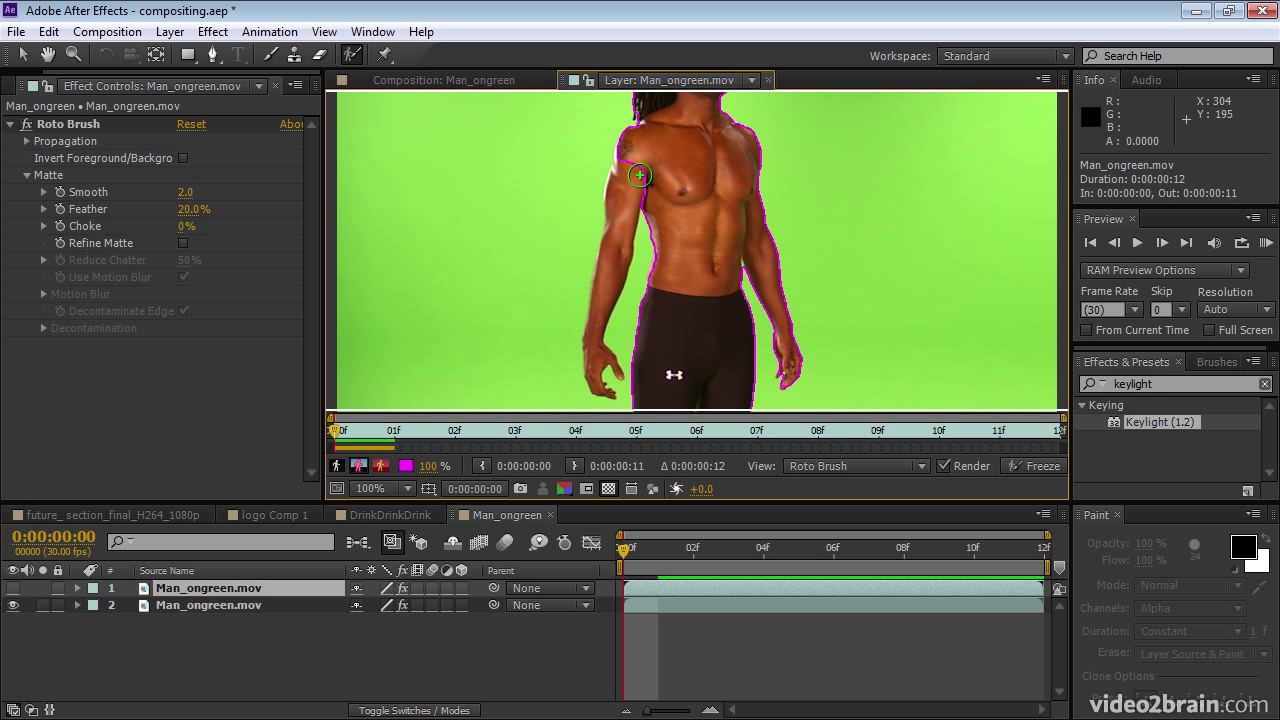
pyautogui.moveTo(635, 178); pyautogui.dragTo(617, 240)
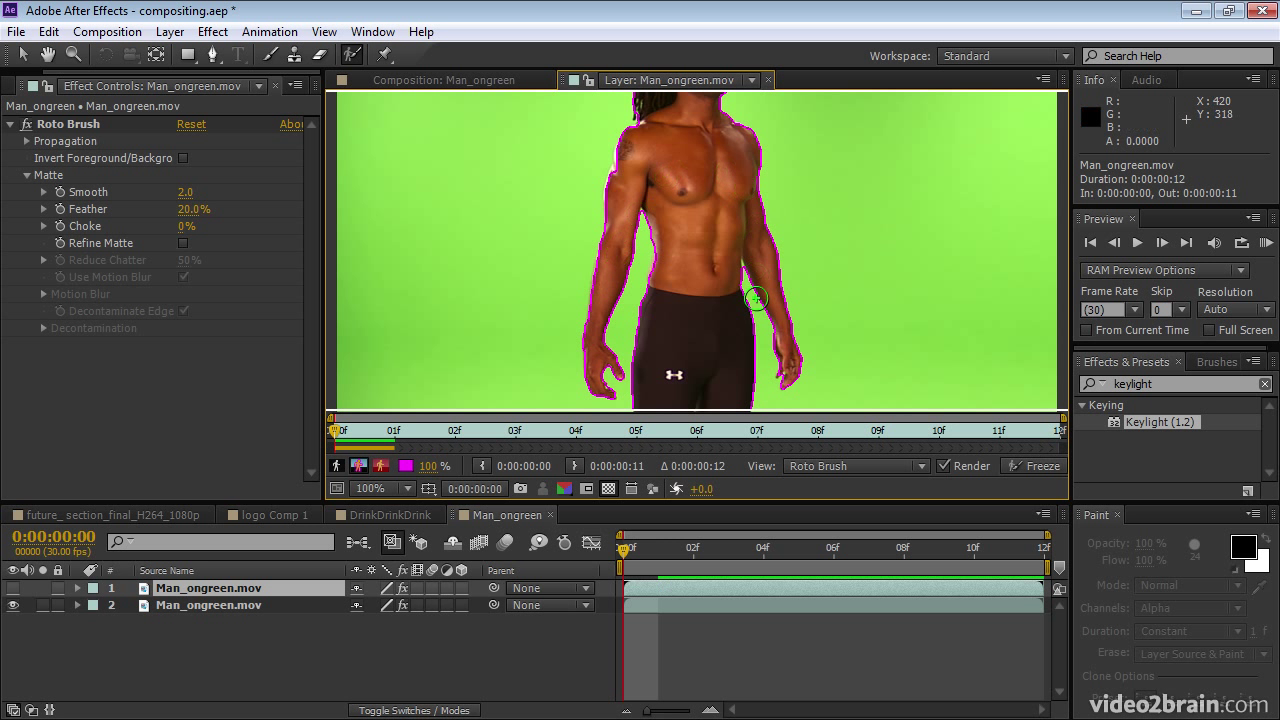
pyautogui.press('space')
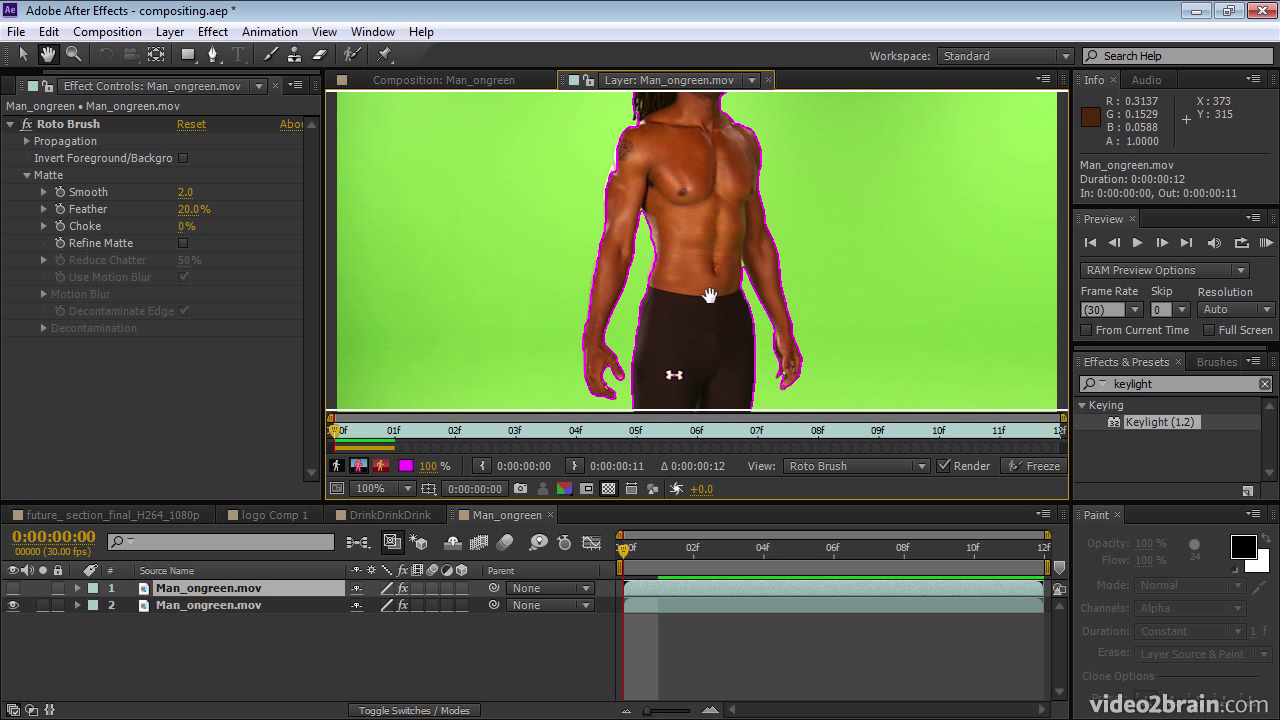
pyautogui.moveTo(708, 297); pyautogui.dragTo(711, 208)
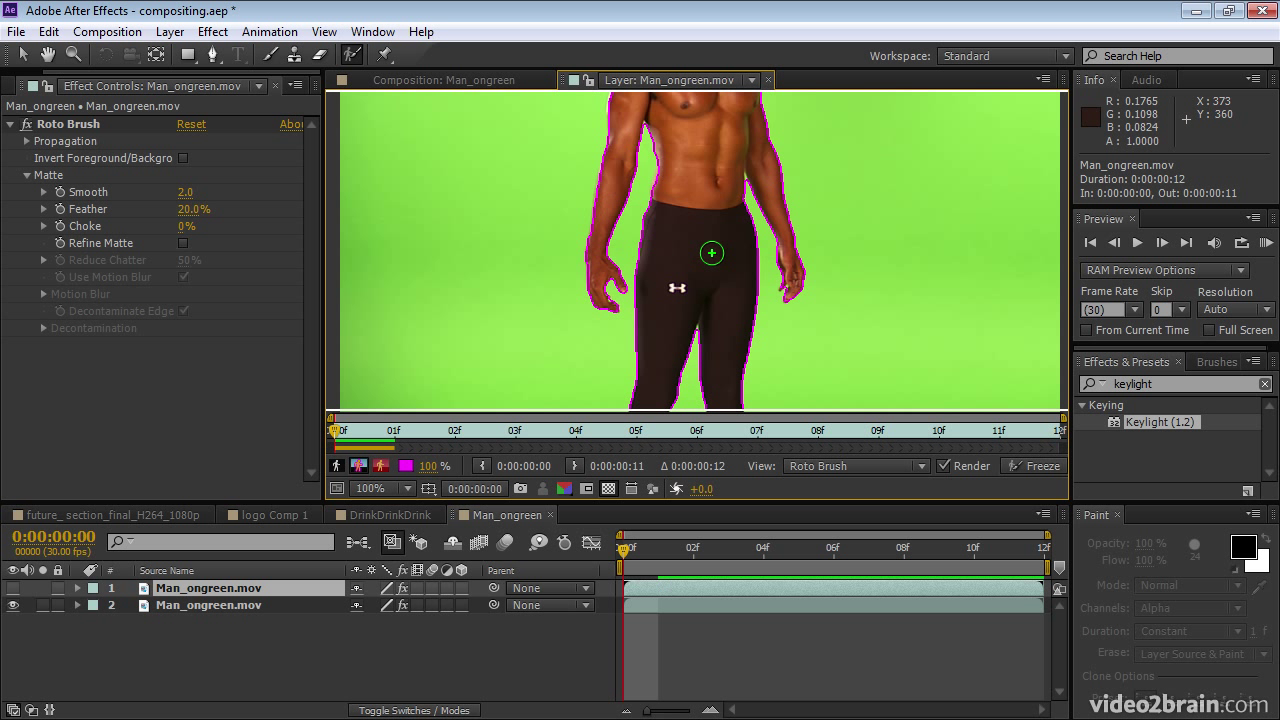
pyautogui.press('`')
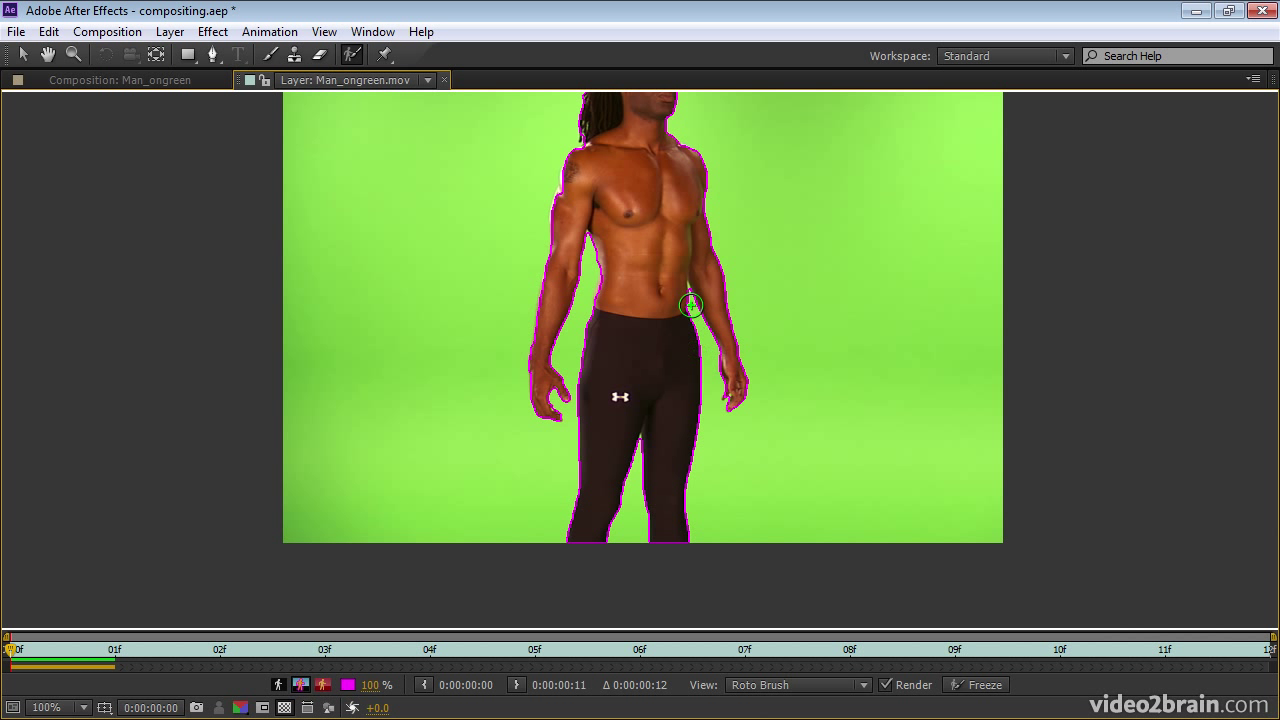
# Advance to frame 2 and paint a foreground Roto Brush stroke at the crotch gap
pyautogui.moveTo(664, 234); pyautogui.dragTo(672, 296)
pyautogui.press('space')
pyautogui.press('pagedown')
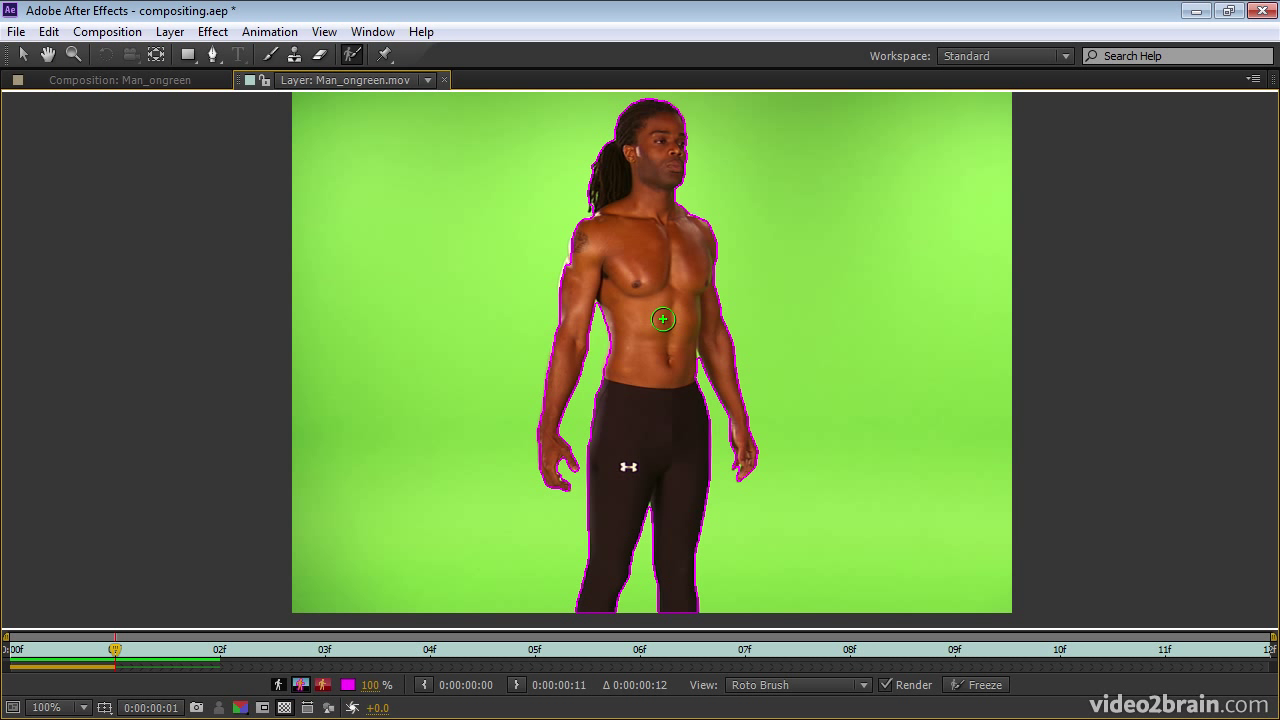
pyautogui.press('pagedown')
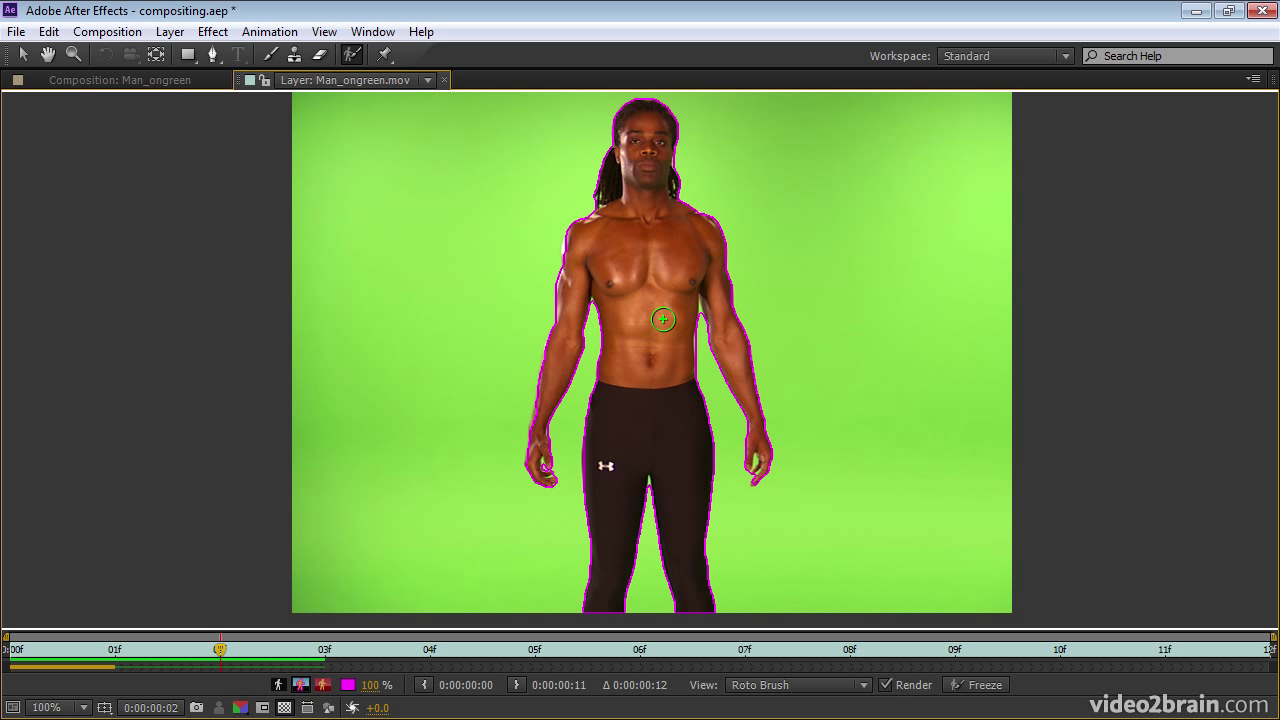
pyautogui.moveTo(650, 478); pyautogui.dragTo(651, 492)
# Zoom in to 800% on the leg gap and shrink the Roto Brush for fine strokes
pyautogui.press('.')
pyautogui.press('h')
pyautogui.moveTo(654, 526); pyautogui.dragTo(683, 317)
pyautogui.press('.')
pyautogui.press('h')
pyautogui.moveTo(702, 440); pyautogui.dragTo(709, 300)
pyautogui.press('.')
pyautogui.press('h')
pyautogui.moveTo(791, 386); pyautogui.dragTo(794, 362)
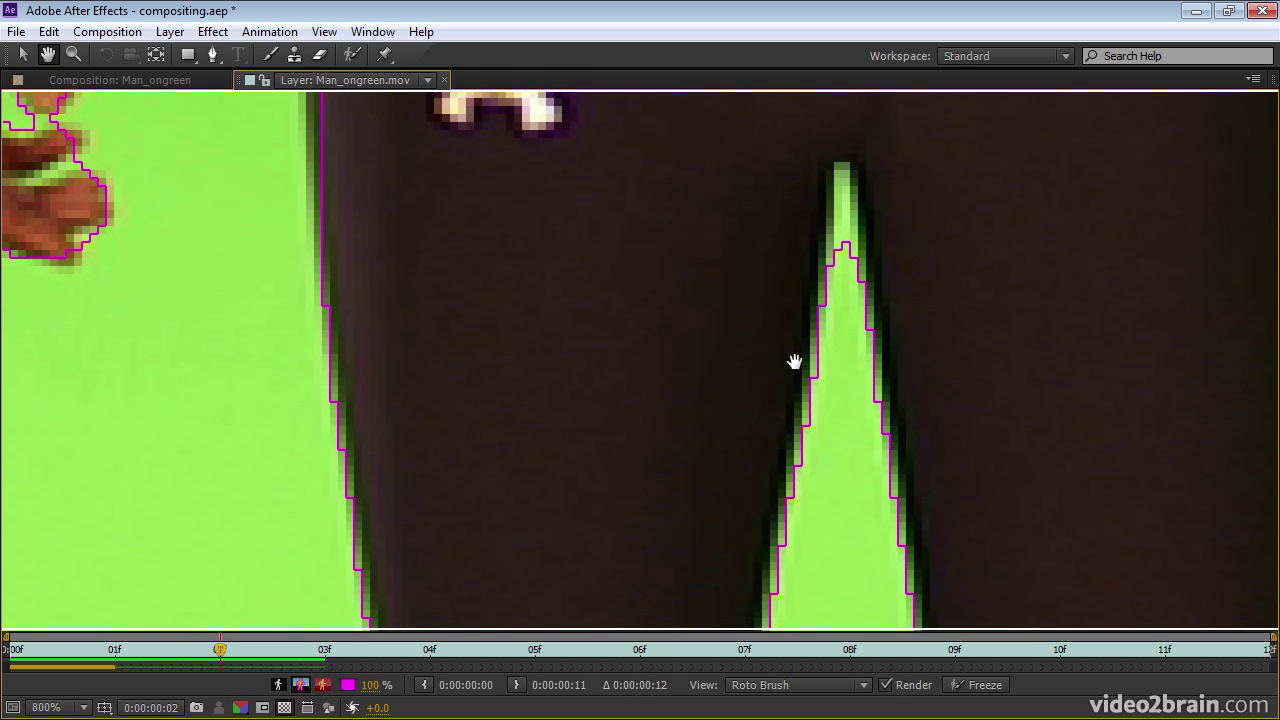
pyautogui.hotkey('alt', 'w')
pyautogui.moveTo(856, 254)
pyautogui.keyDown('ctrl'); pyautogui.mouseDown()
pyautogui.moveTo(682, 254)
pyautogui.moveTo(700, 277)
pyautogui.mouseUp(); pyautogui.keyUp('ctrl')
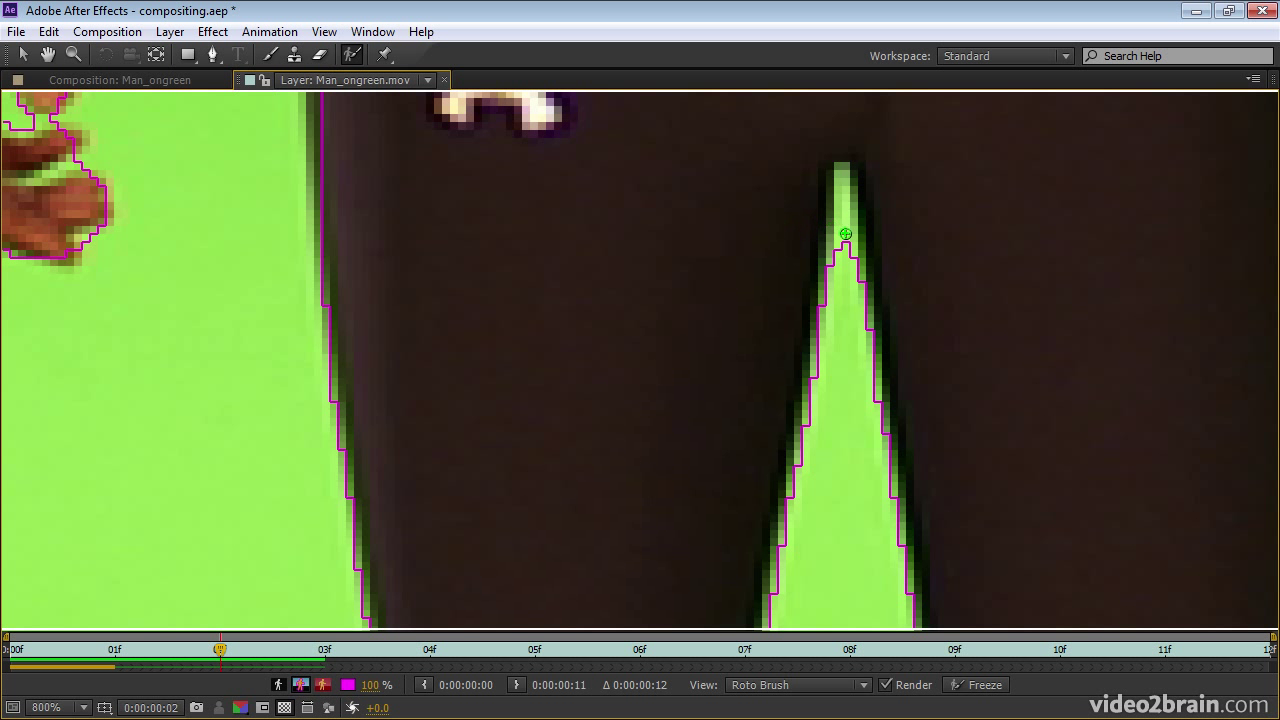
# Alt-paint subtract strokes down the green tip between the legs
pyautogui.press('alt')
pyautogui.moveTo(842, 203); pyautogui.dragTo(843, 291)
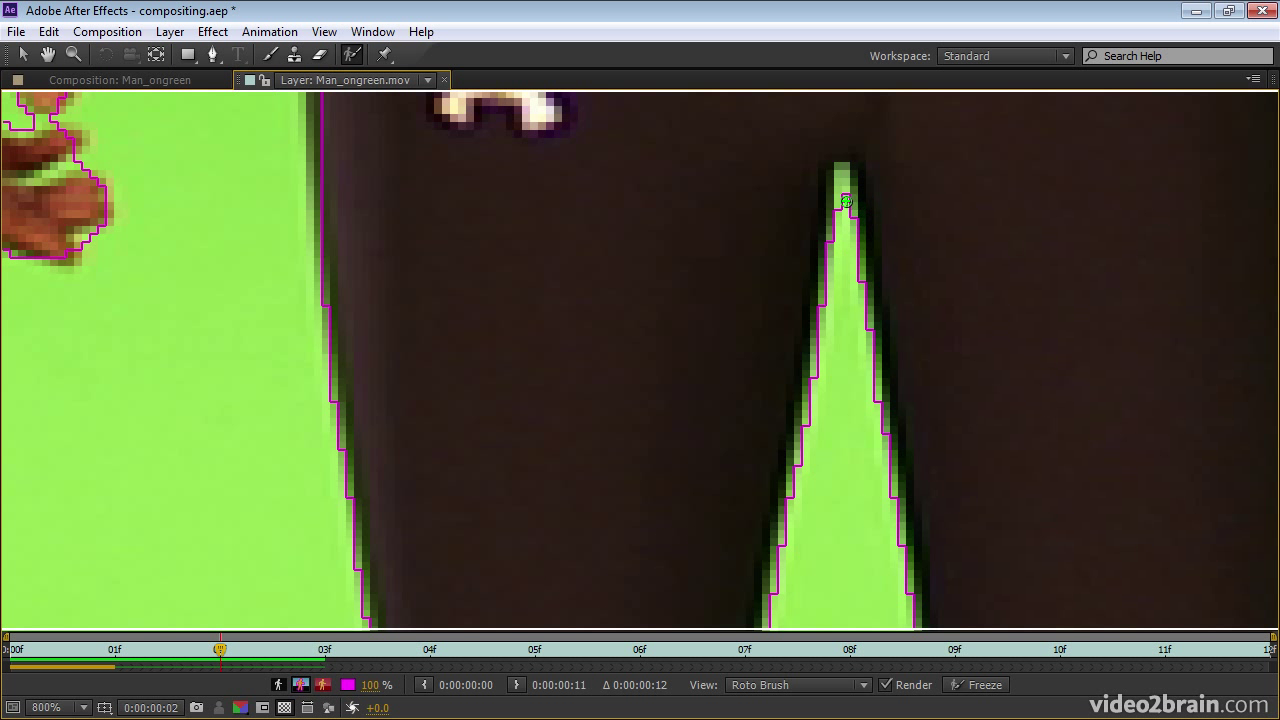
pyautogui.moveTo(844, 187); pyautogui.dragTo(846, 220)
pyautogui.moveTo(841, 172); pyautogui.dragTo(845, 222)
pyautogui.press(',')
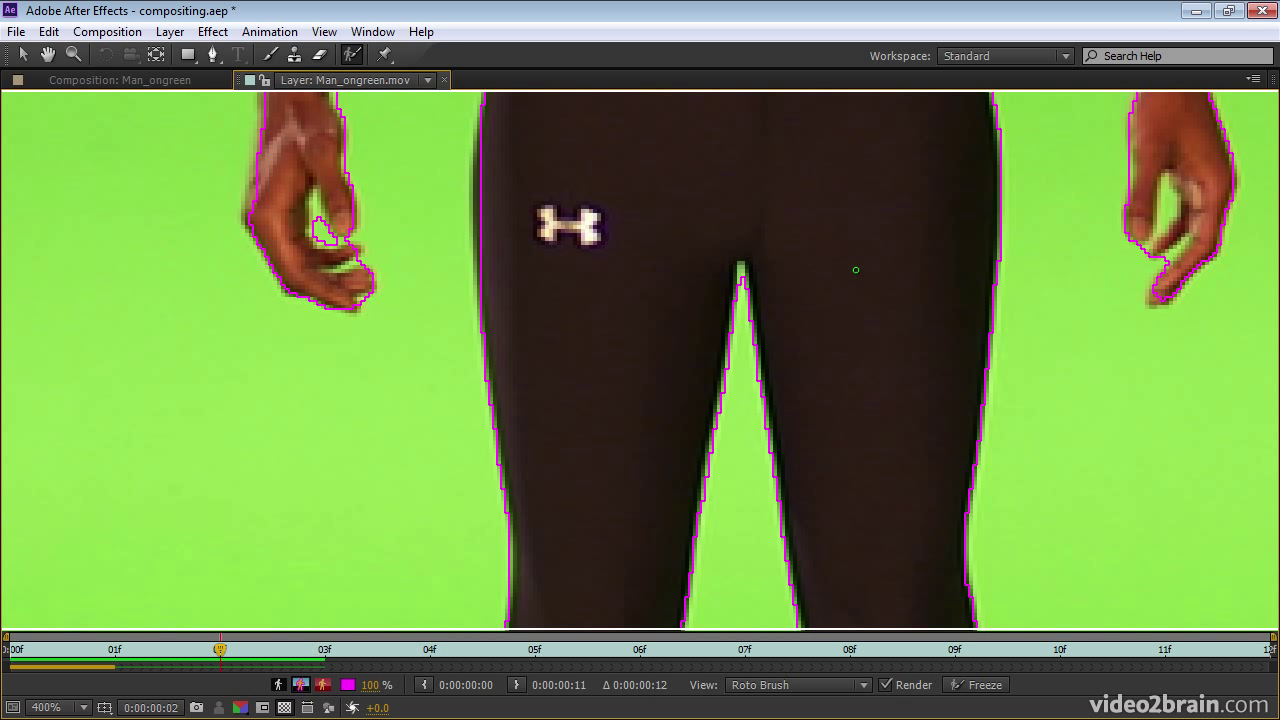
# Zoom out, step to frame 3, add the left hand with a foreground stroke, then advance to frame 4
pyautogui.press(',')
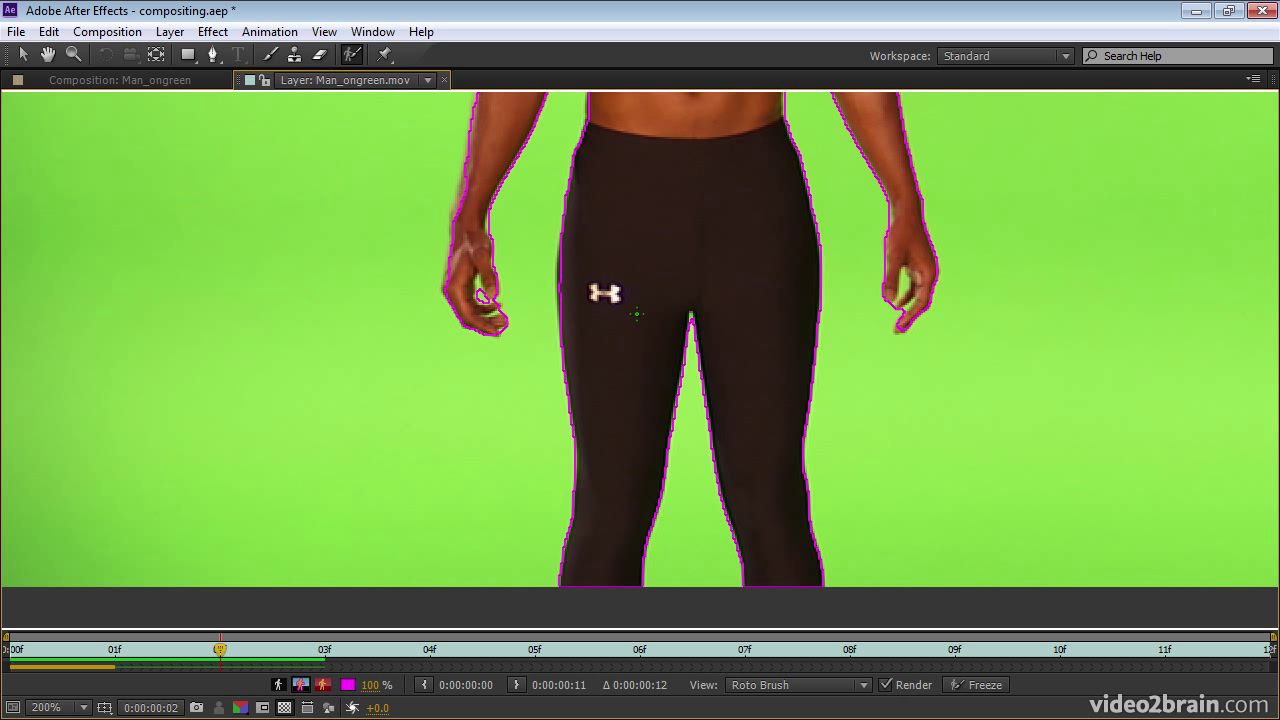
pyautogui.press(',')
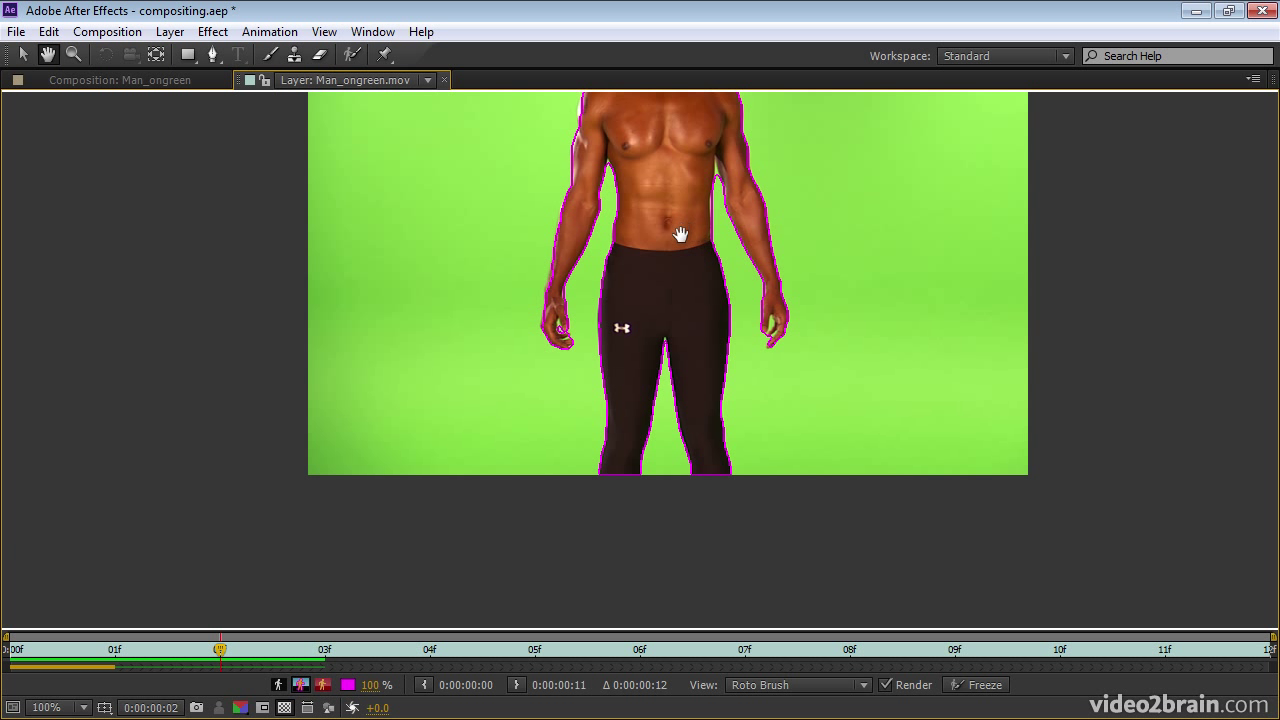
pyautogui.moveTo(634, 229); pyautogui.dragTo(634, 343)
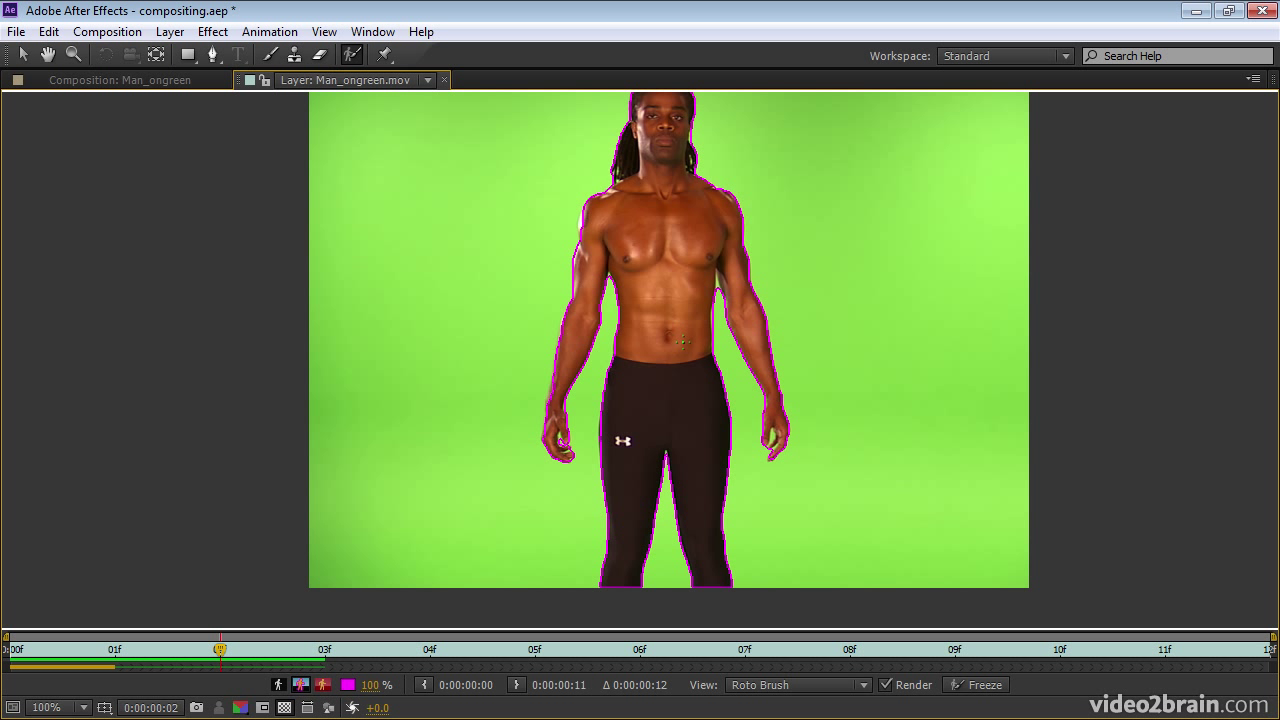
pyautogui.press('pagedown')
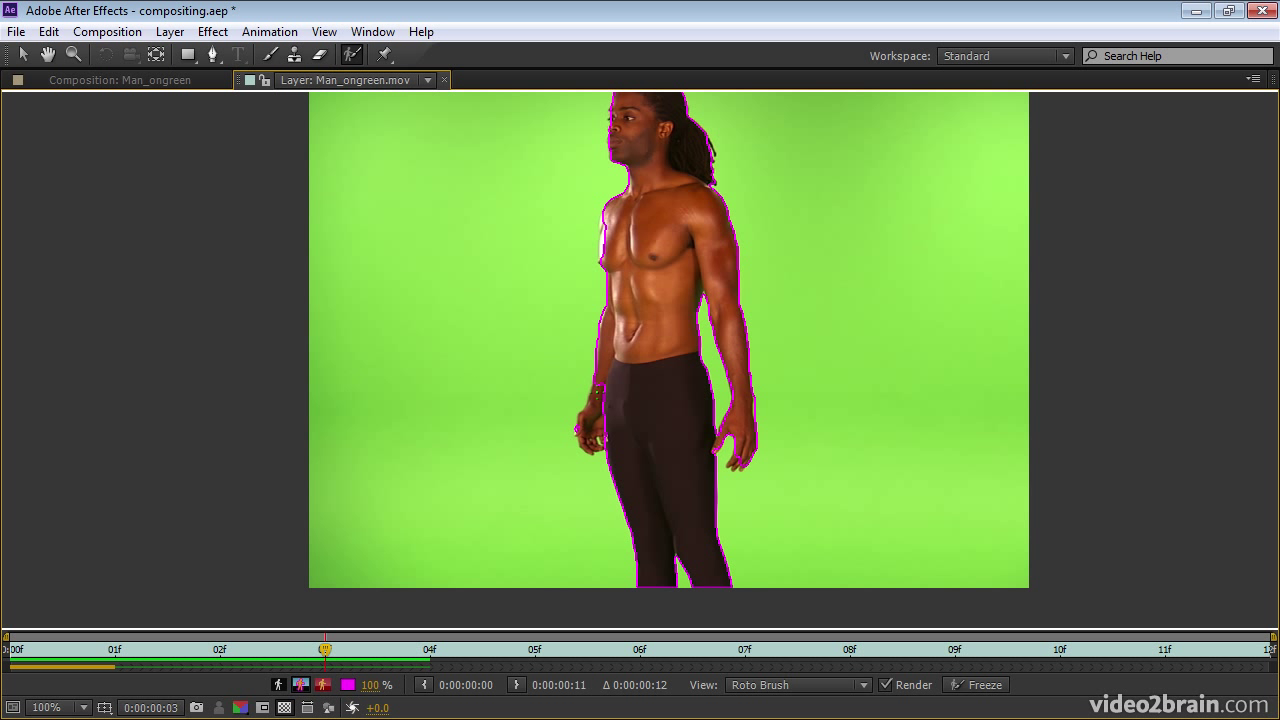
pyautogui.moveTo(591, 420); pyautogui.dragTo(598, 412)
pyautogui.press('pagedown')
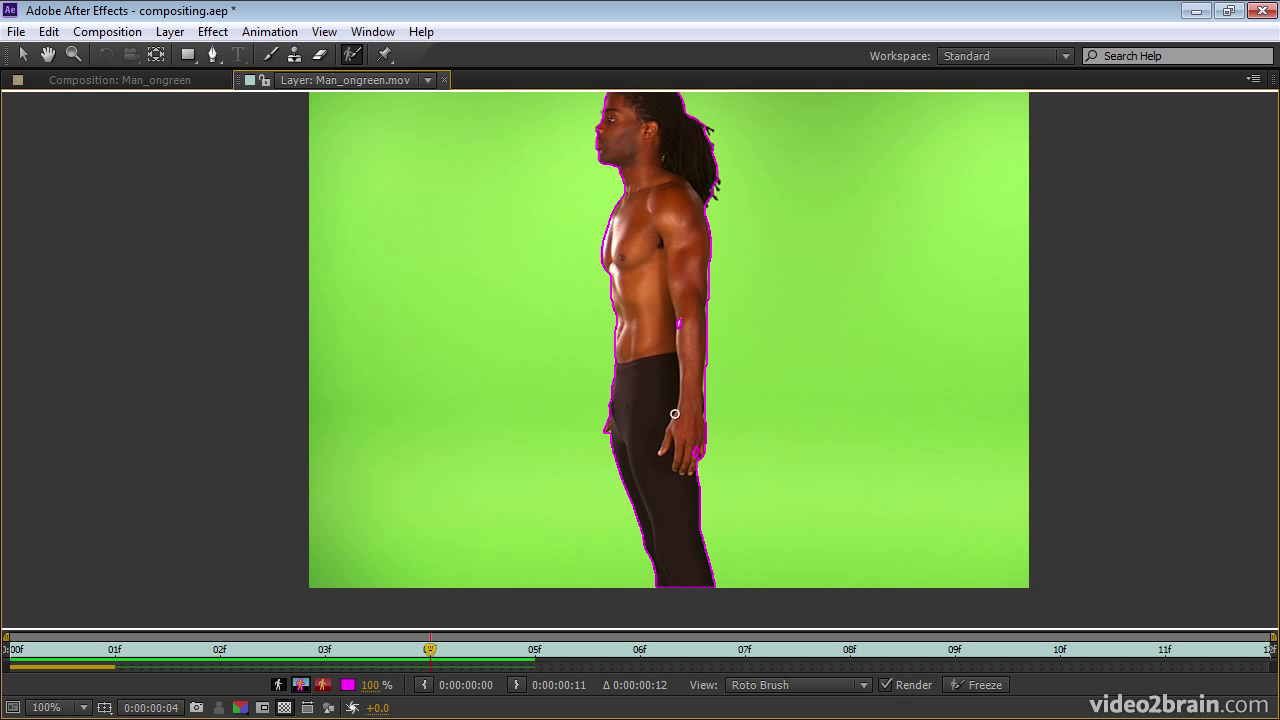
# Paint the hand into the foreground and step ahead to frame 6
pyautogui.click(686, 451)
pyautogui.moveTo(686, 451); pyautogui.dragTo(665, 426)
pyautogui.press('pagedown')
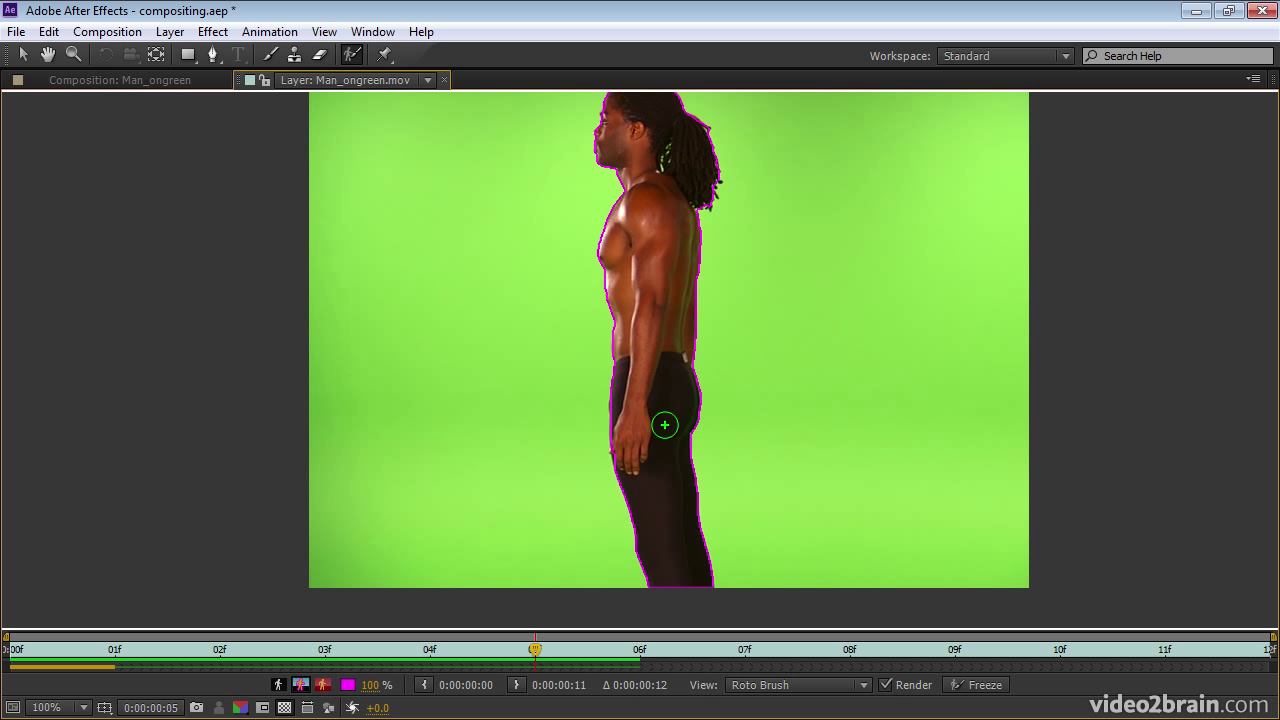
pyautogui.press('pagedown')
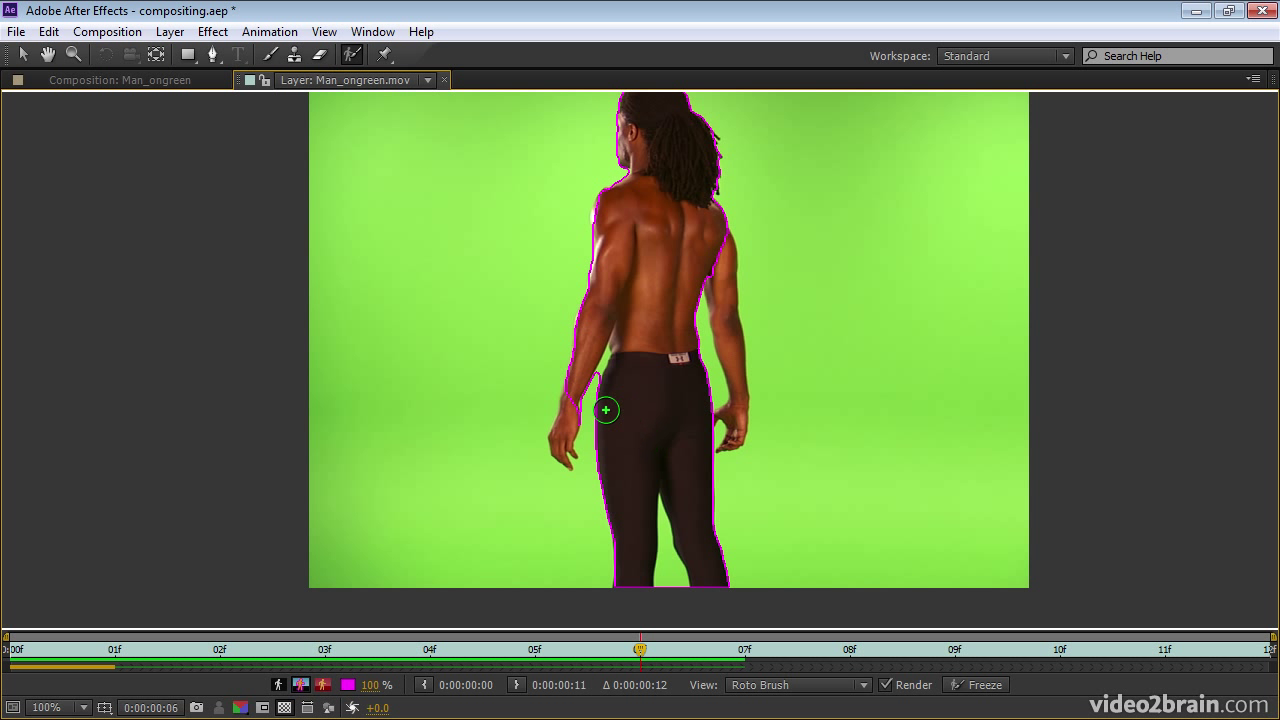
# On frame 6, add the left hand and upper arm, and subtract the waist edges and leg gap
pyautogui.click(566, 419)
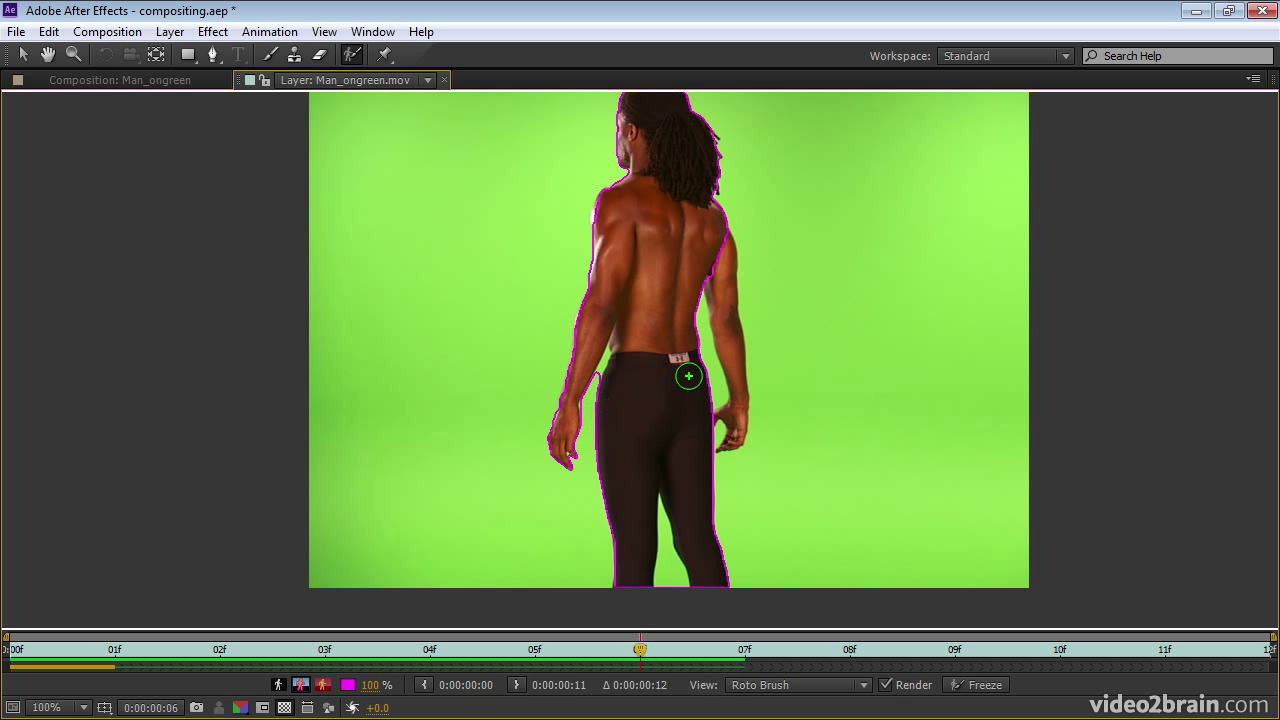
pyautogui.moveTo(724, 262); pyautogui.dragTo(726, 340)
pyautogui.moveTo(724, 256); pyautogui.dragTo(720, 264)
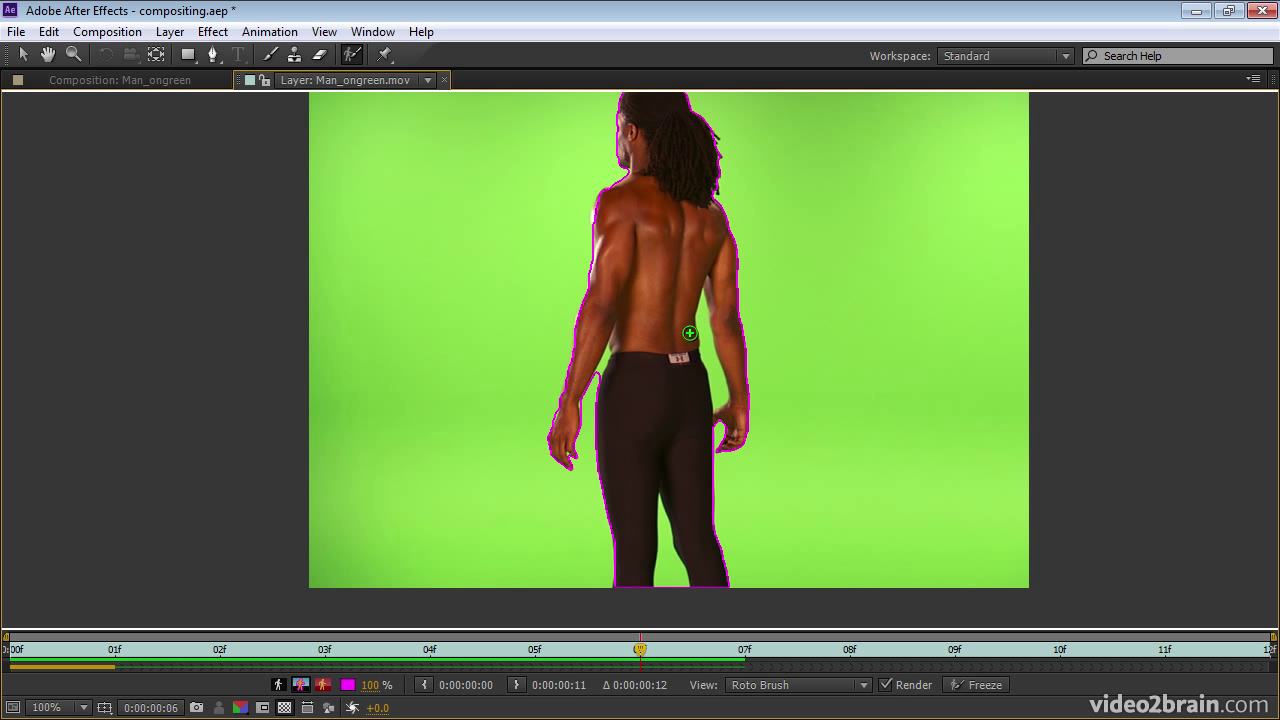
pyautogui.keyDown('alt'); pyautogui.click(710, 358); pyautogui.keyUp('alt')
pyautogui.keyDown('alt'); pyautogui.click(600, 372); pyautogui.keyUp('alt')
pyautogui.moveTo(665, 557); pyautogui.dragTo(668, 578)
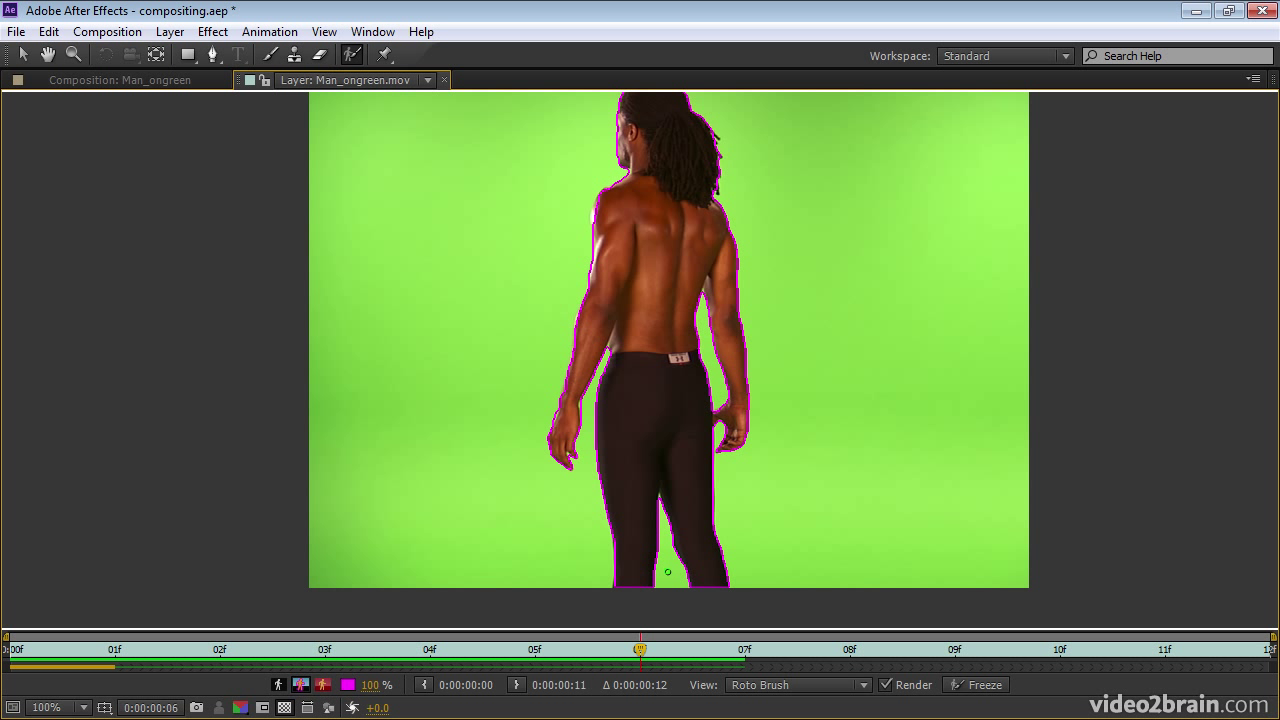
# Step through frames 7–11, subtracting extra waist background and adding the lower back
pyautogui.press('pagedown')
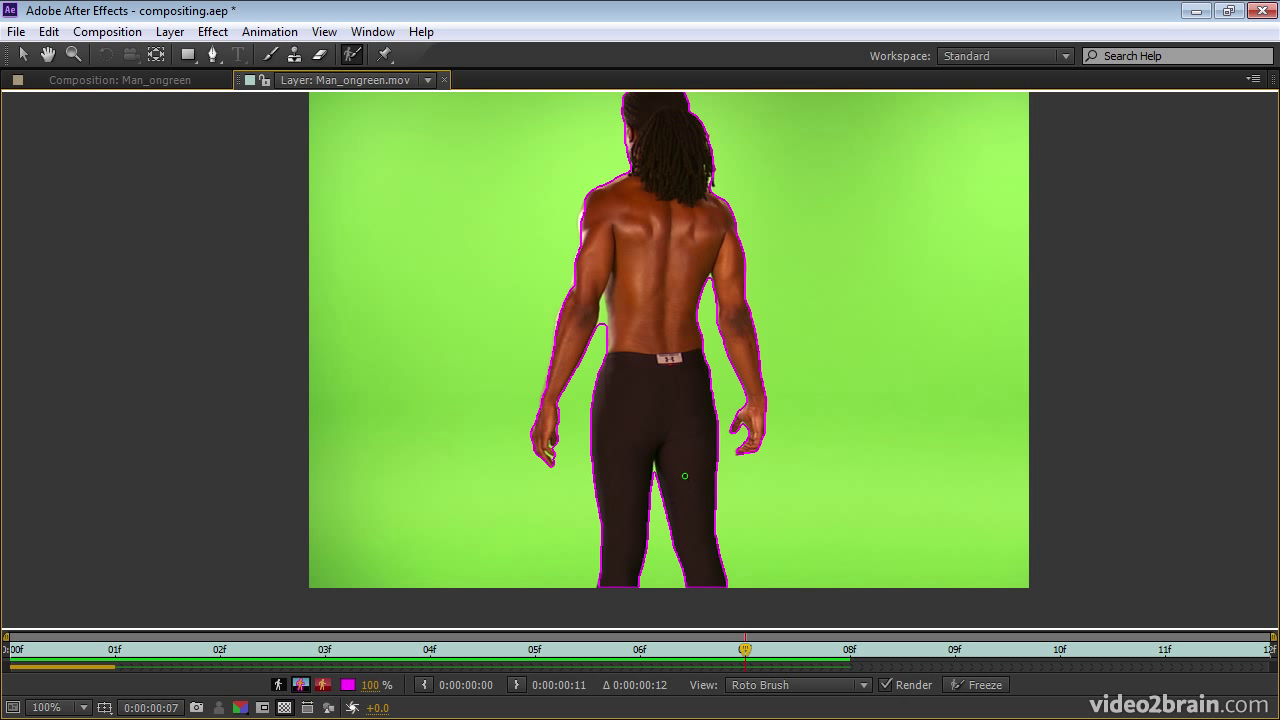
pyautogui.press('pagedown')
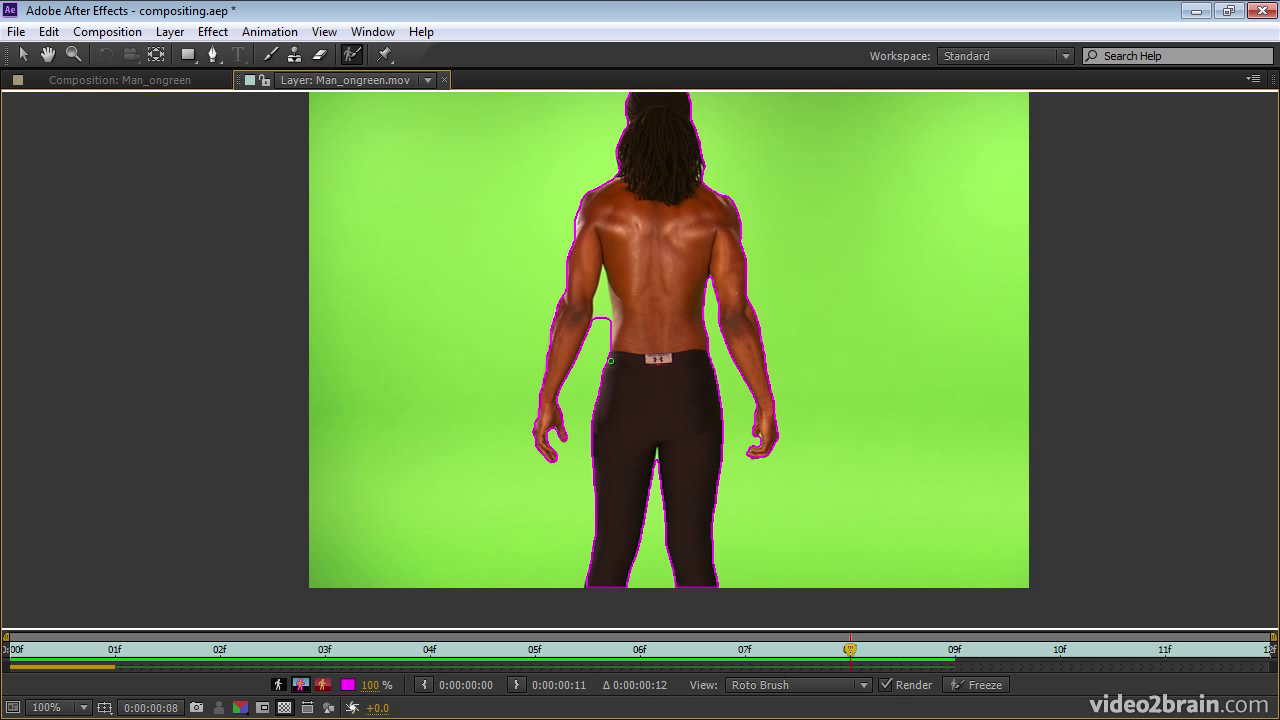
pyautogui.press('pageup')
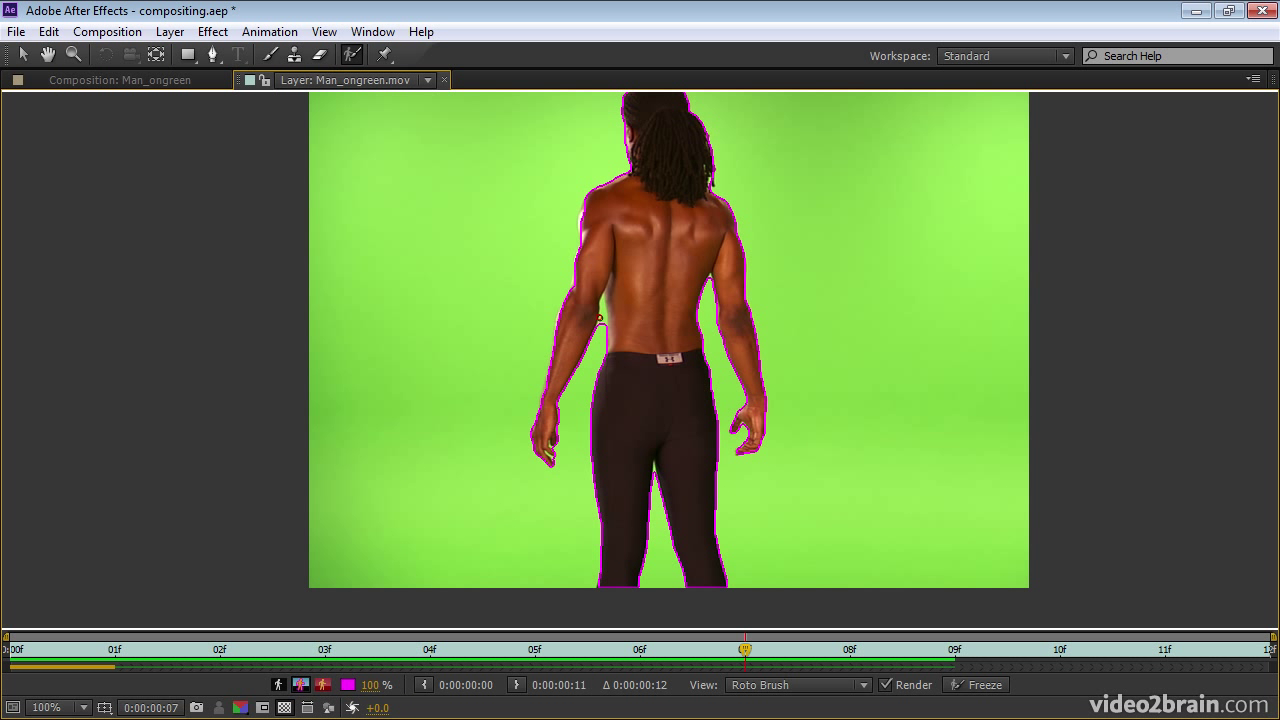
pyautogui.moveTo(603, 330); pyautogui.dragTo(601, 354)
pyautogui.press('pagedown')
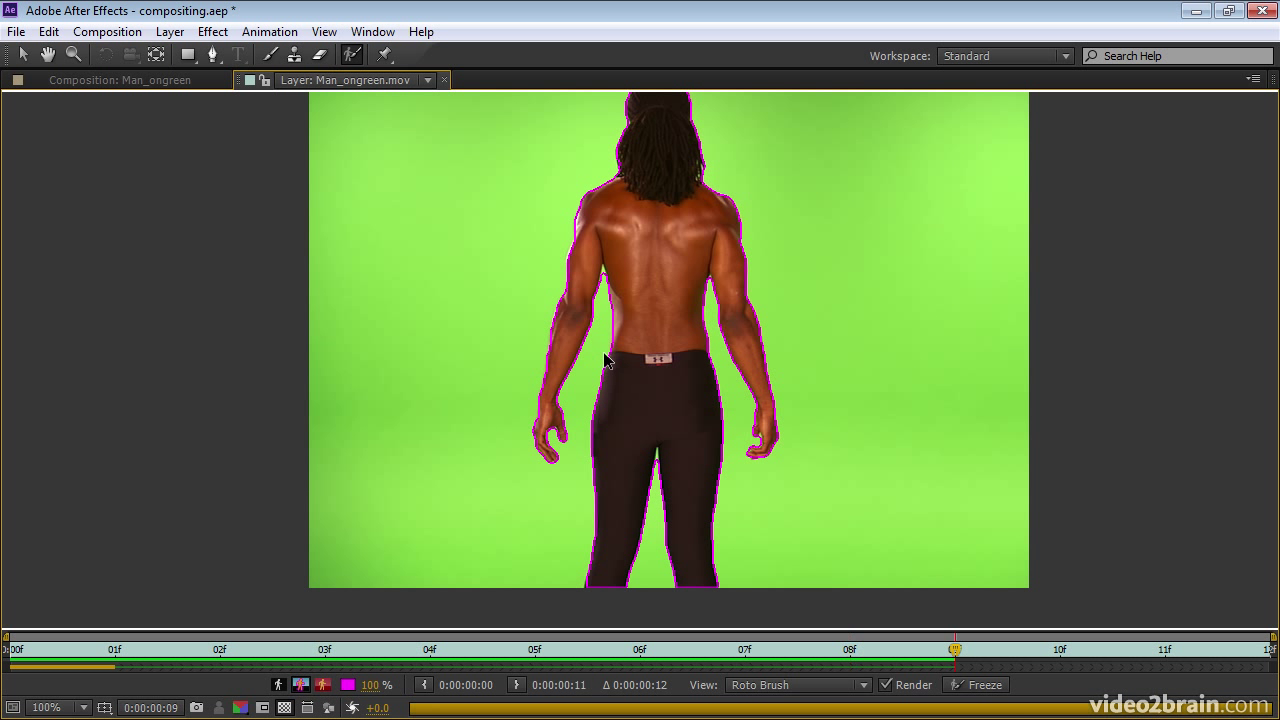
pyautogui.press('pagedown')
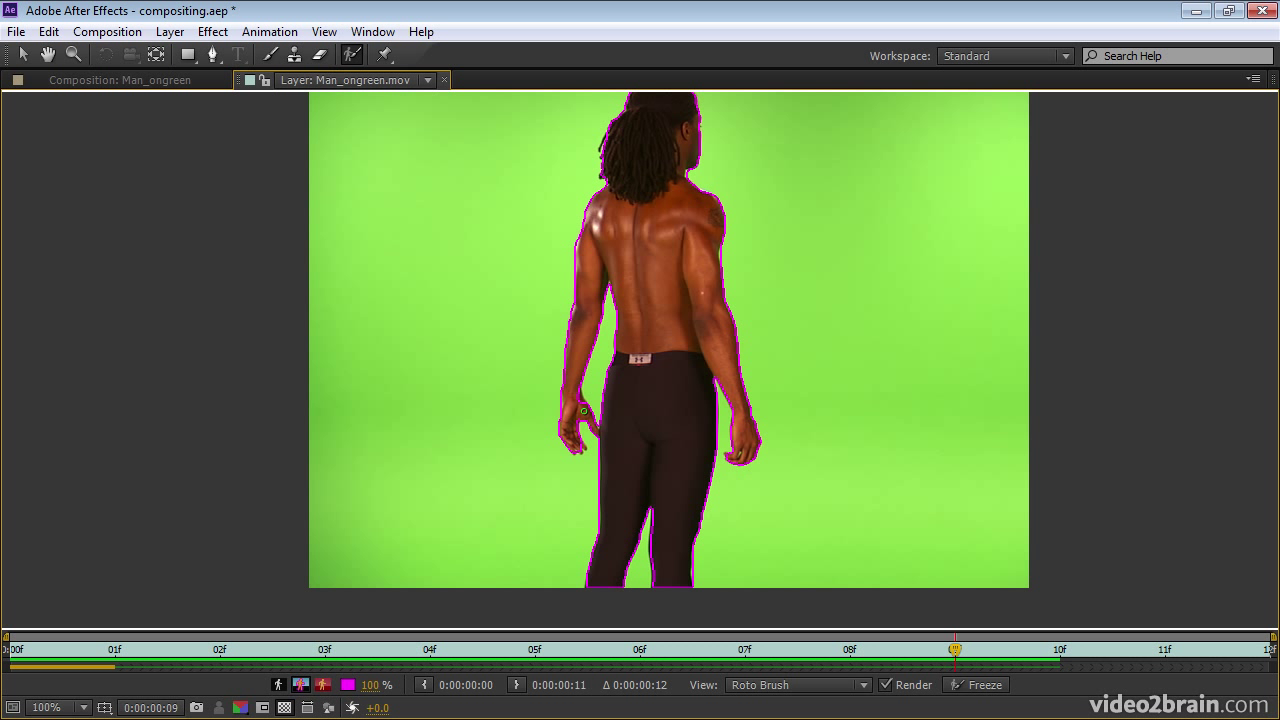
pyautogui.press('pagedown')
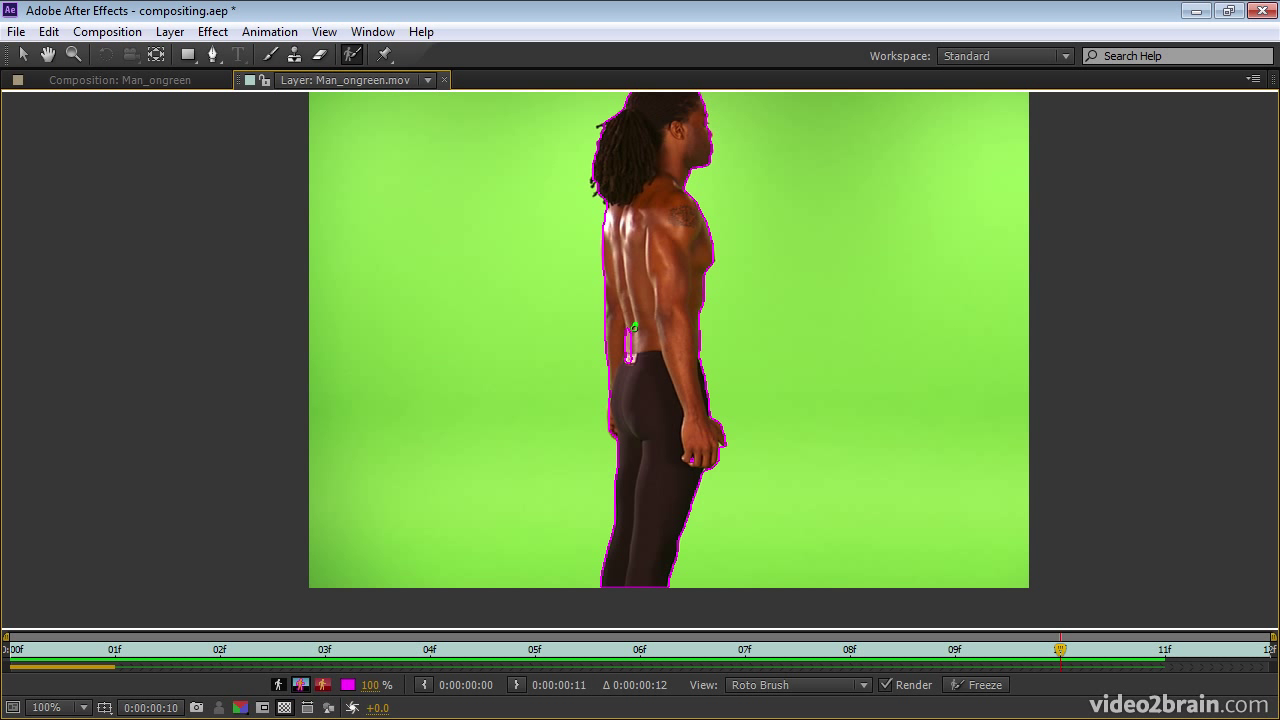
pyautogui.moveTo(630, 337); pyautogui.dragTo(628, 385)
pyautogui.press('pagedown')
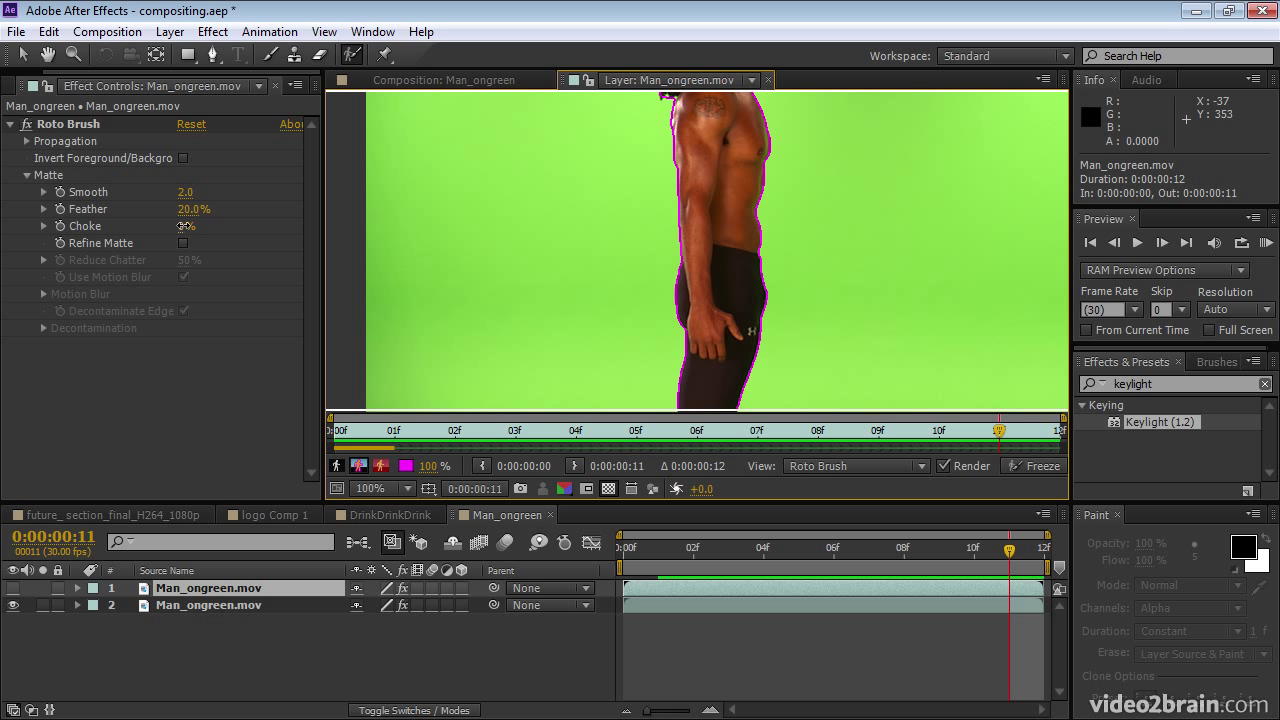
# Scrub the Roto Brush Matte Choke value up to 100% in Effect Controls
pyautogui.moveTo(184, 226); pyautogui.dragTo(294, 216)
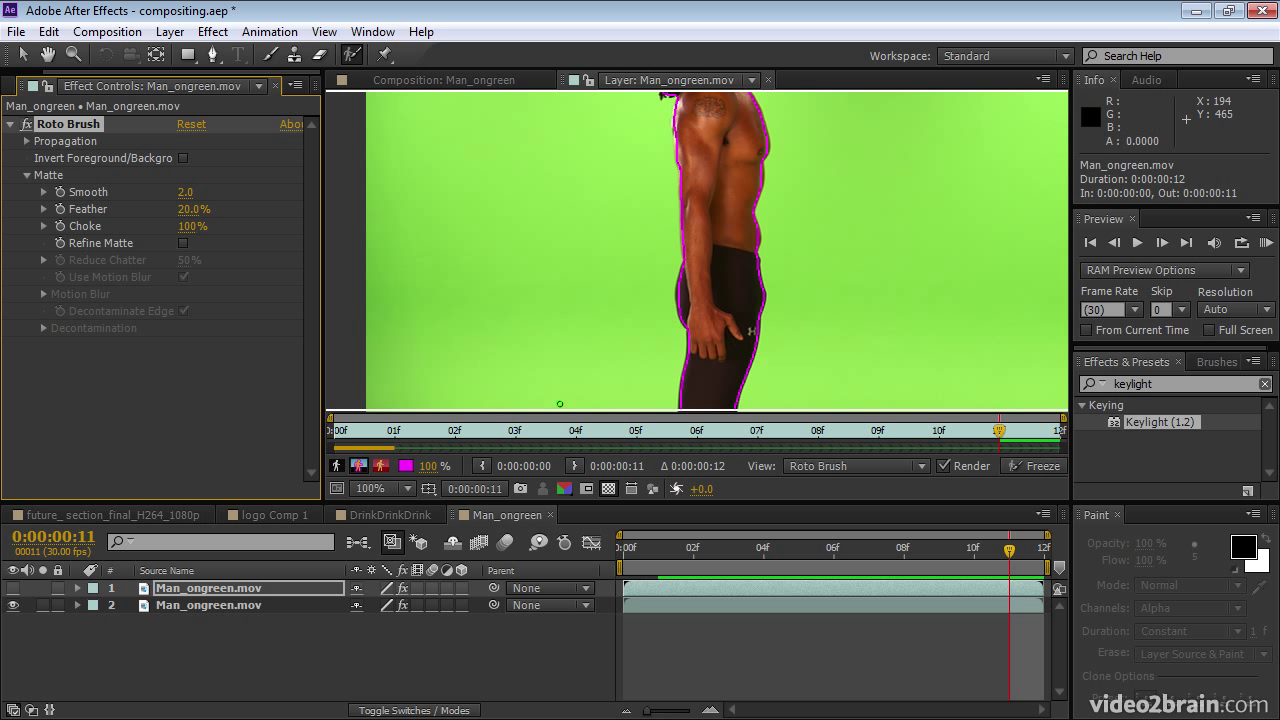
# In the Composition viewer, set Keylight's View to Final Result
pyautogui.click(406, 81)
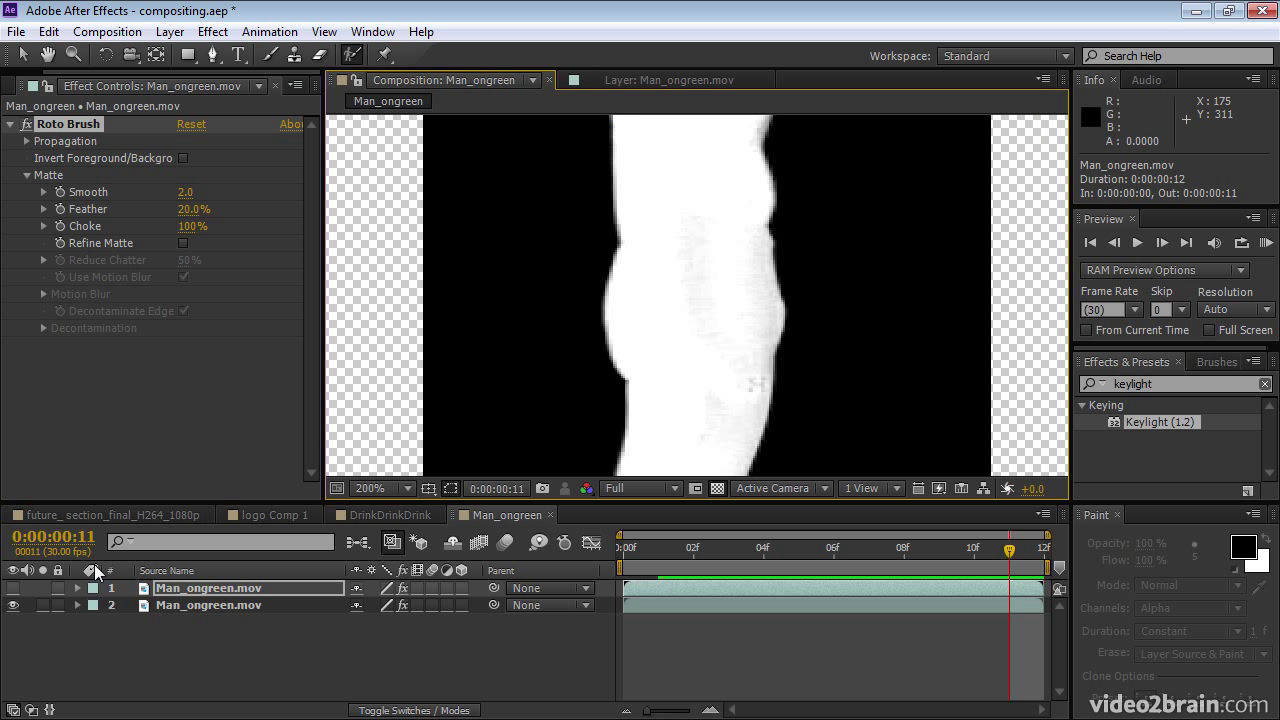
pyautogui.click(203, 608)
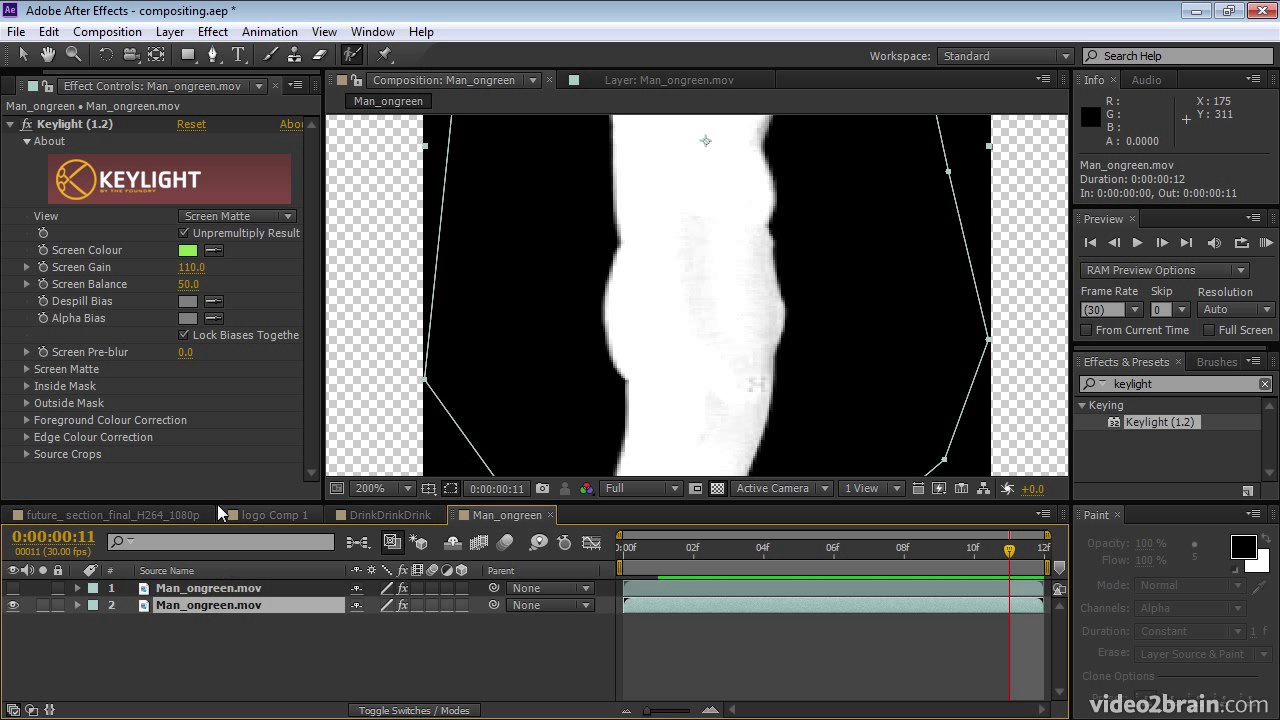
pyautogui.click(212, 218)
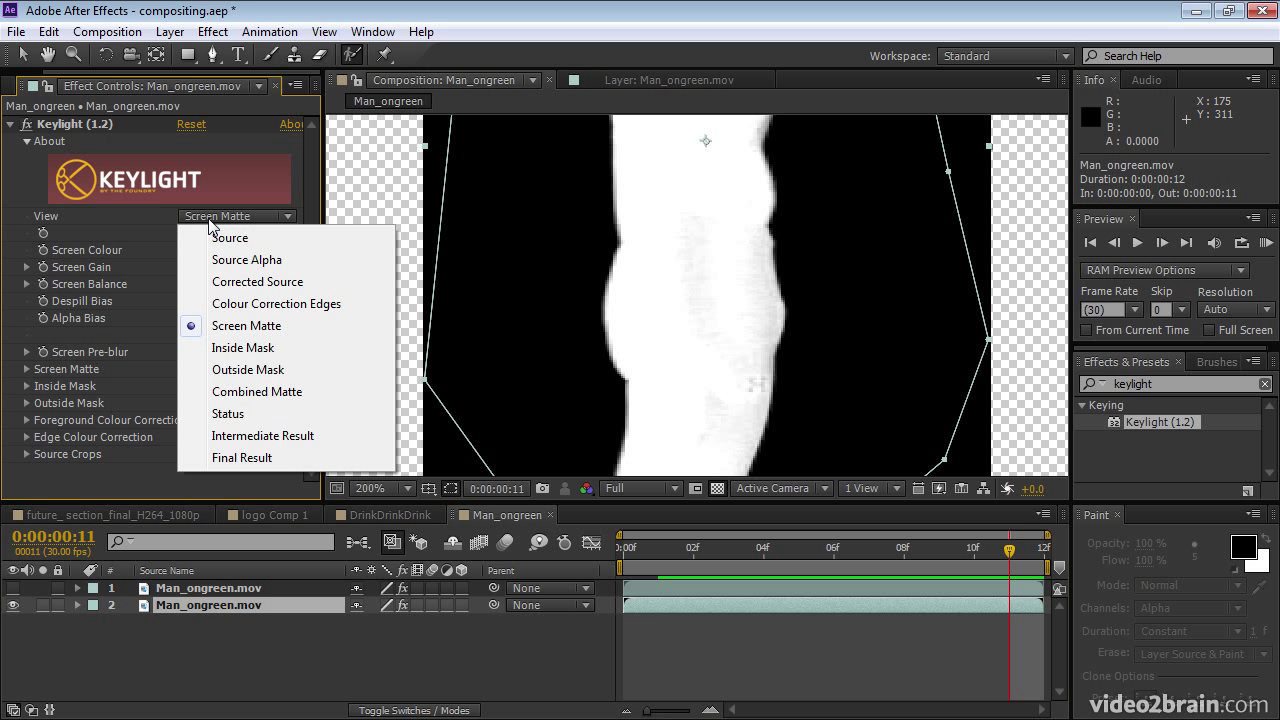
pyautogui.click(222, 458)
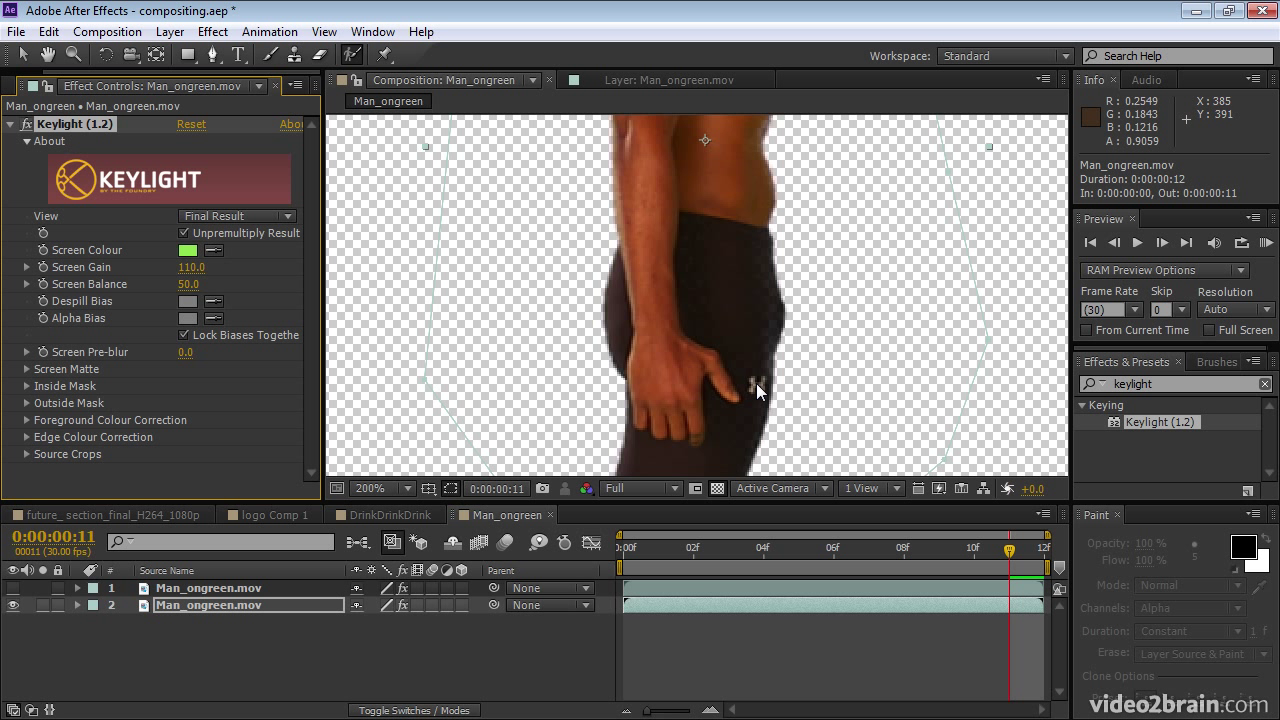
# Make the roto holdout layer 1 visible and pan to the man's head
pyautogui.click(11, 588)
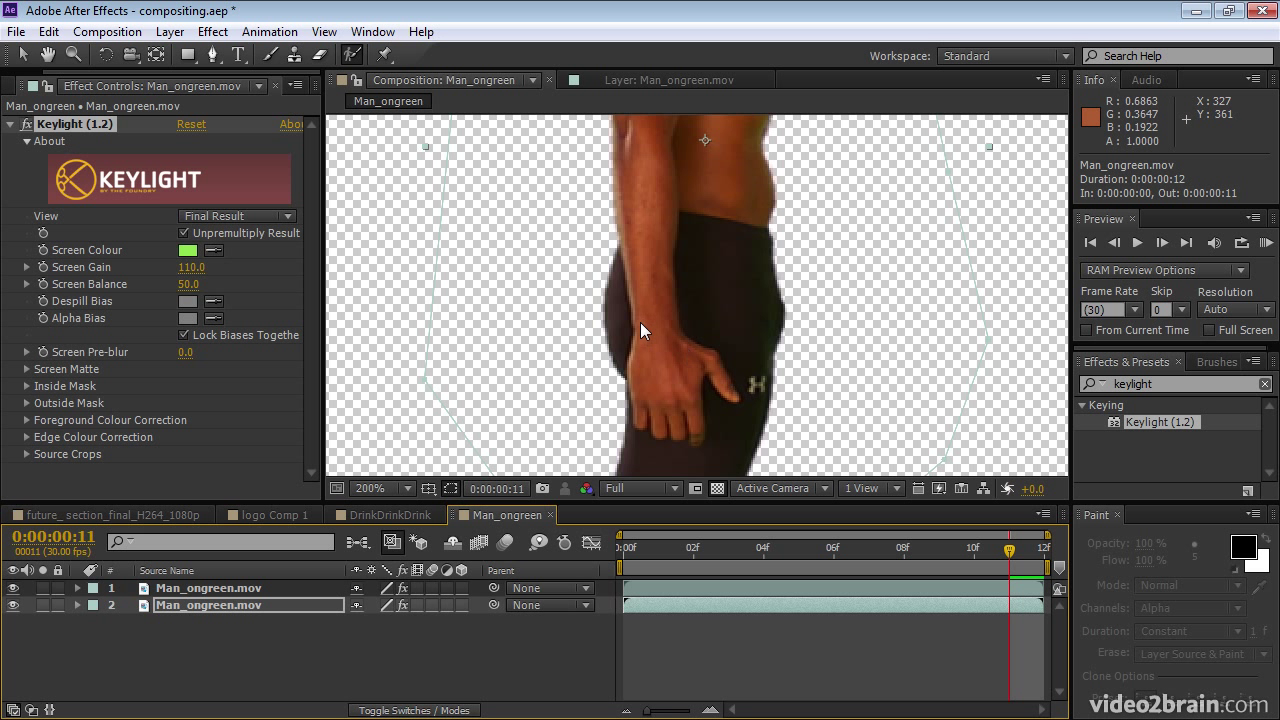
pyautogui.scroll(-1, 692, 296)
pyautogui.scroll(-1, 692, 296)
pyautogui.scroll(1, 692, 296)
pyautogui.press('space')
pyautogui.moveTo(694, 286); pyautogui.dragTo(712, 415)
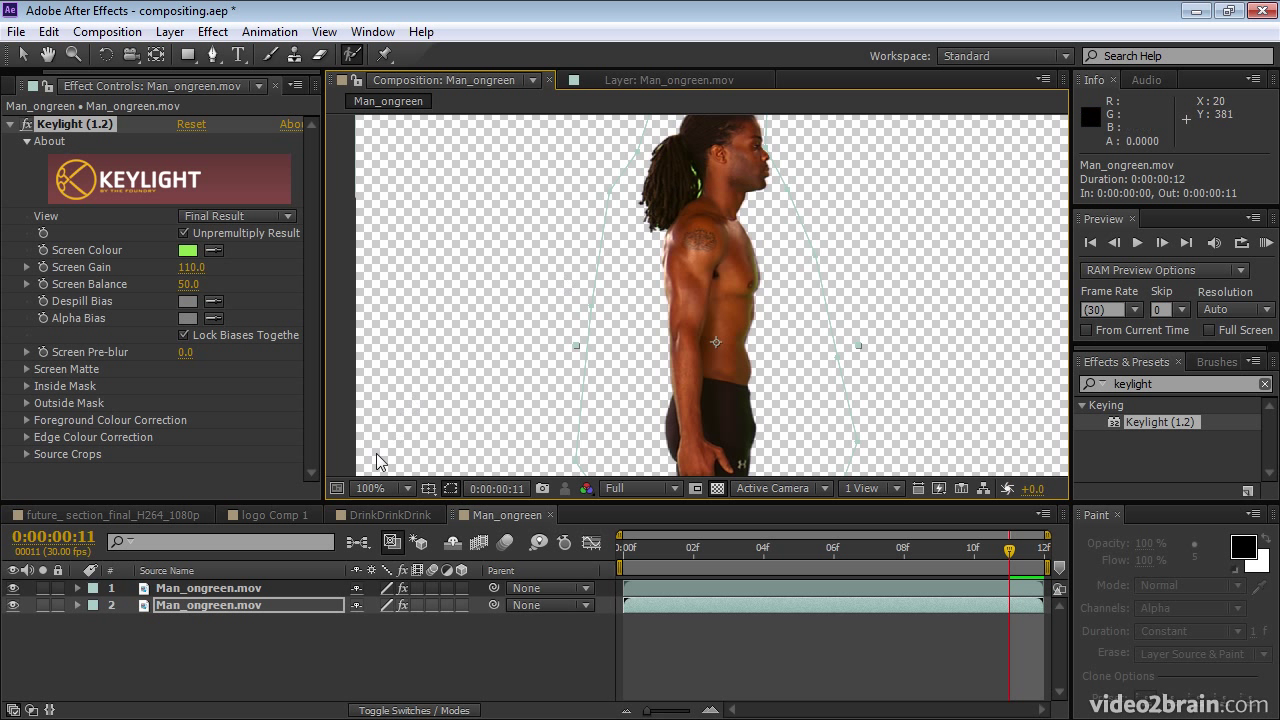
# Open the top Man_ongreen.mov layer in the Layer panel and draw a rectangle mask around the head
pyautogui.click(652, 588)
pyautogui.doubleClick(652, 587)
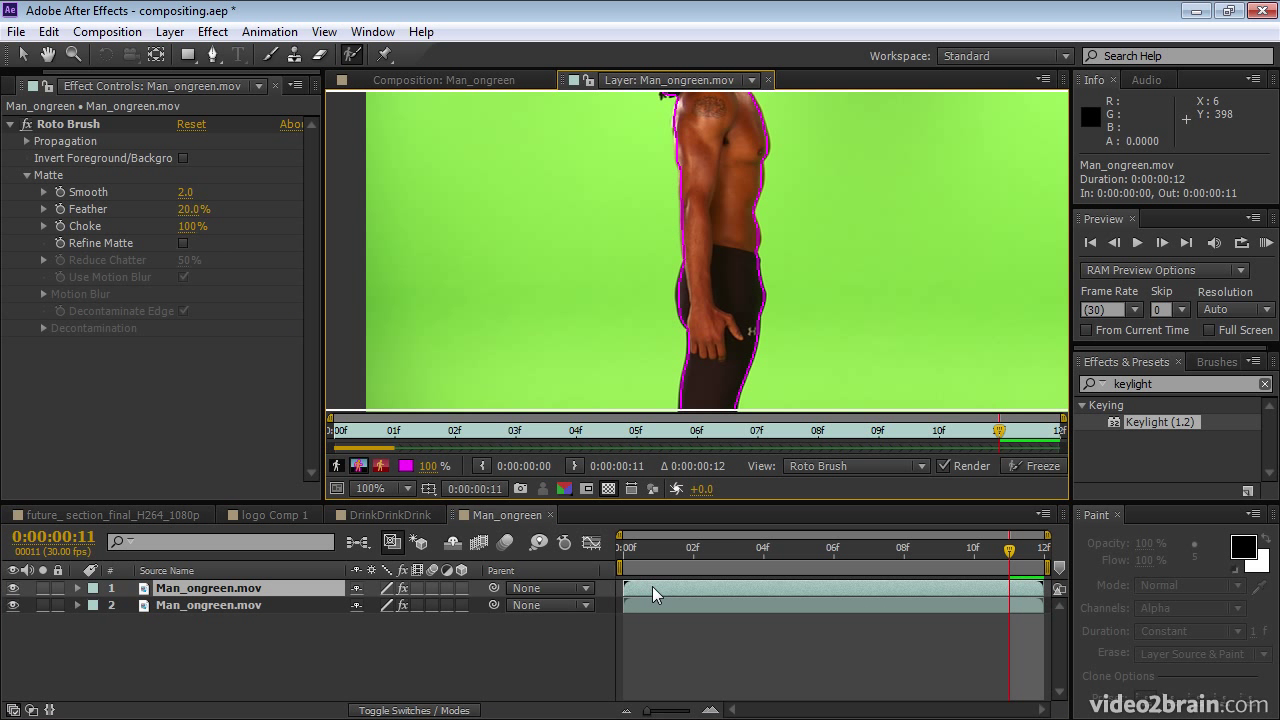
pyautogui.press('h')
pyautogui.moveTo(802, 205); pyautogui.dragTo(792, 410)
pyautogui.hotkey('alt', 'w')
pyautogui.click(188, 55)
pyautogui.moveTo(540, 157); pyautogui.dragTo(868, 316)
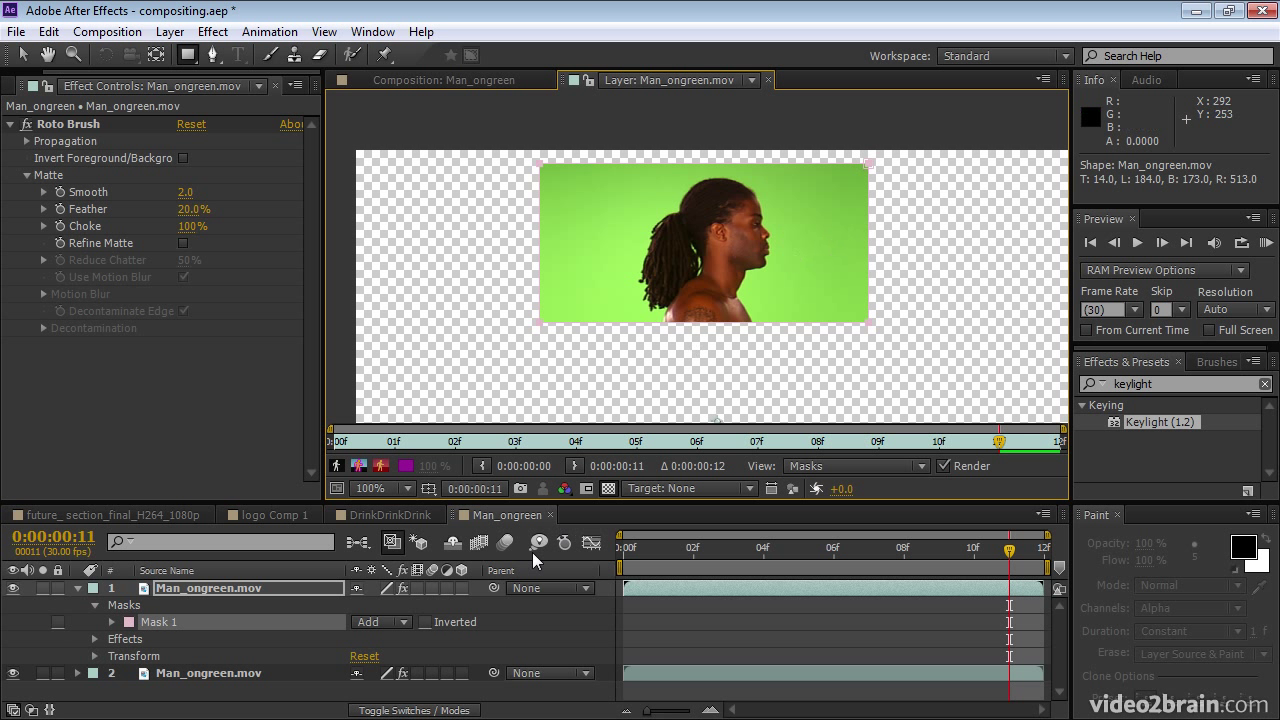
# Set Mask 1 to Subtract and view the composite with mask outlines hidden
pyautogui.click(405, 624)
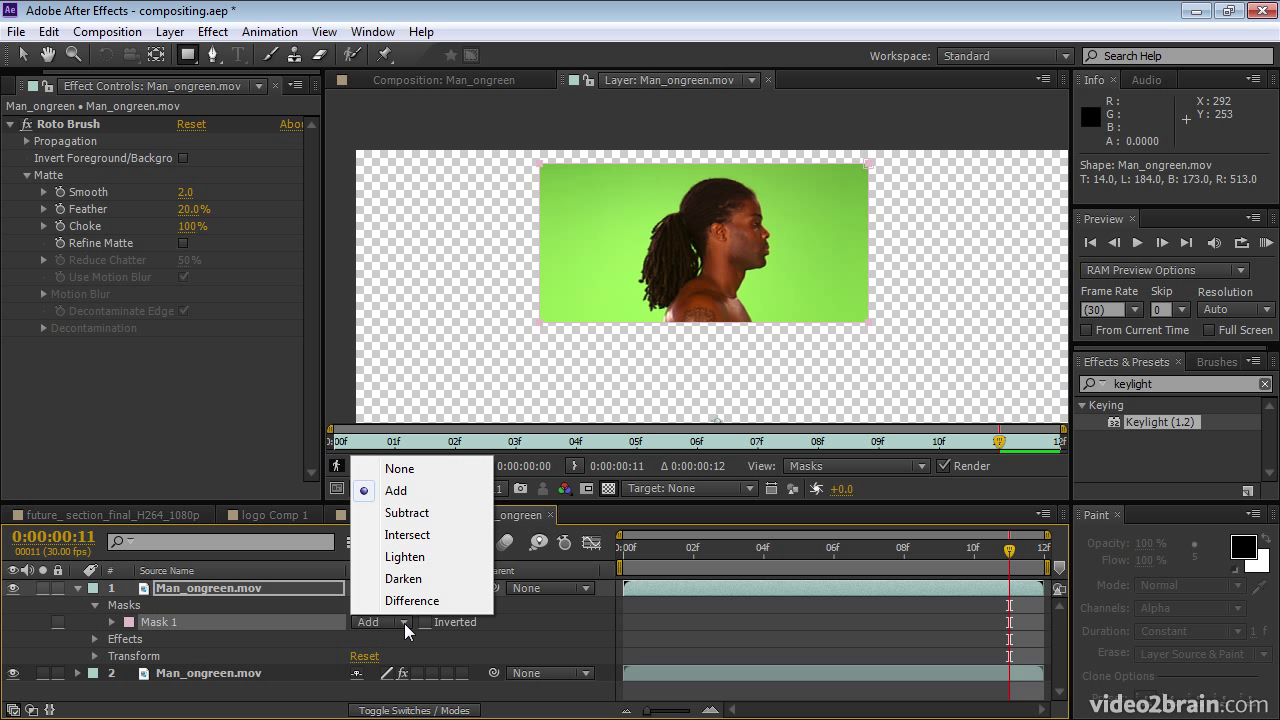
pyautogui.click(400, 513)
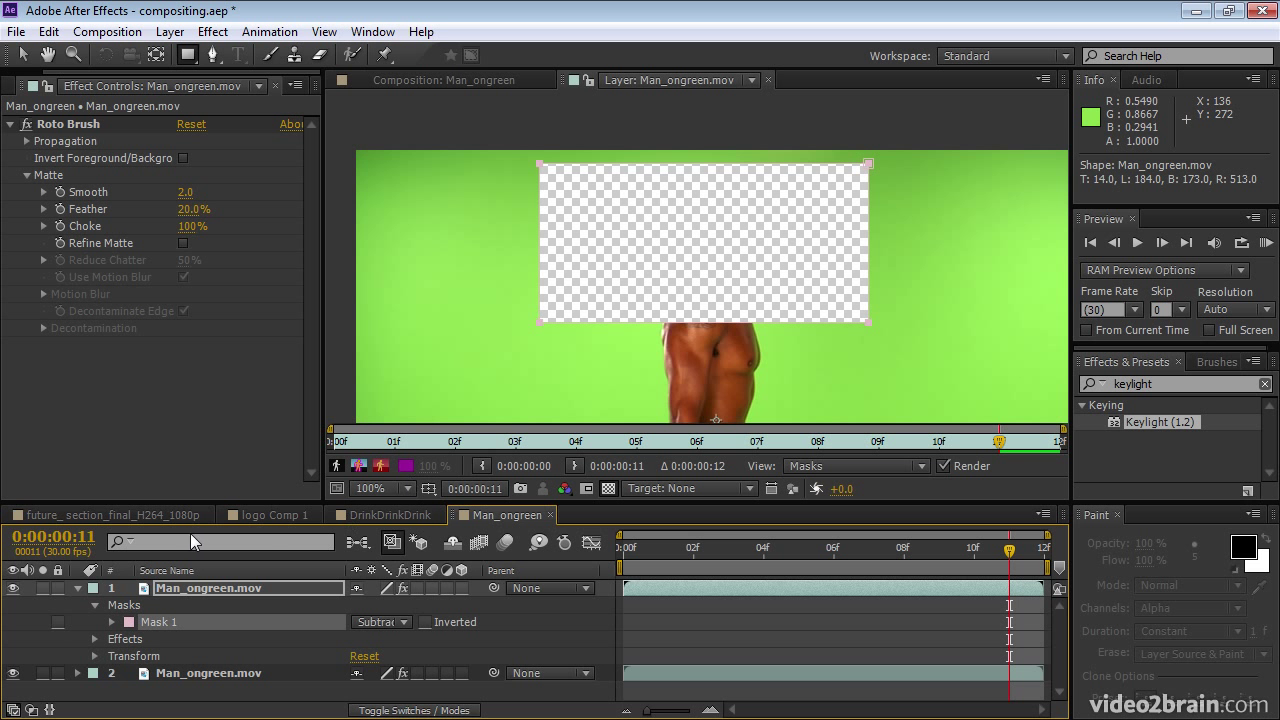
pyautogui.click(447, 80)
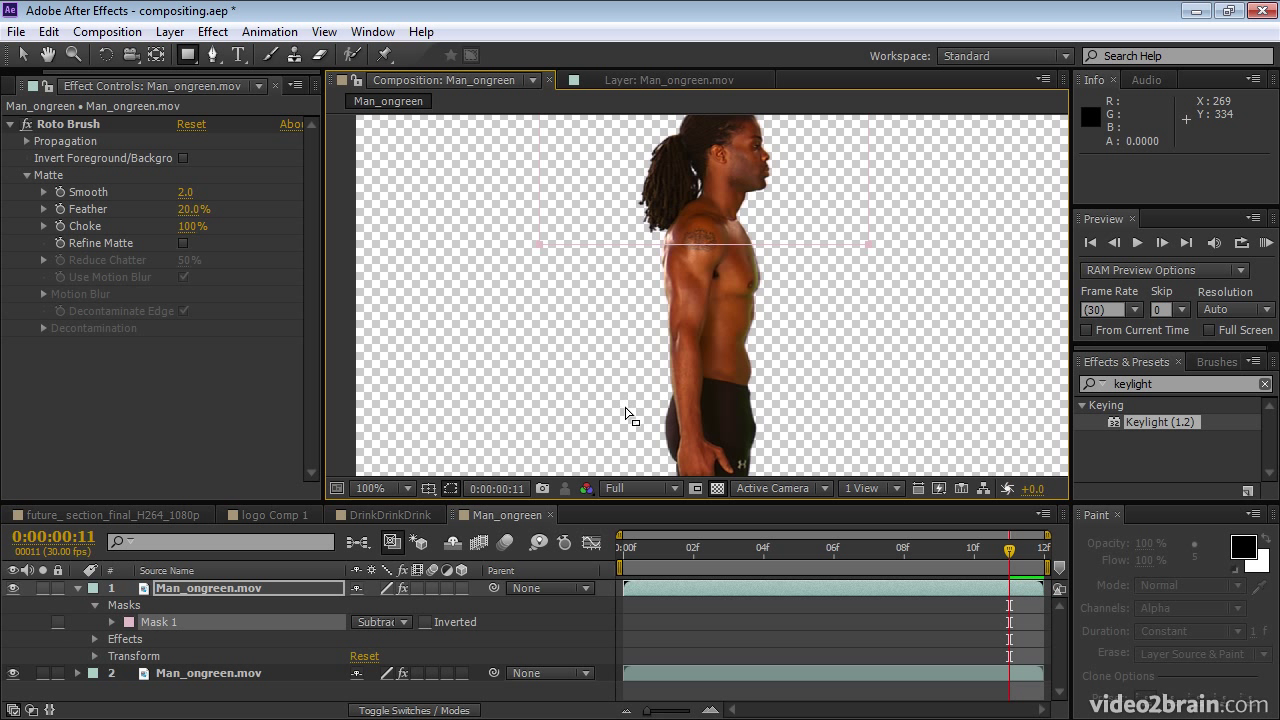
pyautogui.click(450, 488)
# Step back to frame 2 and pan to inspect the edges around the man's hands
pyautogui.press('pageup')
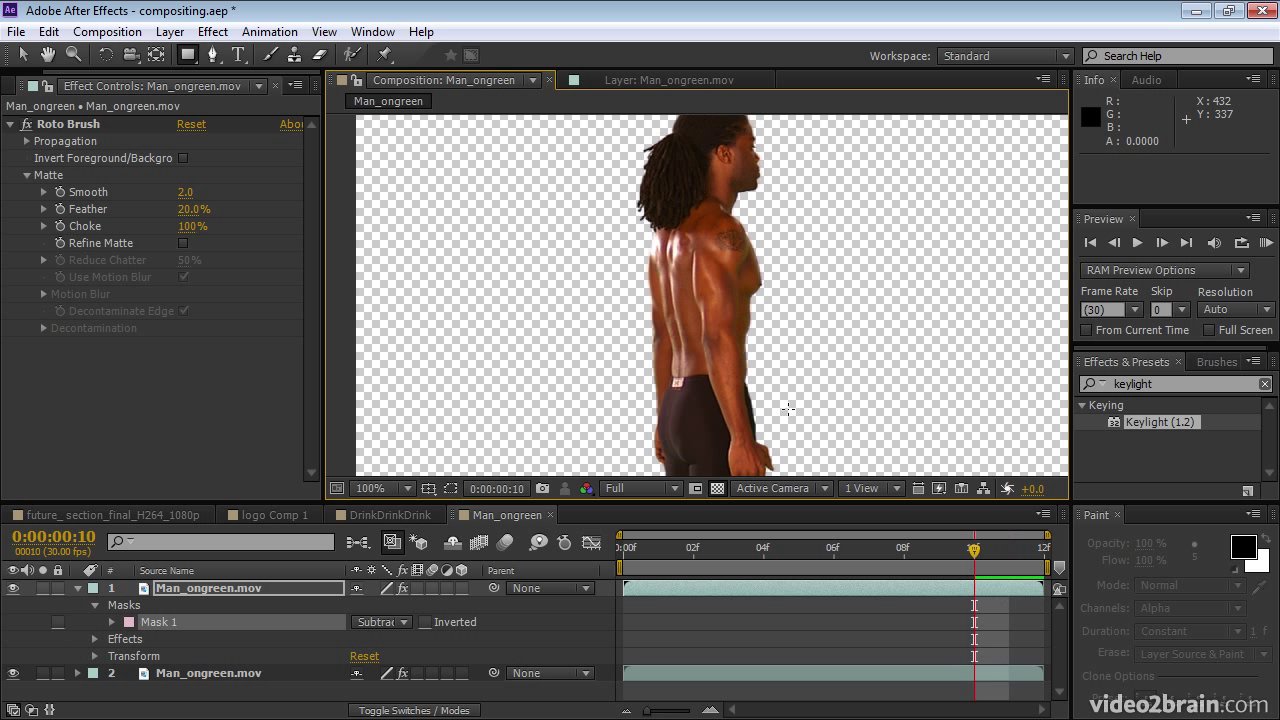
pyautogui.press('pageup')
pyautogui.press('pageup')
pyautogui.press('pageup')
pyautogui.press('pageup')
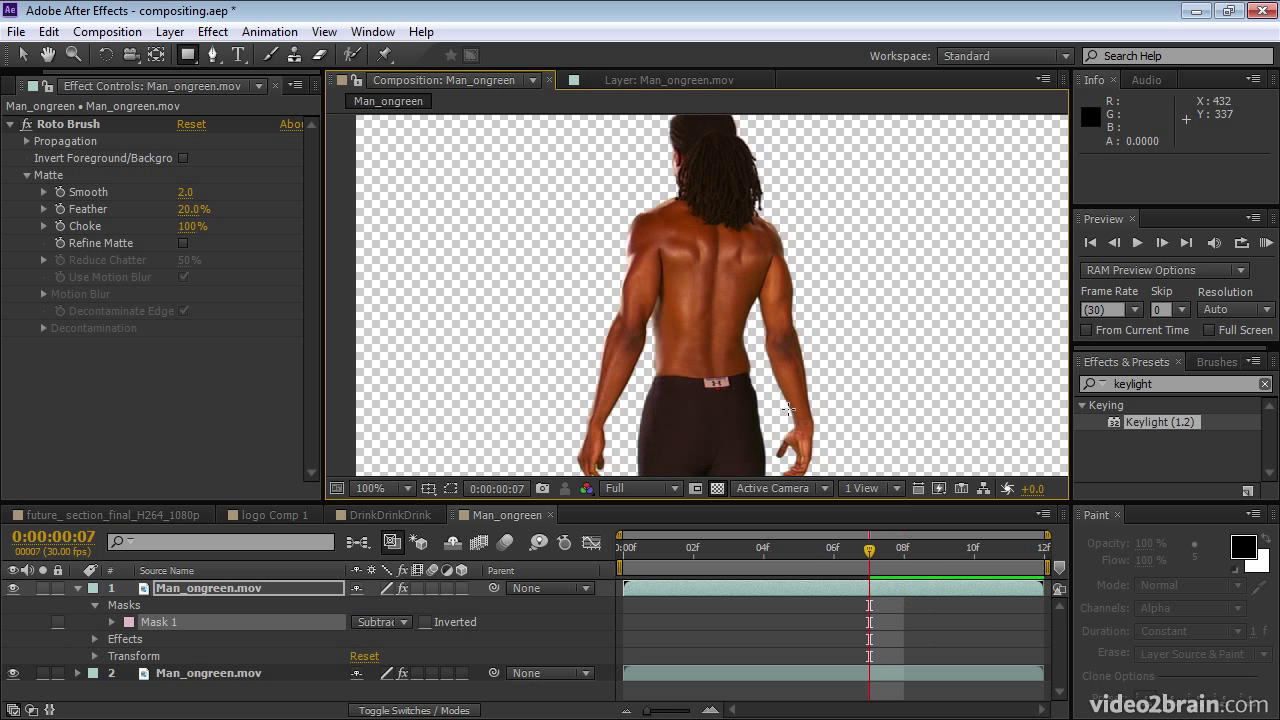
pyautogui.press('pageup')
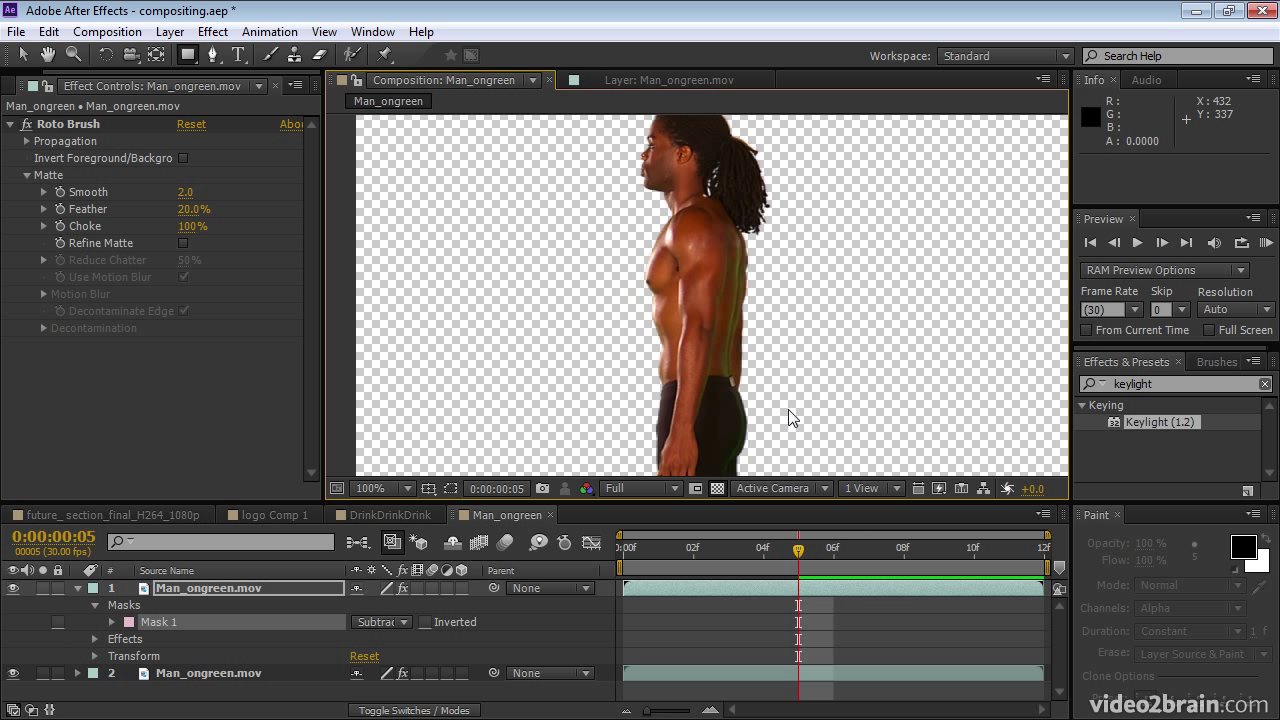
pyautogui.press('pageup')
pyautogui.press('pageup')
pyautogui.press('pageup')
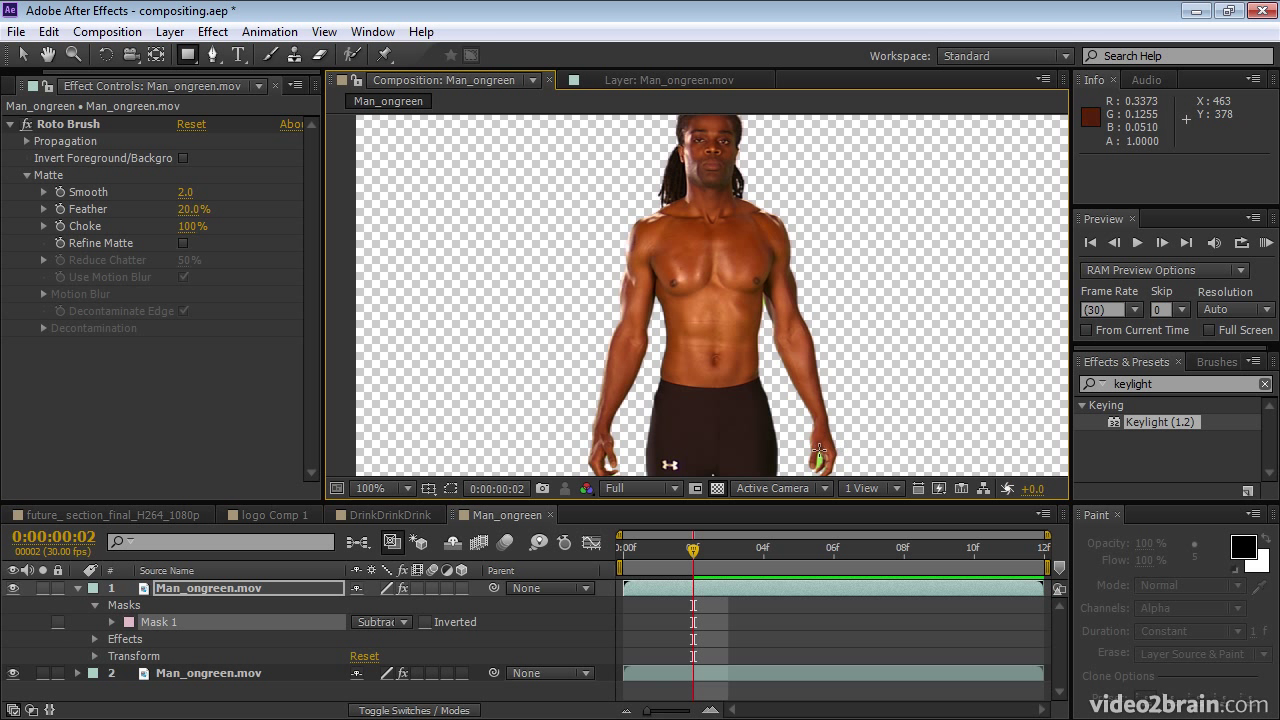
pyautogui.moveTo(822, 434); pyautogui.dragTo(786, 328)
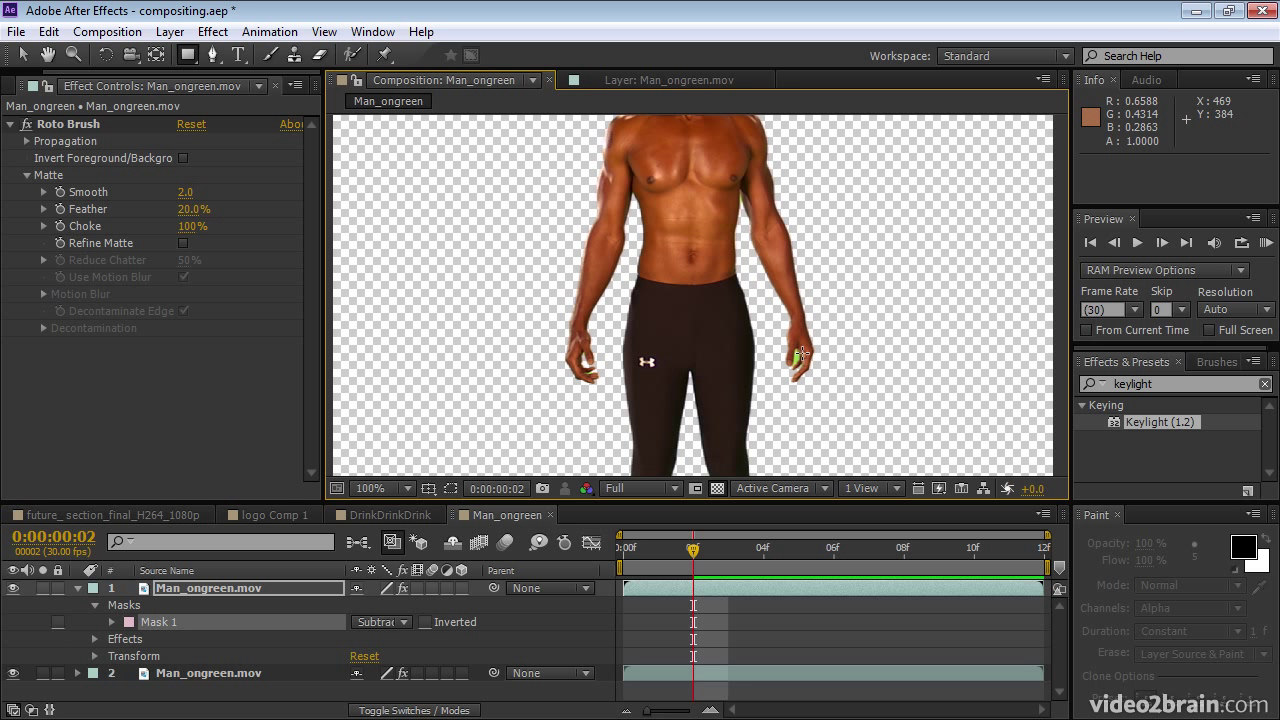
# In the Layer panel, draw Subtract rectangle Masks 2 and 3 around both hands
pyautogui.click(642, 80)
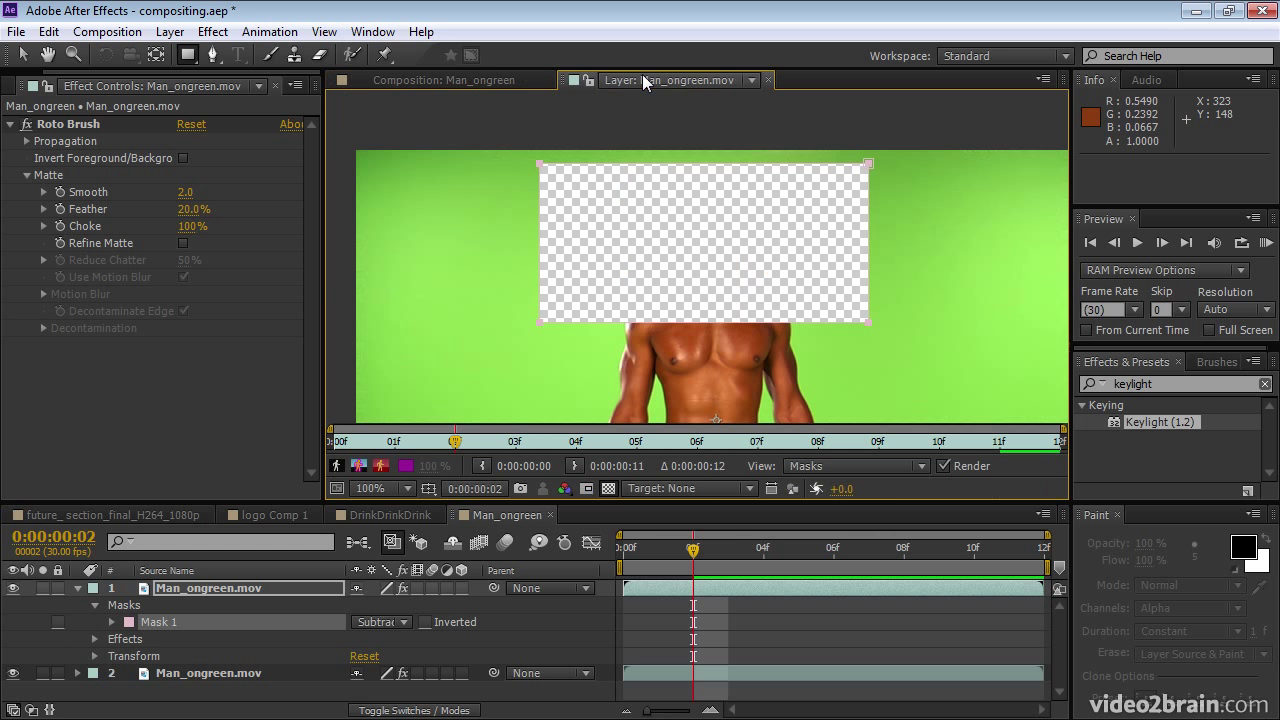
pyautogui.press('h')
pyautogui.moveTo(848, 348); pyautogui.dragTo(765, 170)
pyautogui.press('q')
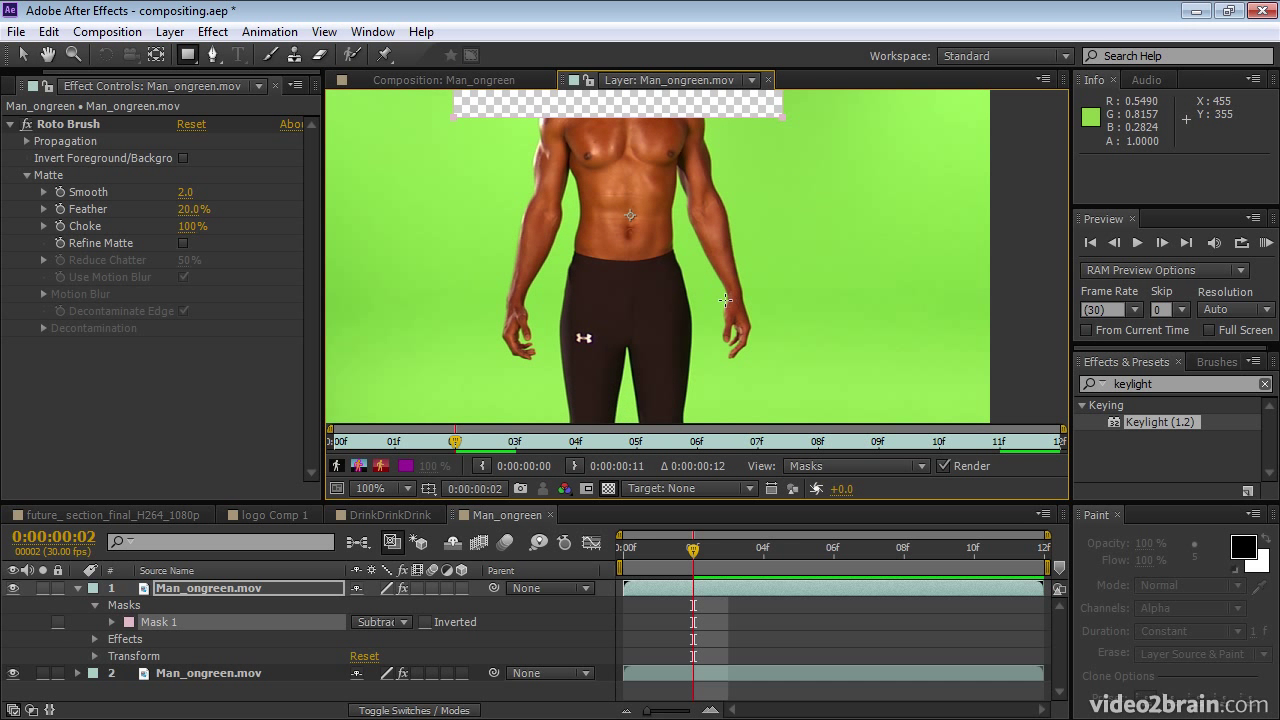
pyautogui.moveTo(707, 280); pyautogui.dragTo(768, 372)
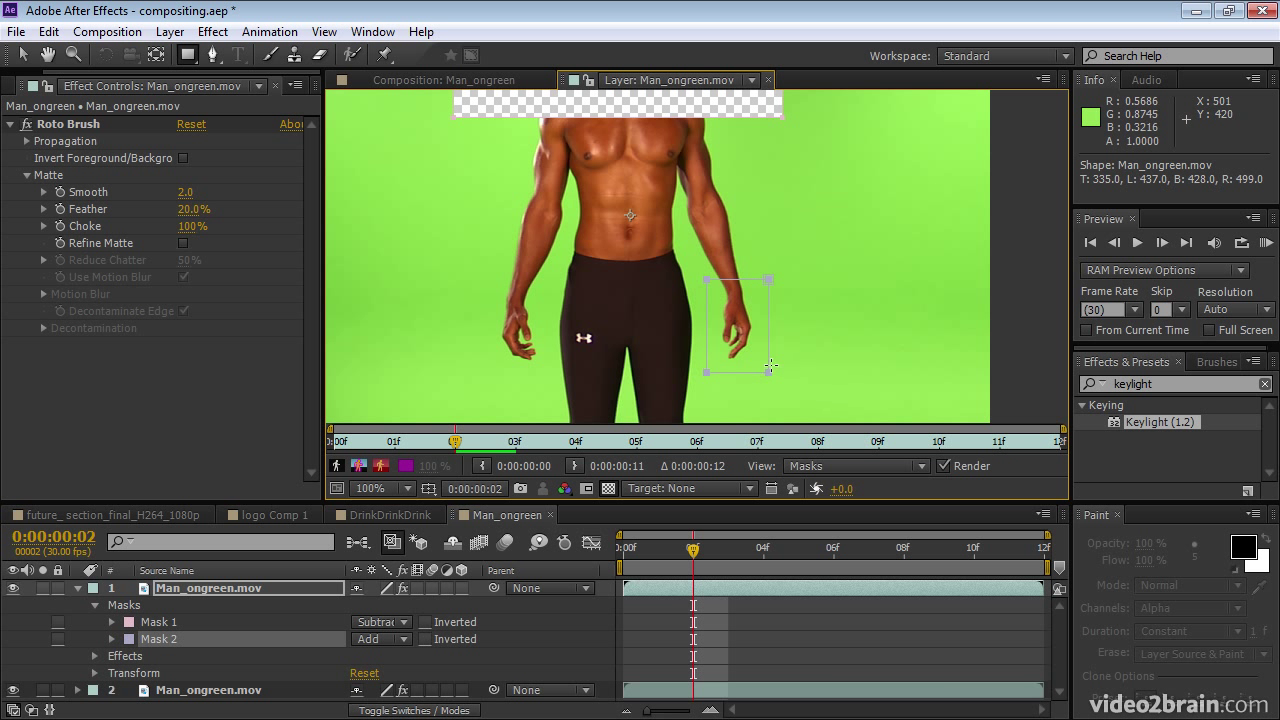
pyautogui.click(380, 639)
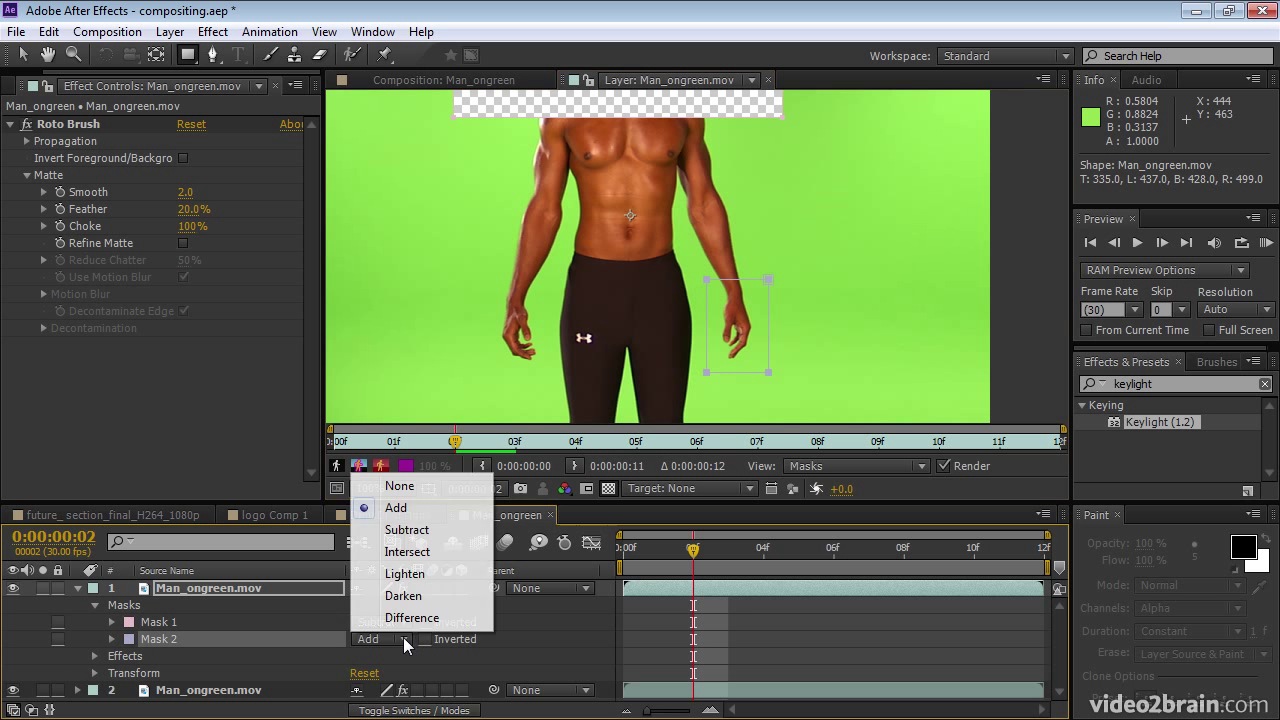
pyautogui.click(405, 530)
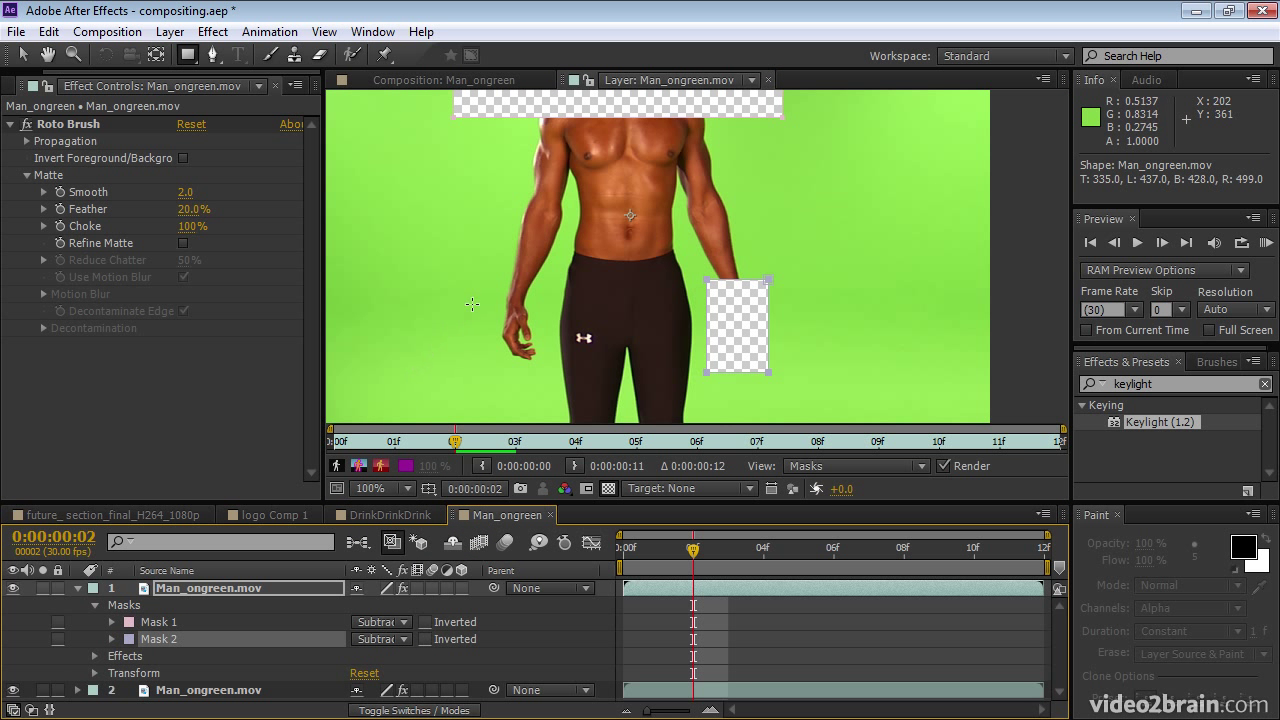
pyautogui.moveTo(483, 280); pyautogui.dragTo(542, 382)
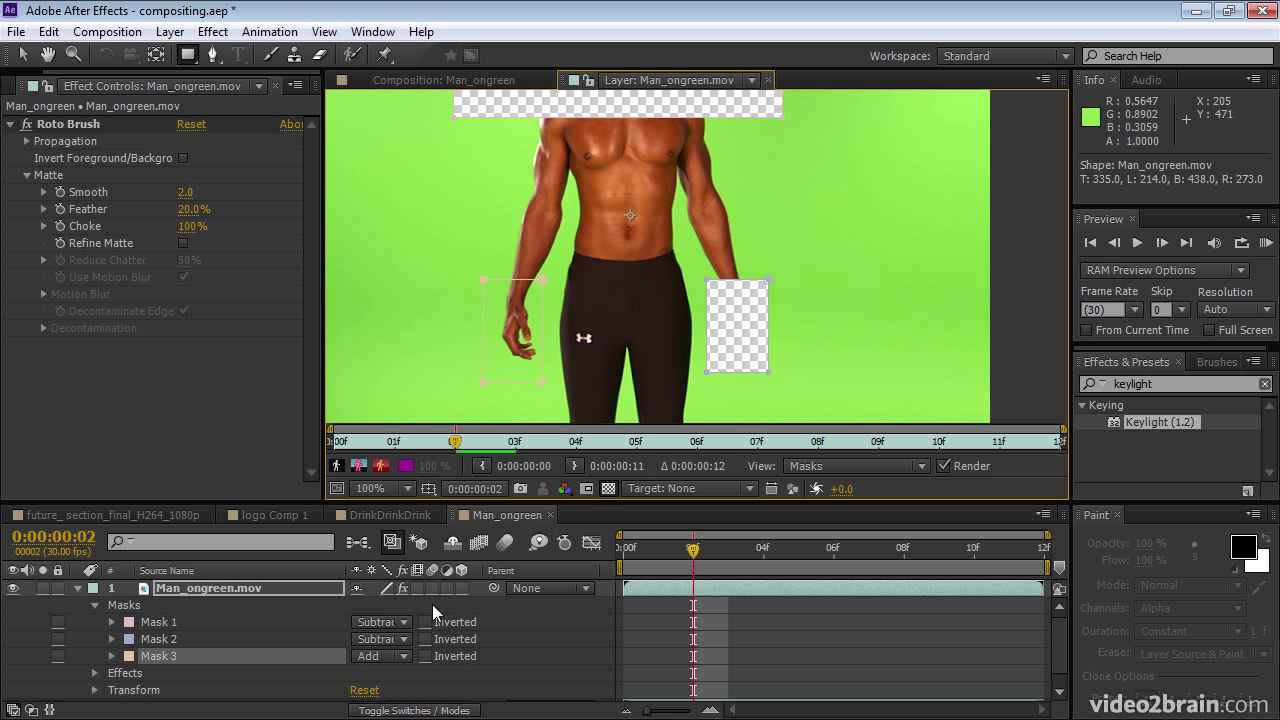
pyautogui.click(397, 657)
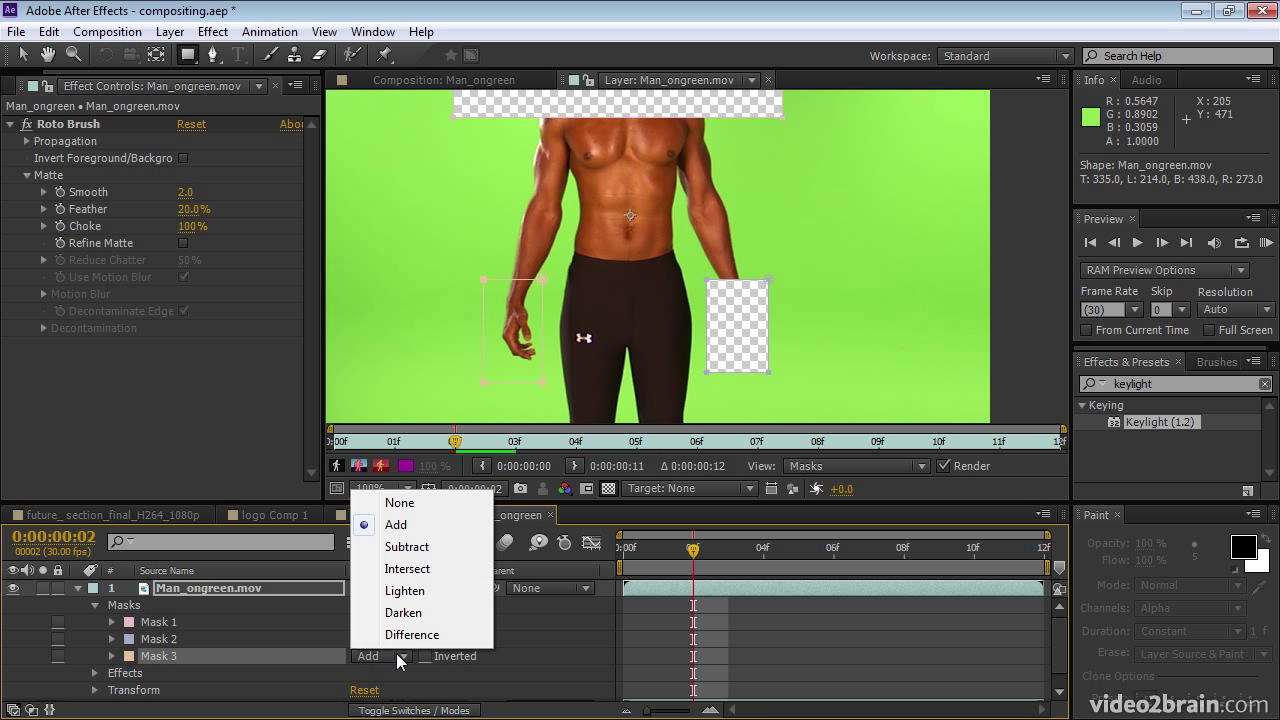
pyautogui.click(407, 547)
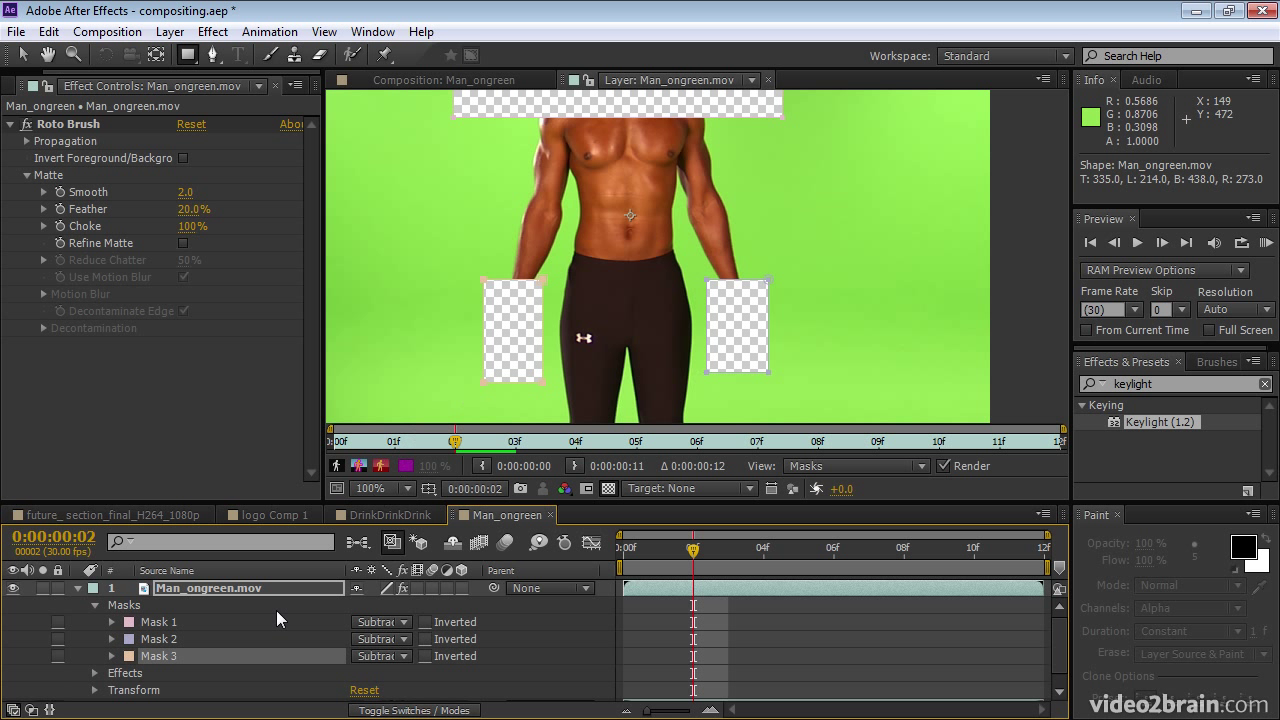
# Delete Mask 1, Mask 2 and Mask 3 from the layer
pyautogui.click(184, 623)
pyautogui.press('Delete')
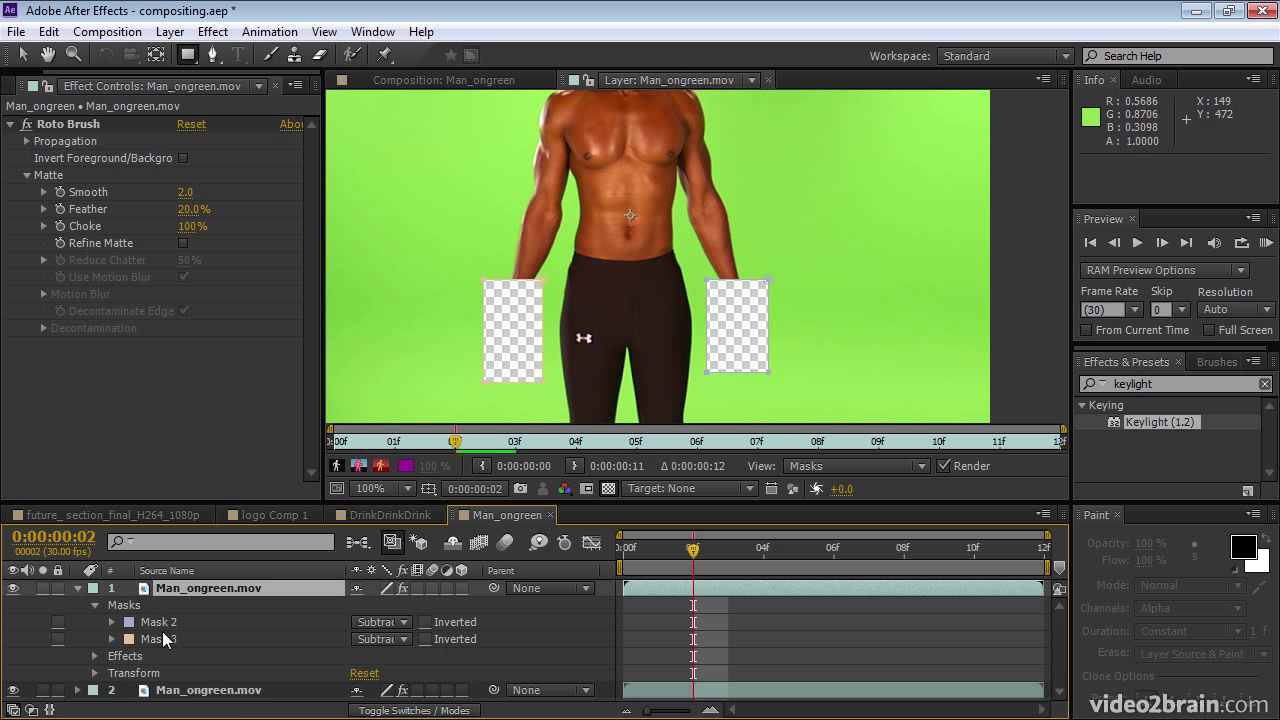
pyautogui.click(163, 623)
pyautogui.press('Delete')
pyautogui.click(163, 623)
pyautogui.press('Delete')
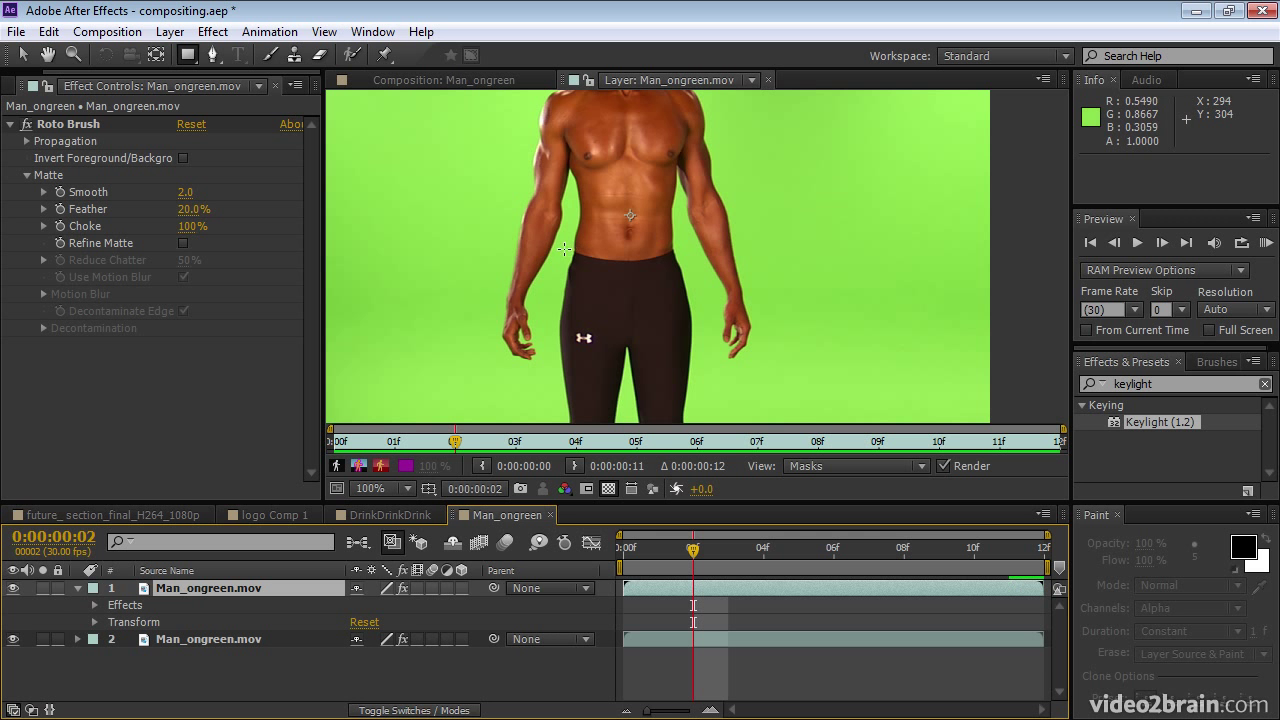
# Draw an Add rectangle mask around the pants, then view the composition
pyautogui.moveTo(565, 248)
pyautogui.mouseDown()
pyautogui.moveTo(650, 348)
pyautogui.moveTo(695, 430)
pyautogui.mouseUp()
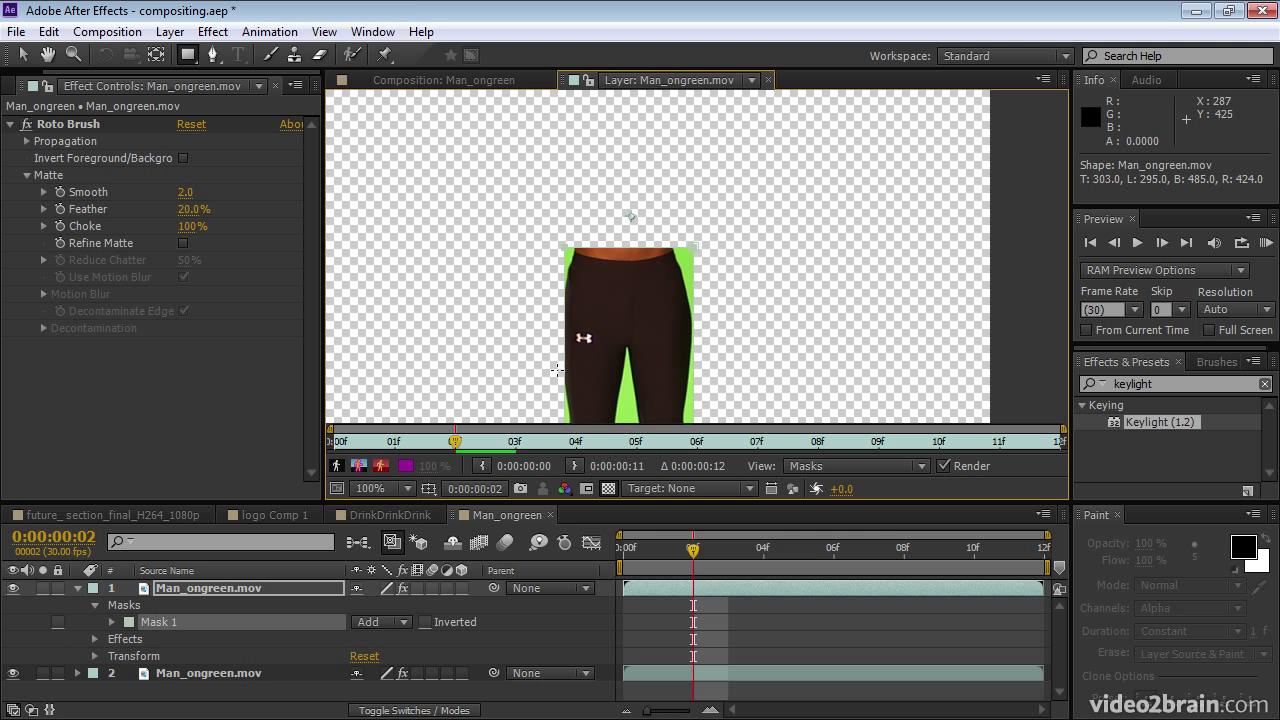
pyautogui.click(412, 80)
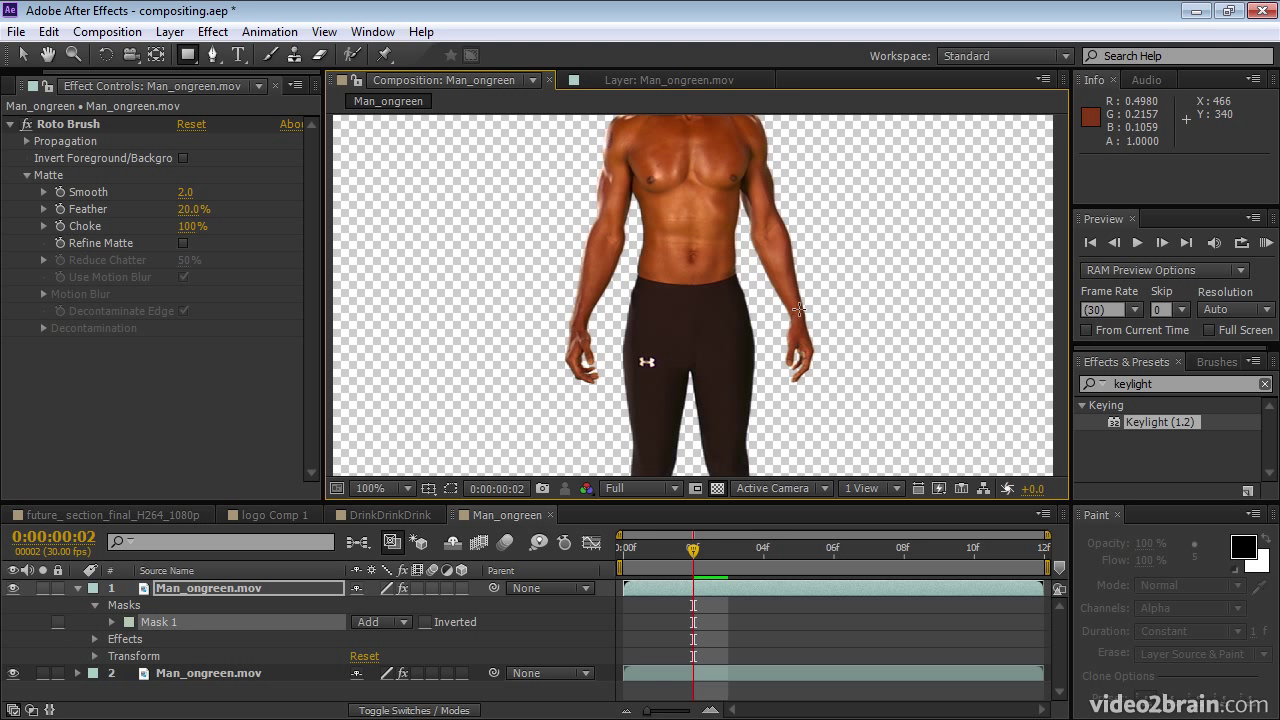
# Zoom the composite to 50%, centre the whole man, and scrub back to frame 0
pyautogui.press('h')
pyautogui.moveTo(711, 163); pyautogui.dragTo(717, 345)
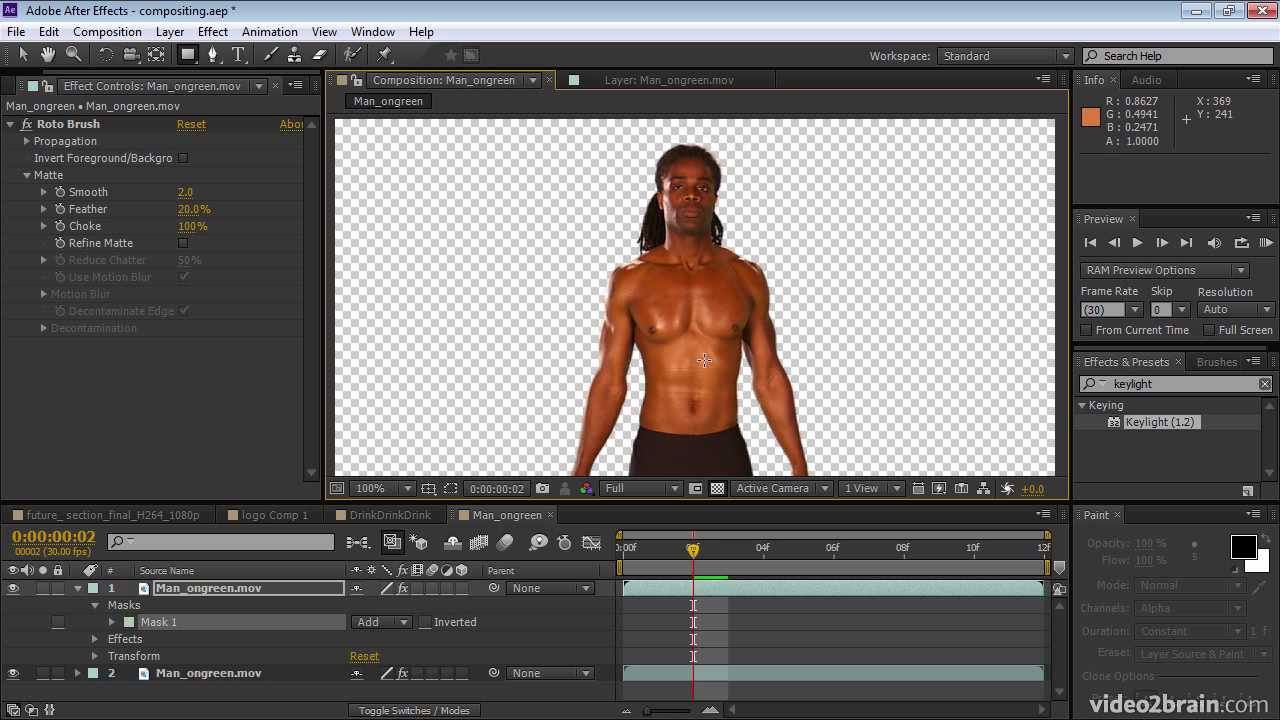
pyautogui.press(',')
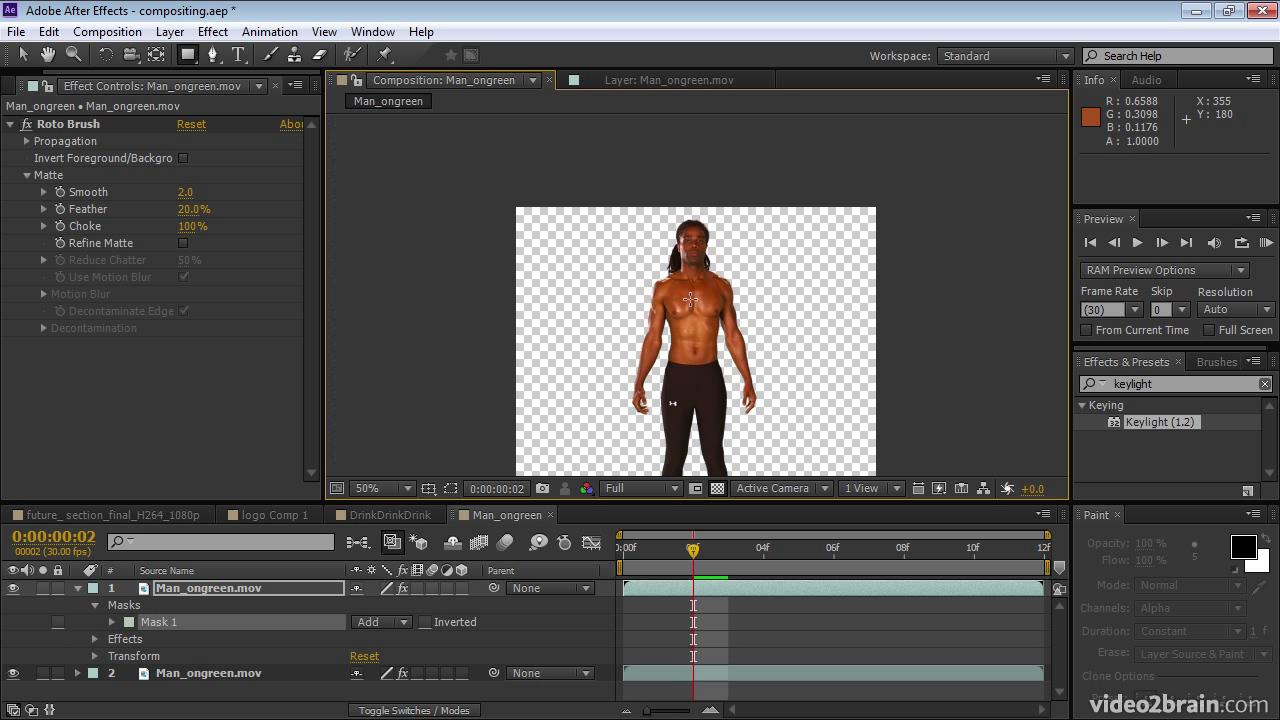
pyautogui.press('space')
pyautogui.moveTo(691, 318); pyautogui.dragTo(691, 260)
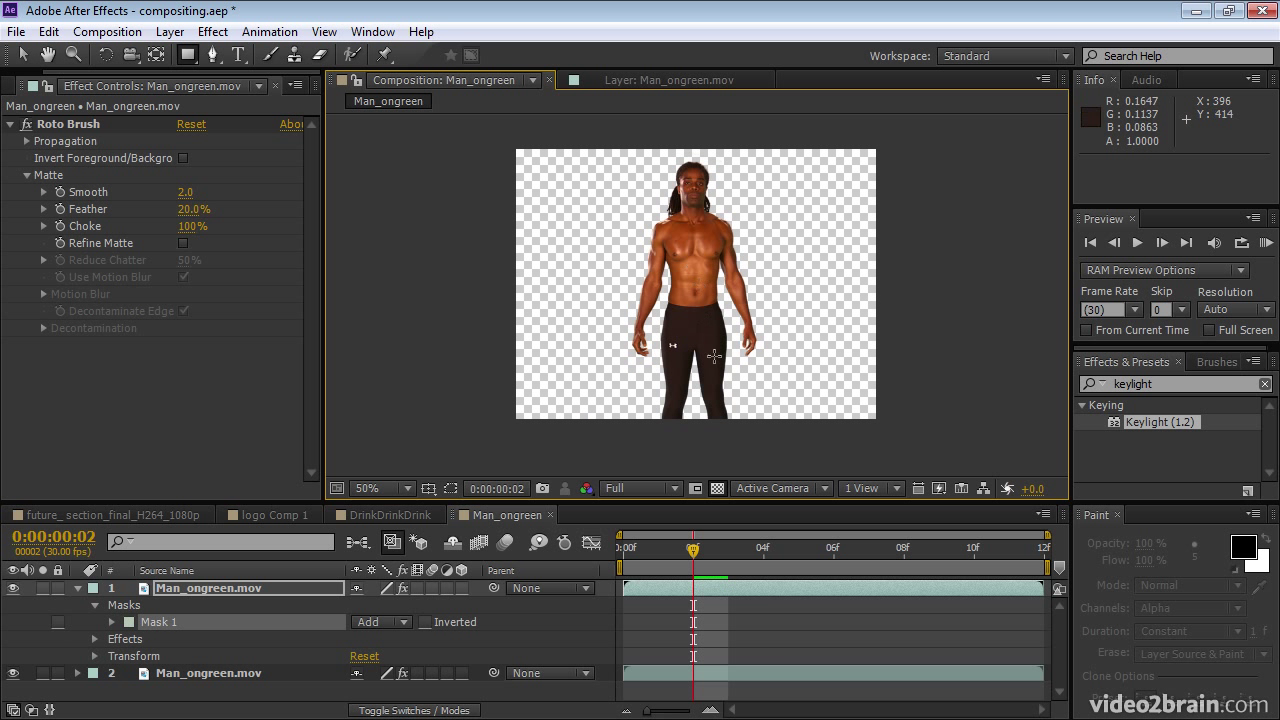
pyautogui.click(659, 551)
pyautogui.moveTo(659, 551)
pyautogui.mouseDown()
pyautogui.moveTo(623, 549)
pyautogui.moveTo(1031, 589)
pyautogui.moveTo(1014, 594)
pyautogui.moveTo(1012, 556)
pyautogui.moveTo(632, 561)
pyautogui.mouseUp()
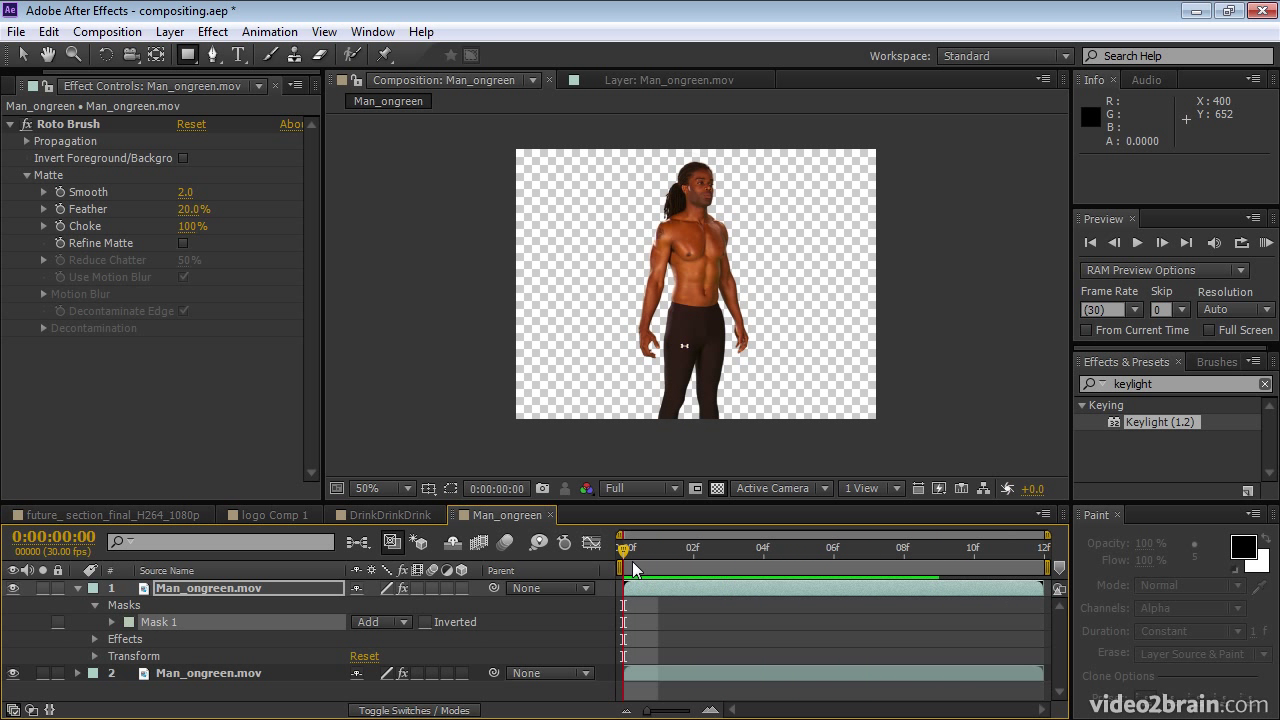